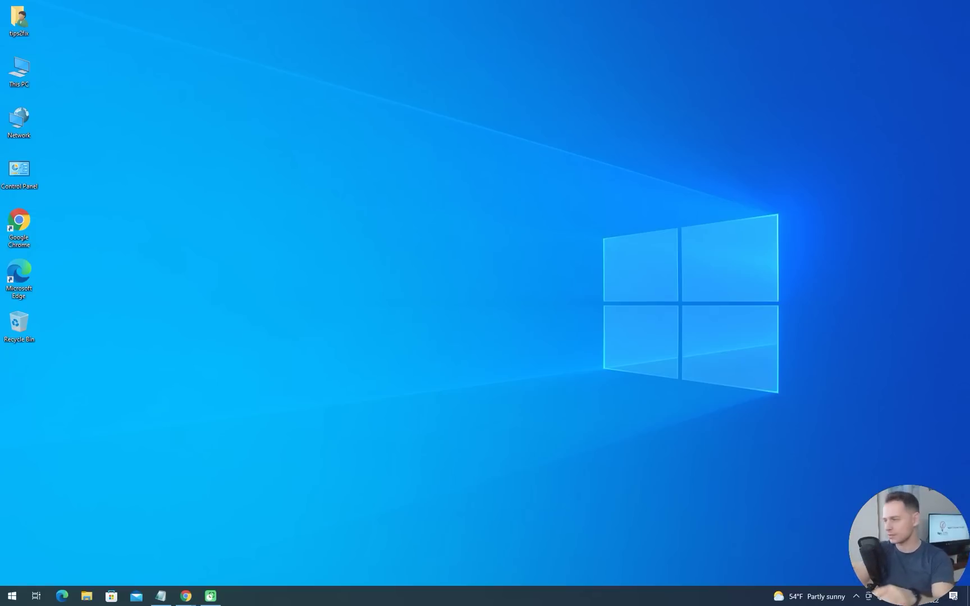
Open this PC's properties at full window size and check the installed processor model in the device specifications
right_click(18, 75)
left_click(70, 194)
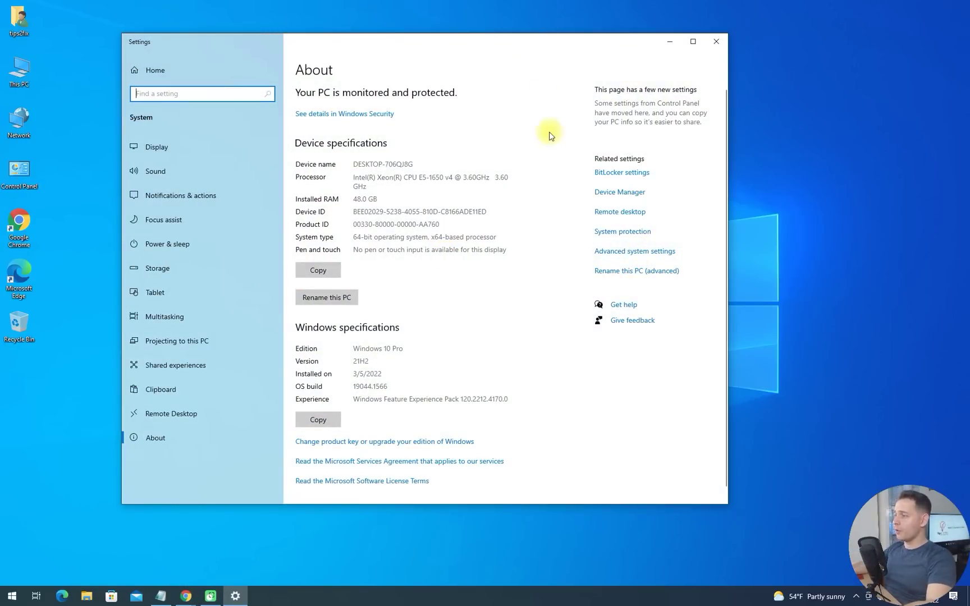
left_click(692, 42)
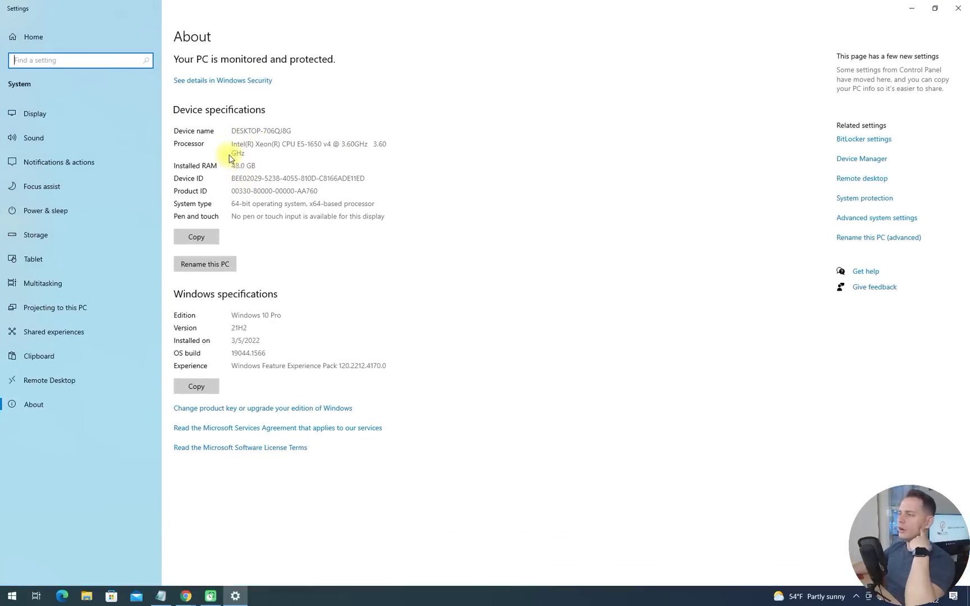
left_click_drag(233, 145, 328, 144)
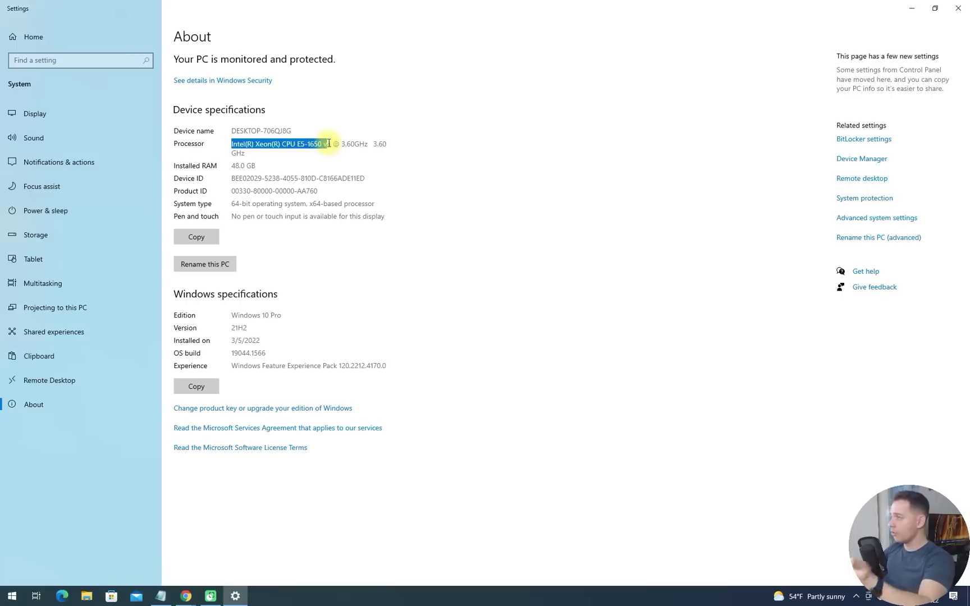
Open the Windows Update settings and read the notice about getting the PC ready for Windows 11
left_click(13, 596)
type("upd")
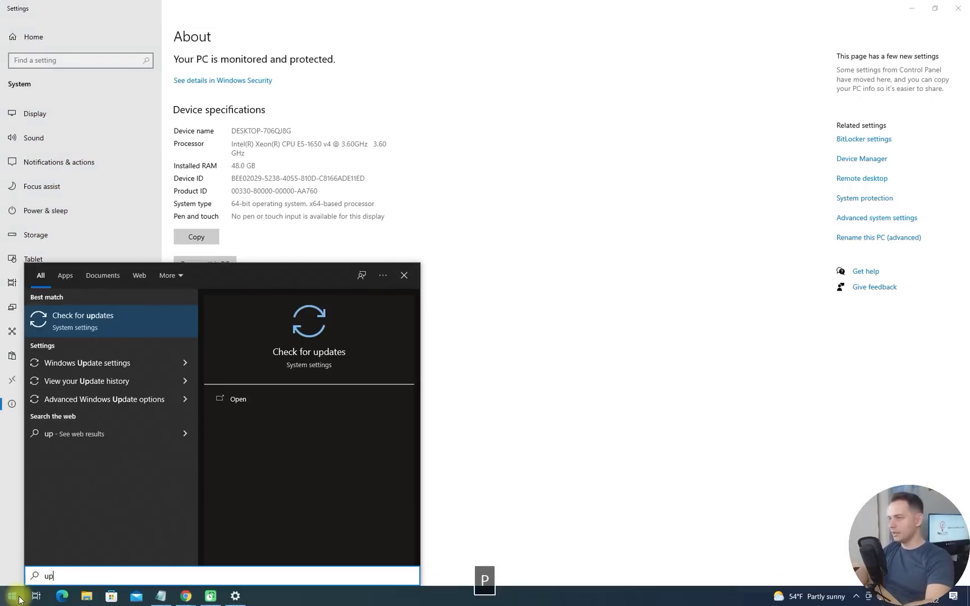
key("Return")
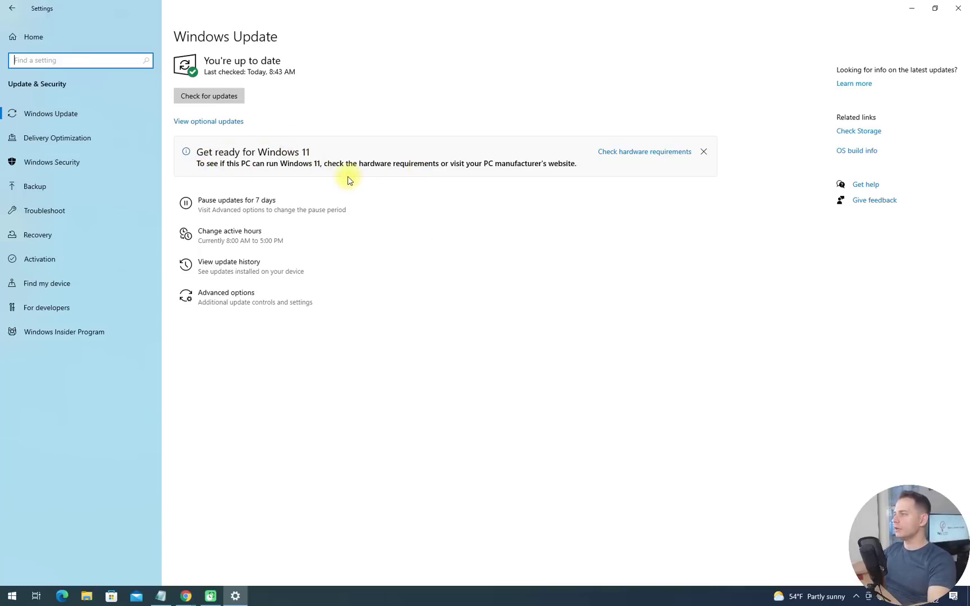
left_click_drag(331, 163, 413, 164)
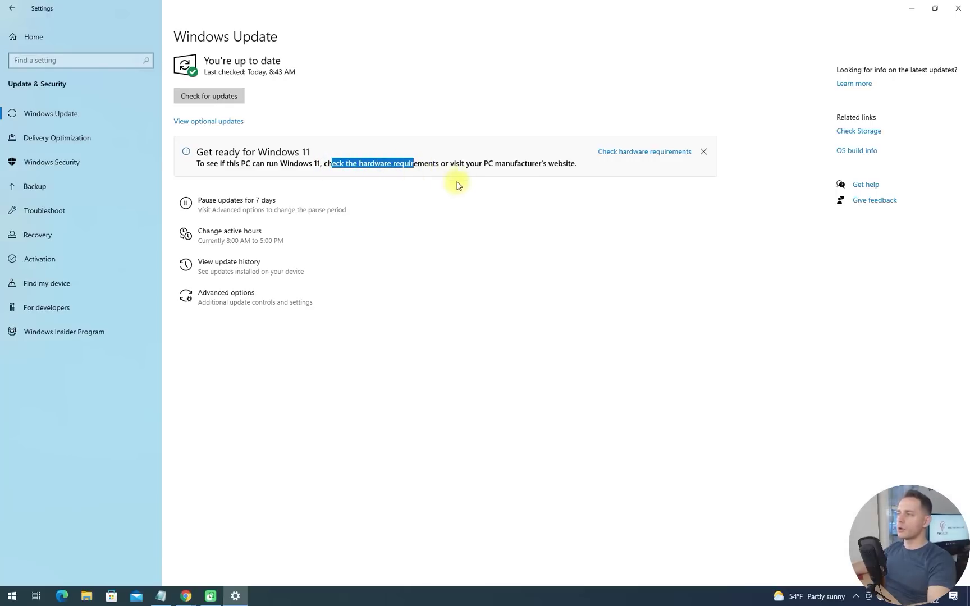
left_click(470, 171)
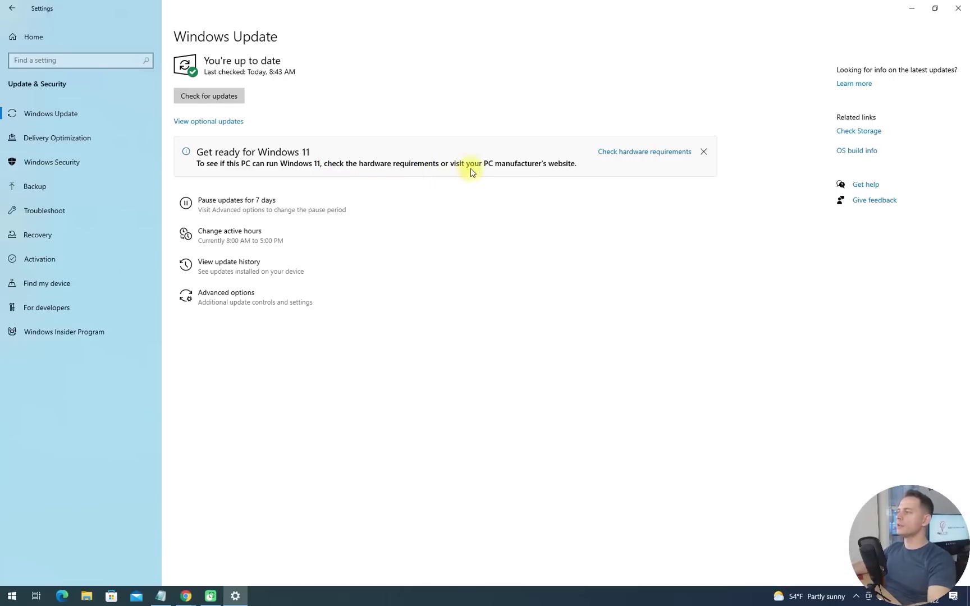
Download the PC Health Check app from Microsoft's Windows 11 requirements page, install it and launch it
left_click(620, 152)
left_click(512, 381)
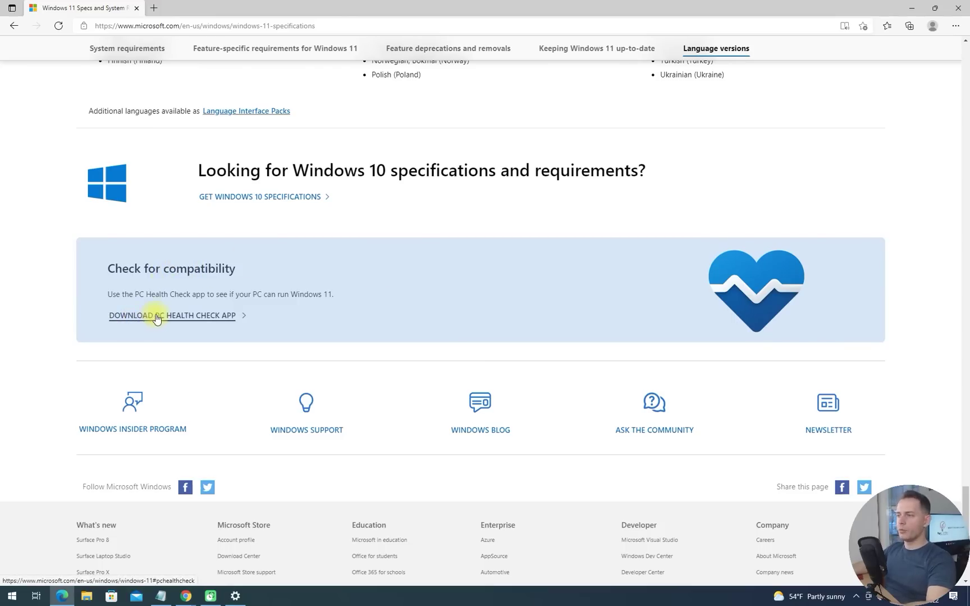
left_click(174, 319)
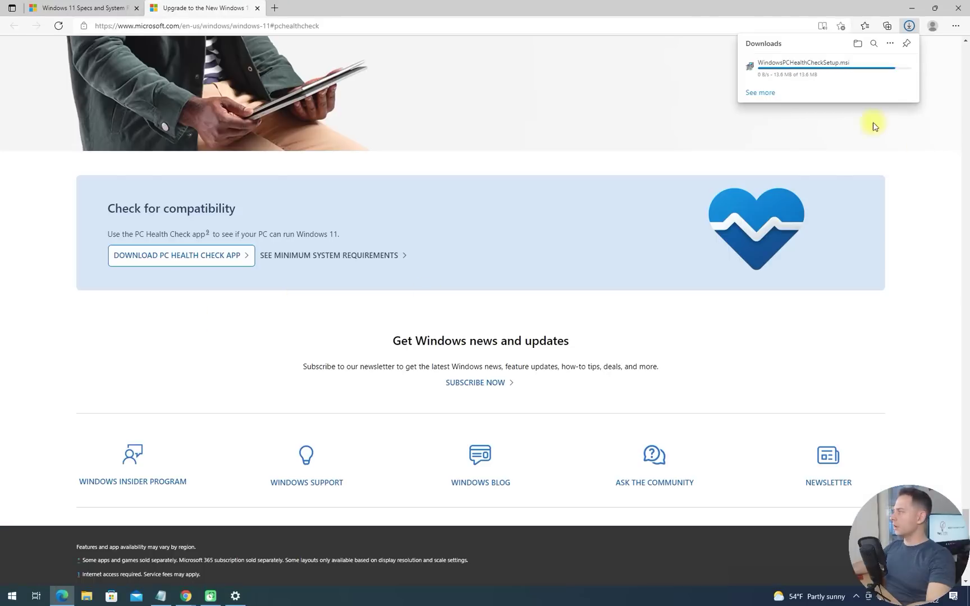
mouse_move(829, 76)
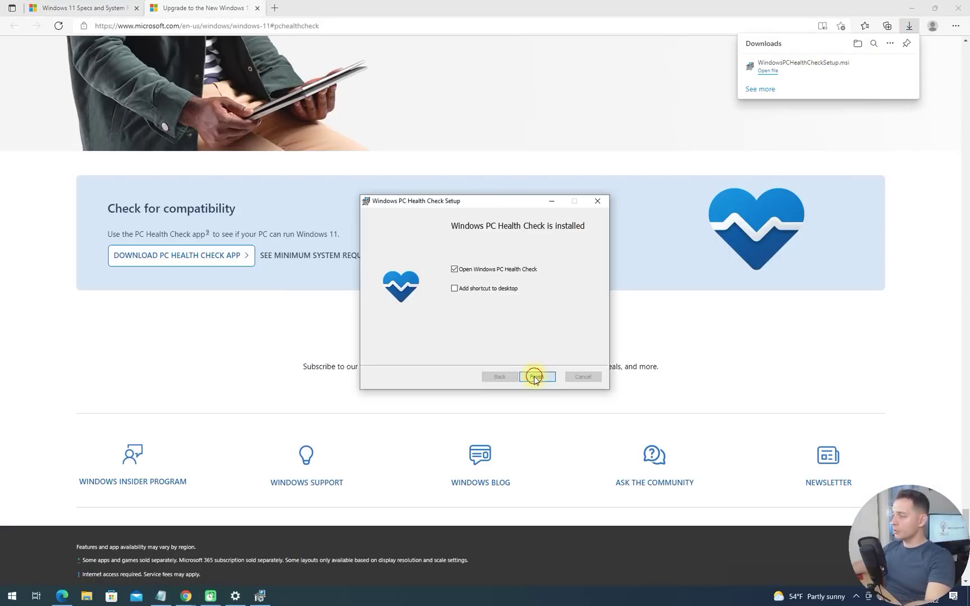
left_click(535, 376)
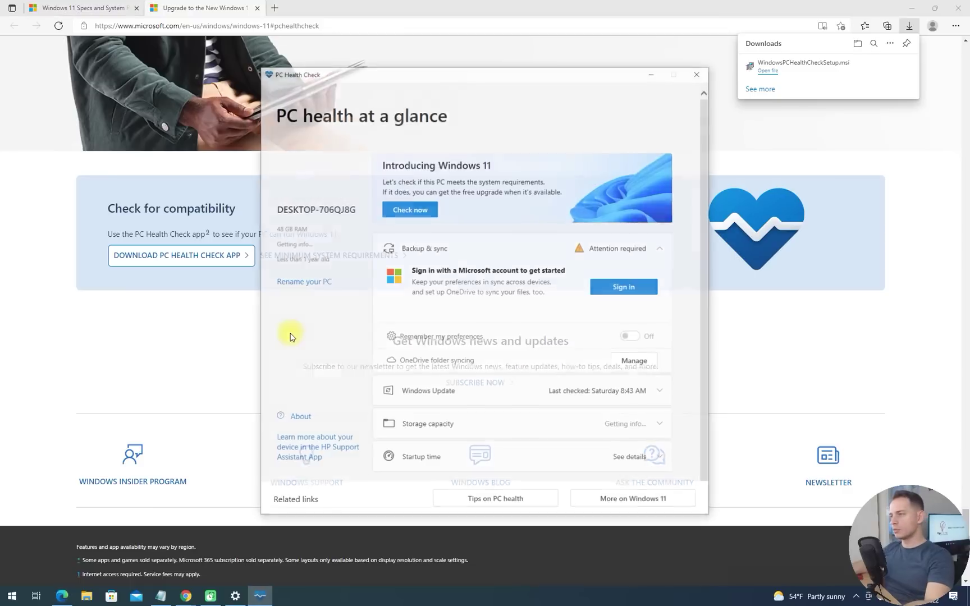
Check the PC's Windows 11 compatibility in PC Health Check, review the processor result and close the app
left_click_drag(551, 73, 530, 61)
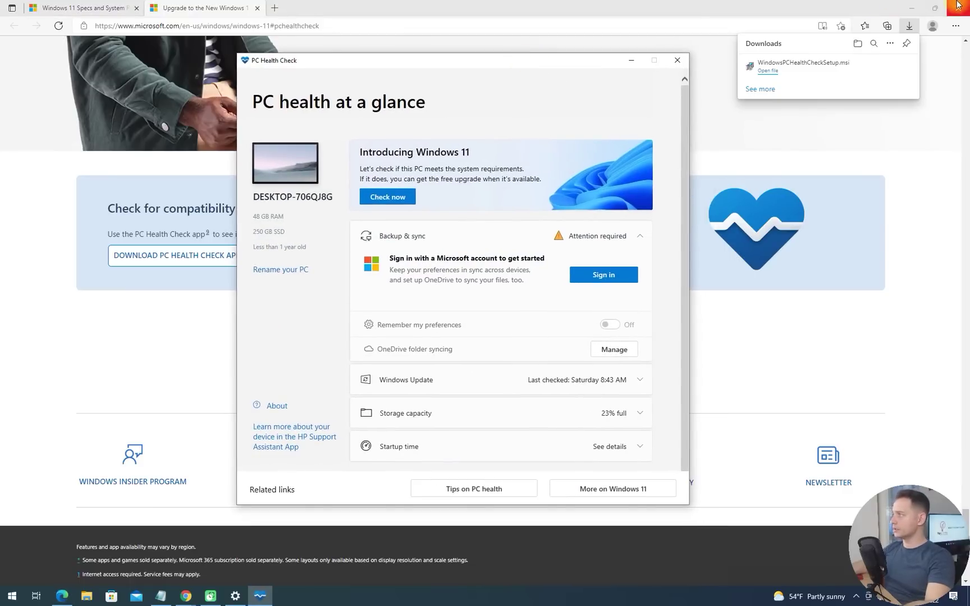
left_click(396, 181)
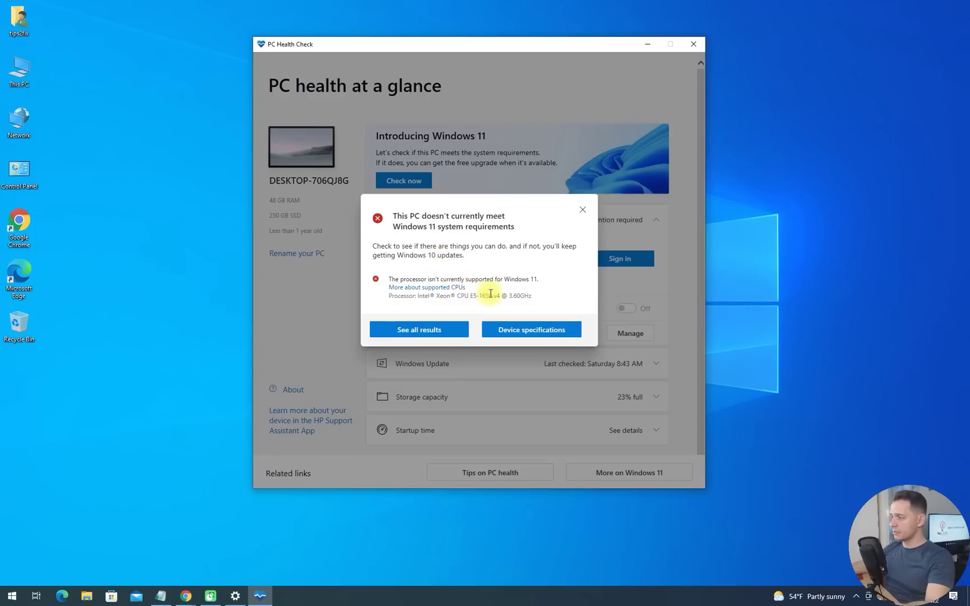
left_click_drag(539, 294, 420, 296)
left_click(583, 209)
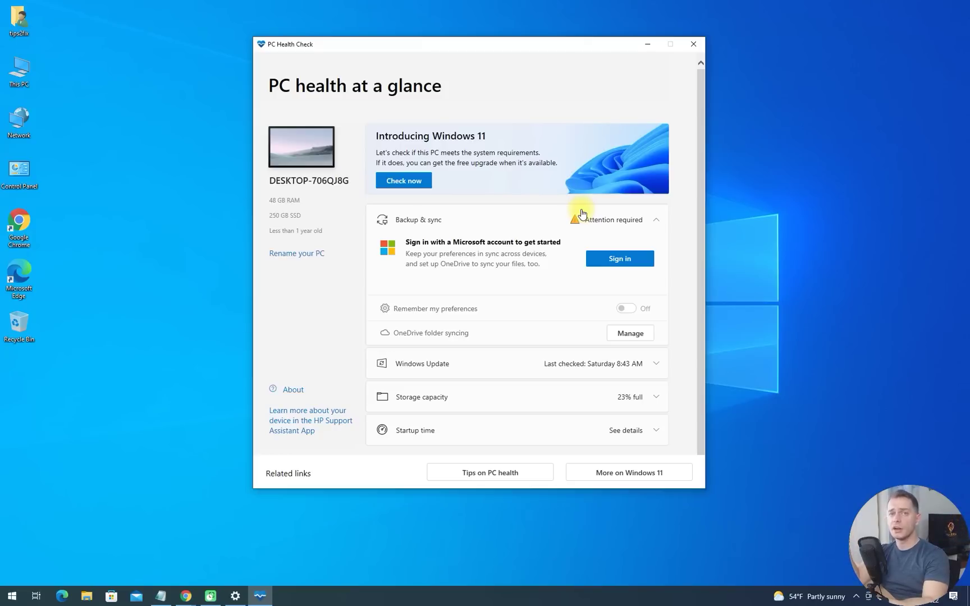
left_click(693, 44)
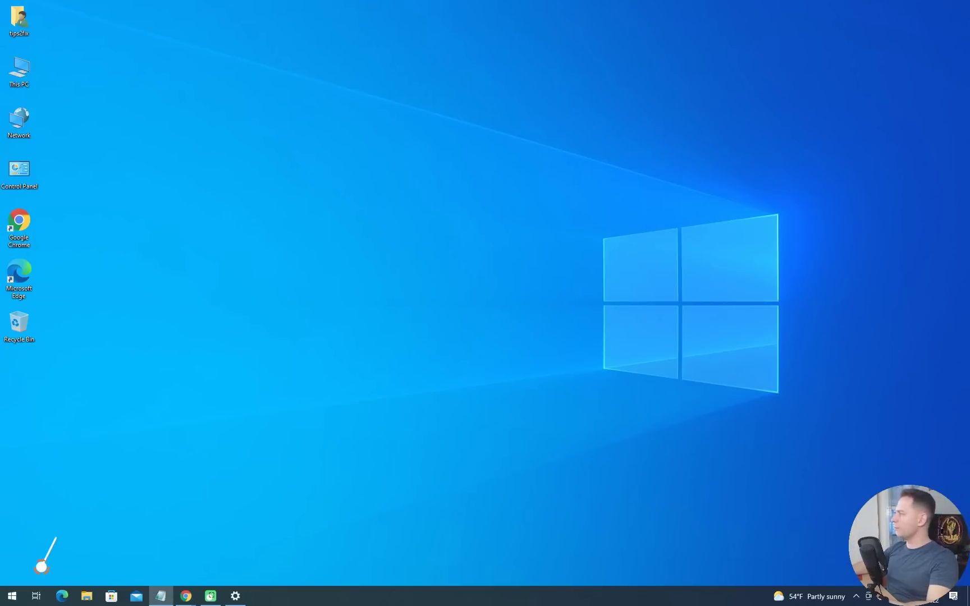
Find method 1 in the Notepad file of Windows 11 installation methods and copy the word RUFUS
left_click_drag(784, 194, 424, 104)
scroll(461, 234, "up", 10)
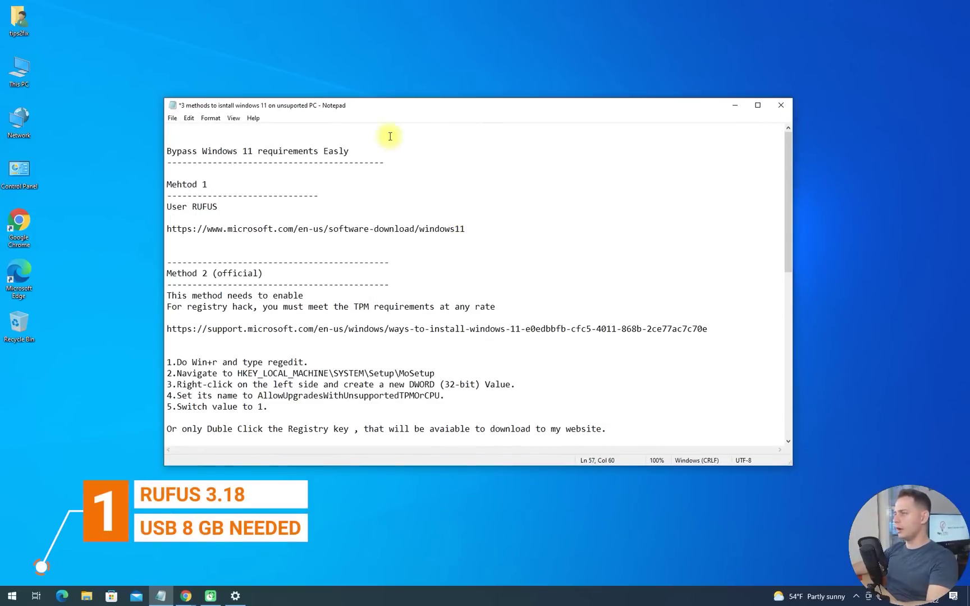
scroll(390, 136, "down", 1)
left_click(240, 184)
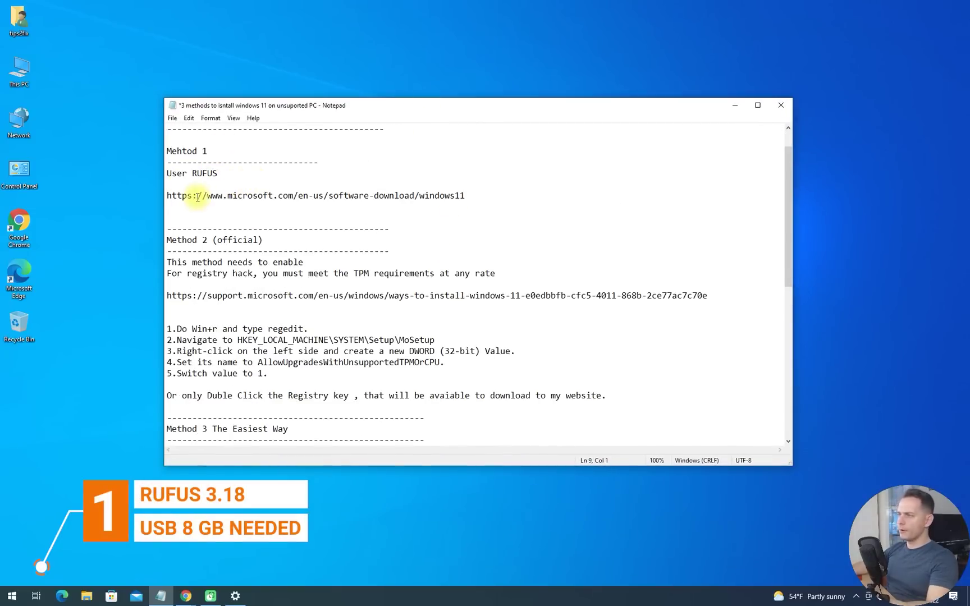
left_click_drag(218, 173, 194, 172)
key("ctrl+c")
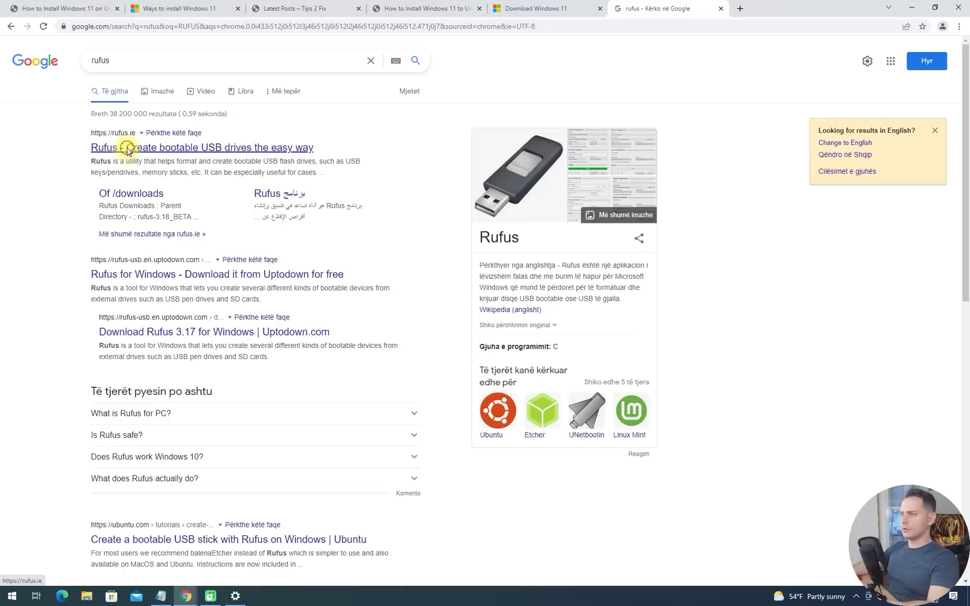
Open the official Rufus site from the search results and download rufus-3.18_BETA.exe from its GitHub release page
left_click(128, 147)
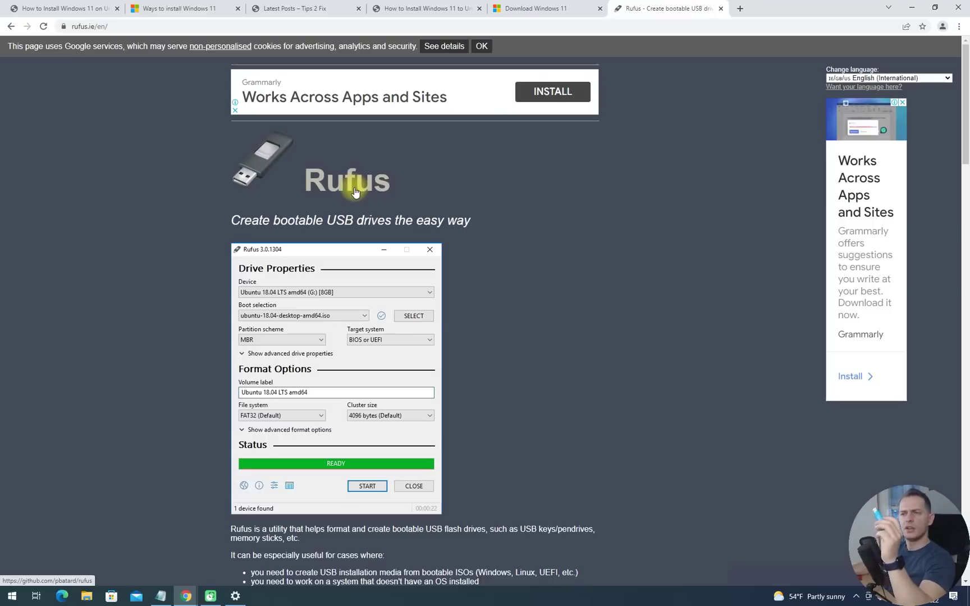
left_click(355, 193)
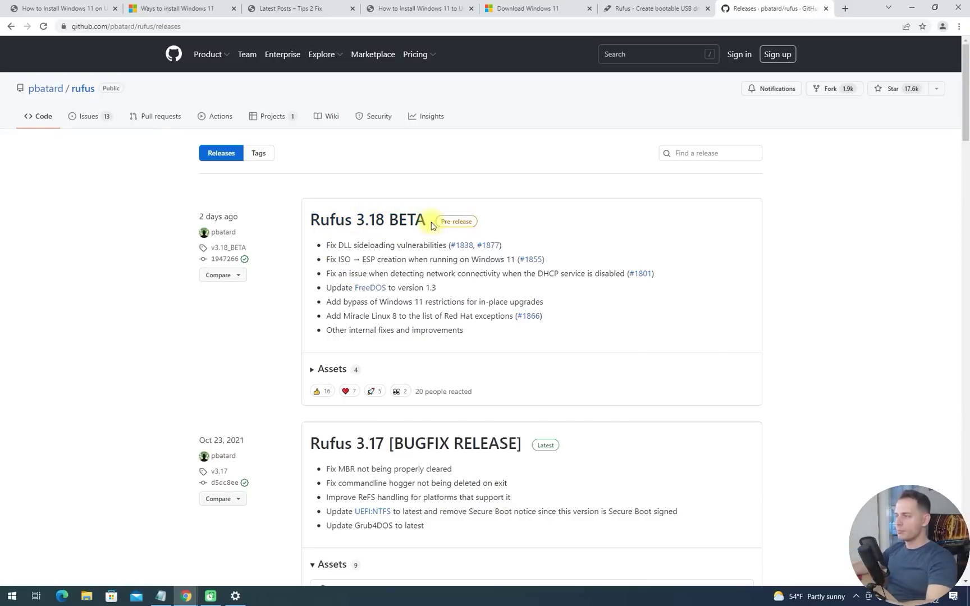
left_click(366, 219)
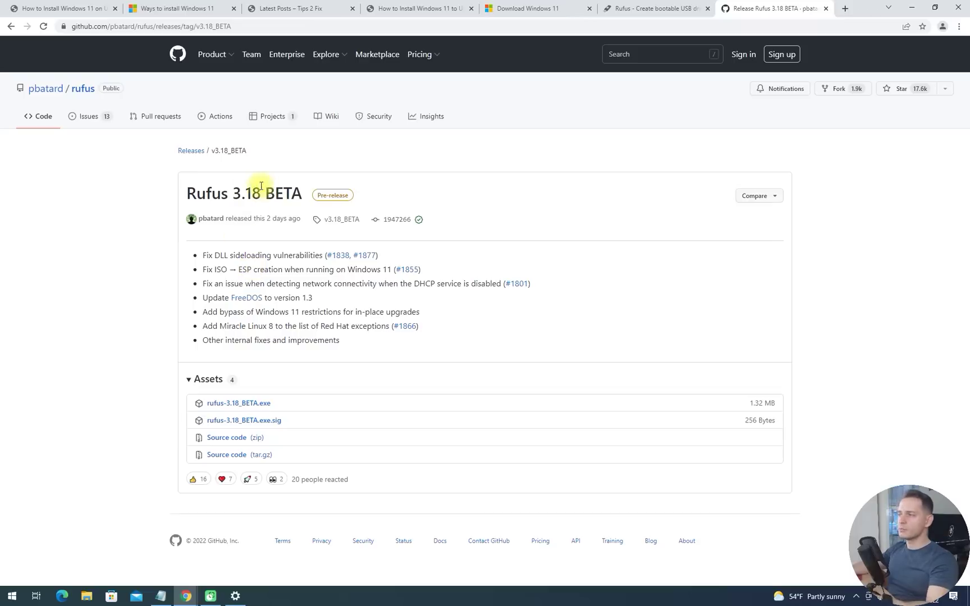
left_click_drag(233, 194, 267, 196)
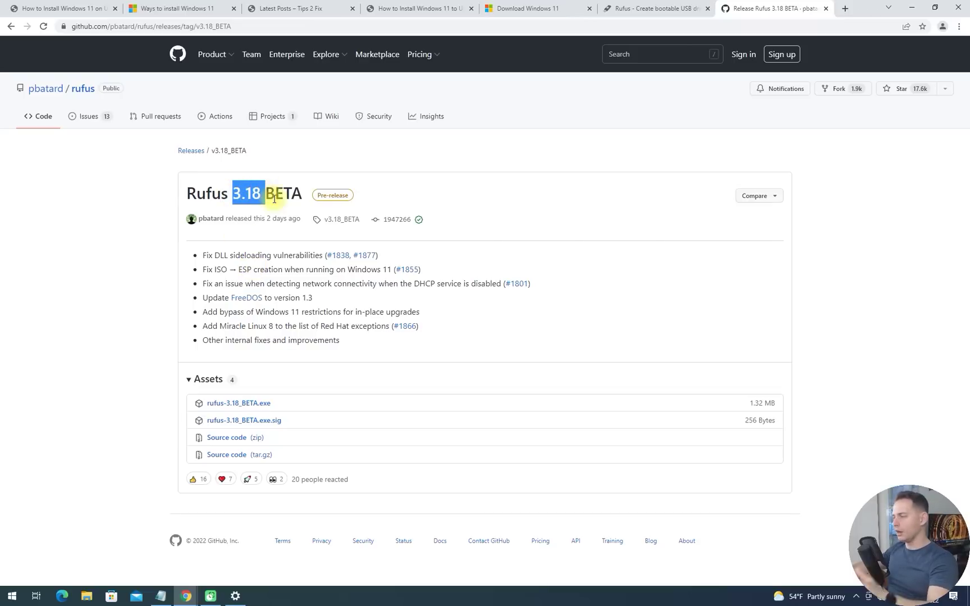
left_click(223, 404)
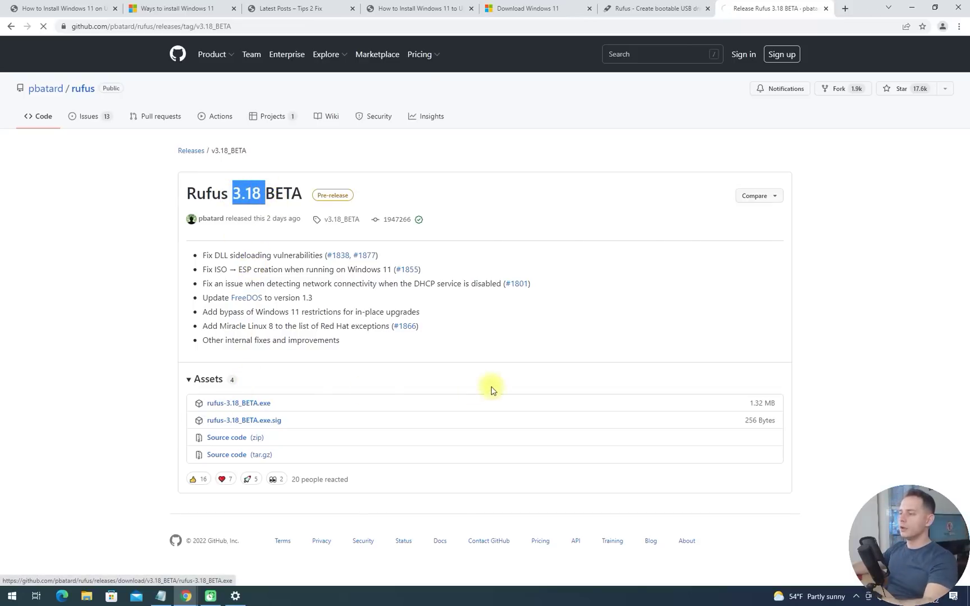
Compare the Rufus website's download version with the 3.18 beta release, and allow the launched Rufus to check for updates online
left_click(651, 8)
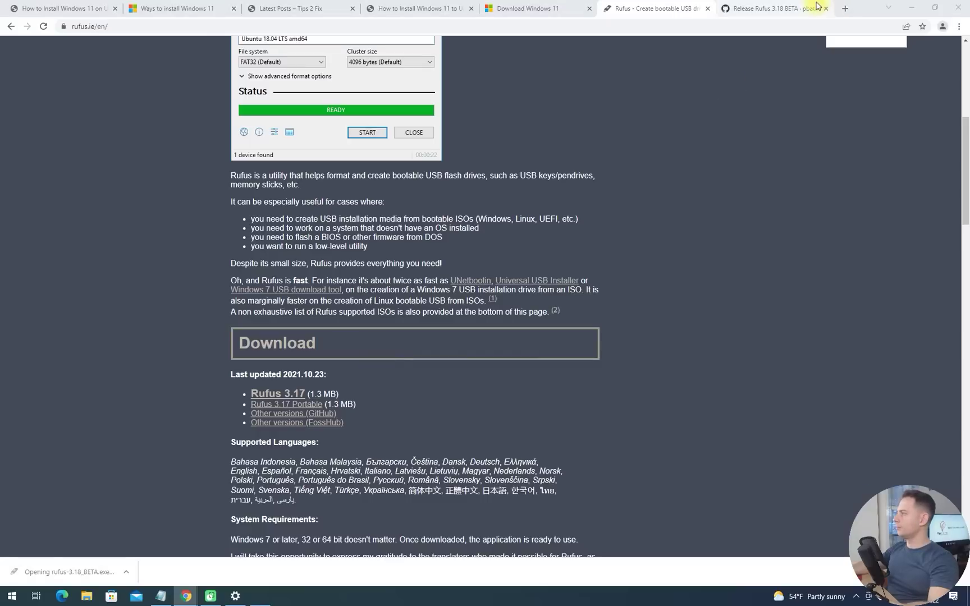
left_click(806, 8)
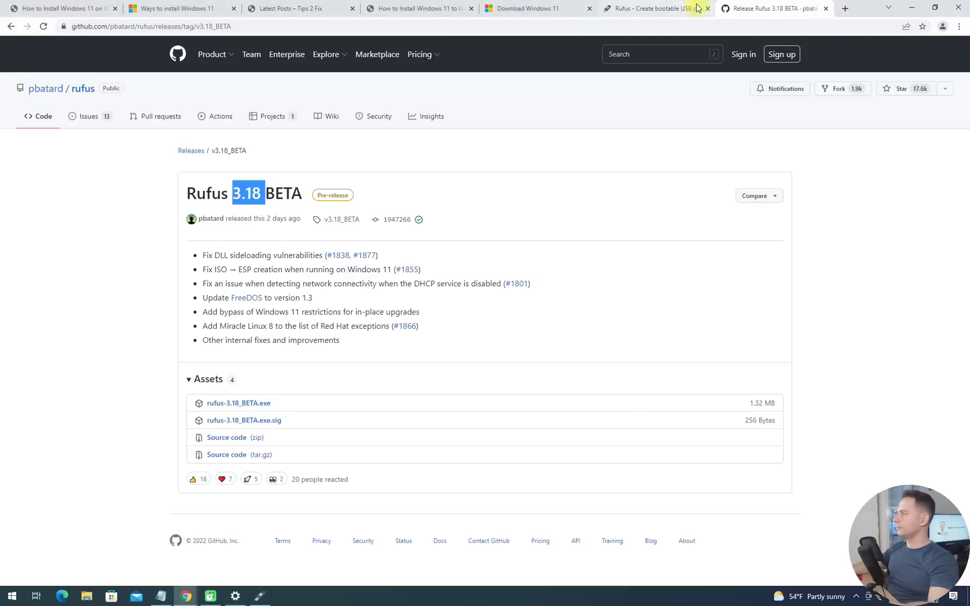
left_click(911, 7)
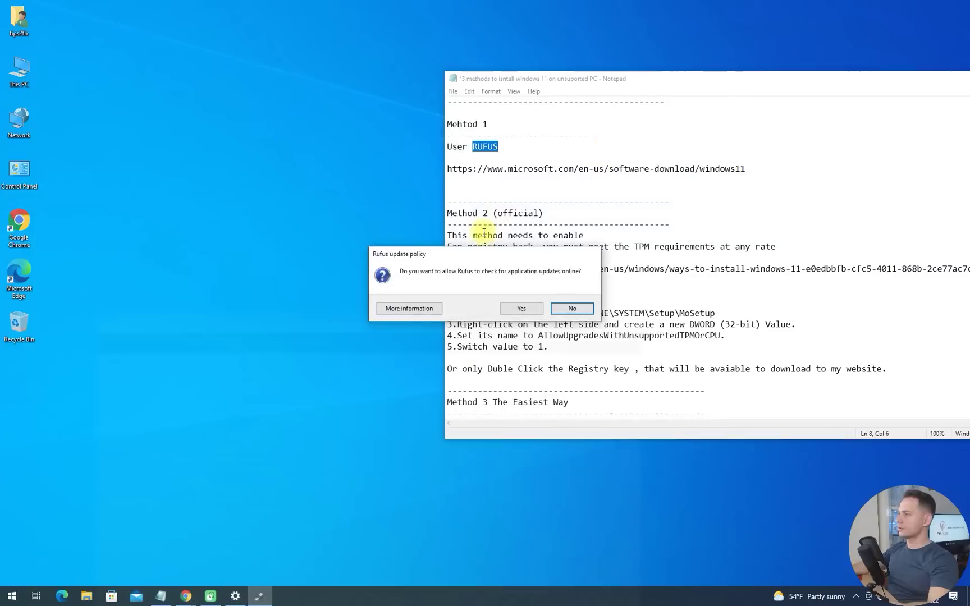
left_click(522, 309)
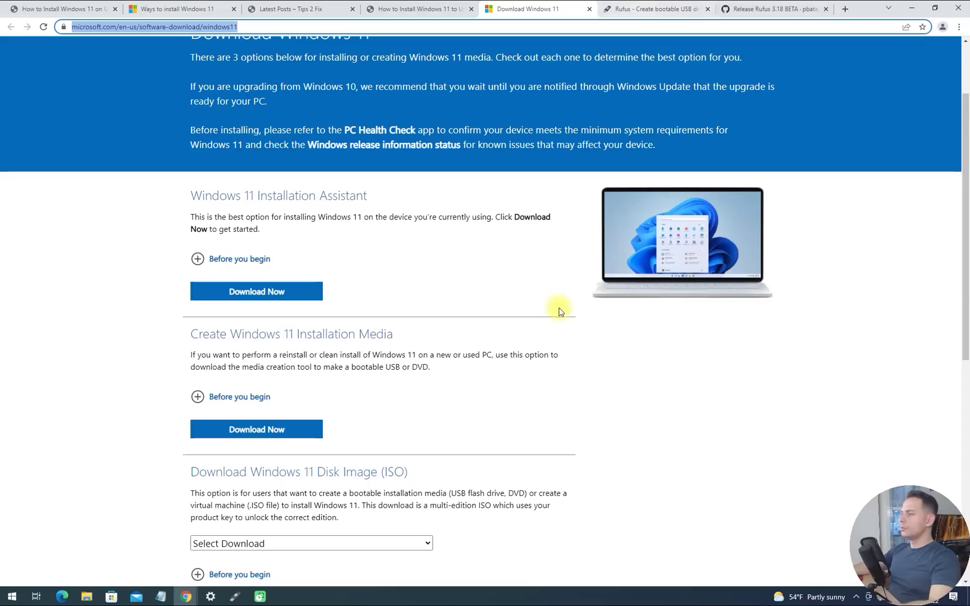
On Microsoft's Download Windows 11 page, request the Windows 11 (multi-edition ISO) disk image
scroll(157, 101, "up", 2)
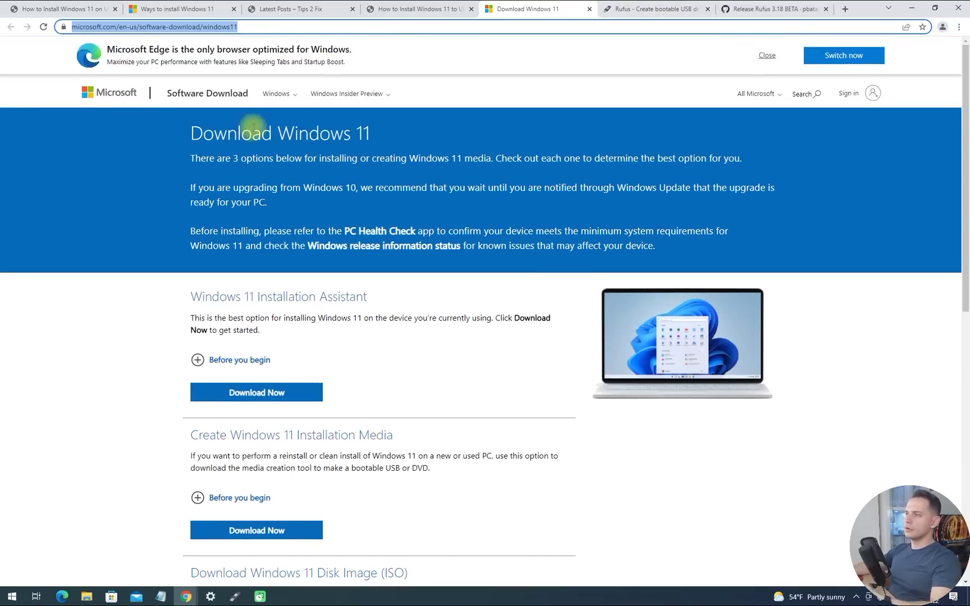
scroll(489, 236, "down", 8)
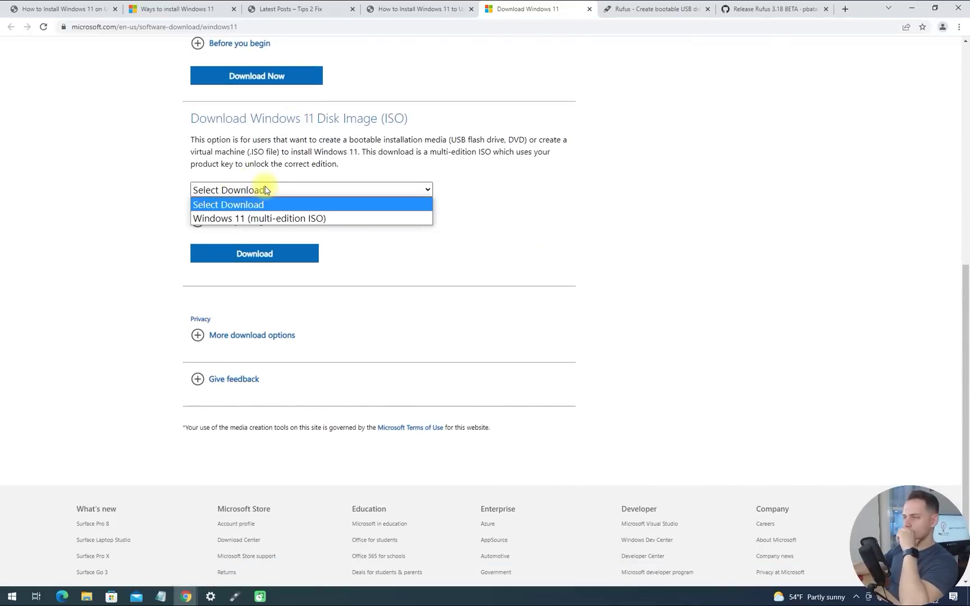
left_click(281, 218)
left_click(255, 253)
Set the product language of the Windows 11 ISO to English, confirm it and locate the 64-bit download
scroll(580, 329, "down", 2)
left_click(230, 225)
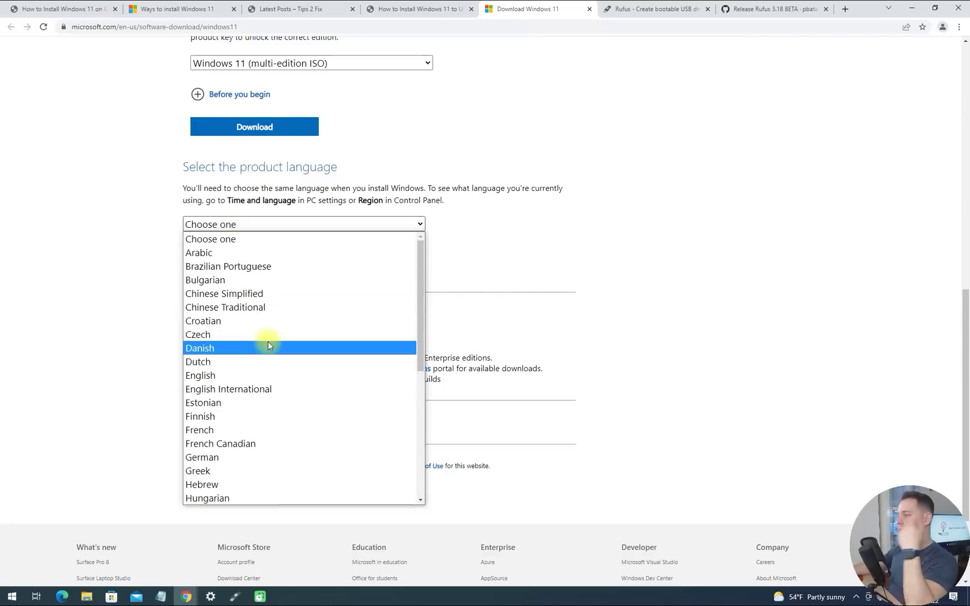
left_click(233, 375)
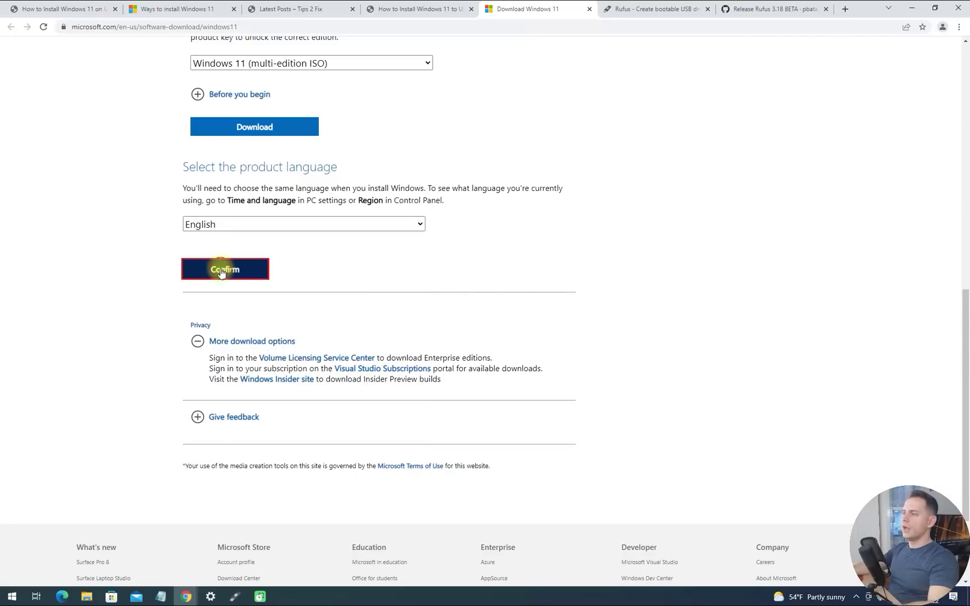
scroll(337, 281, "up", 3)
left_click_drag(179, 247, 316, 254)
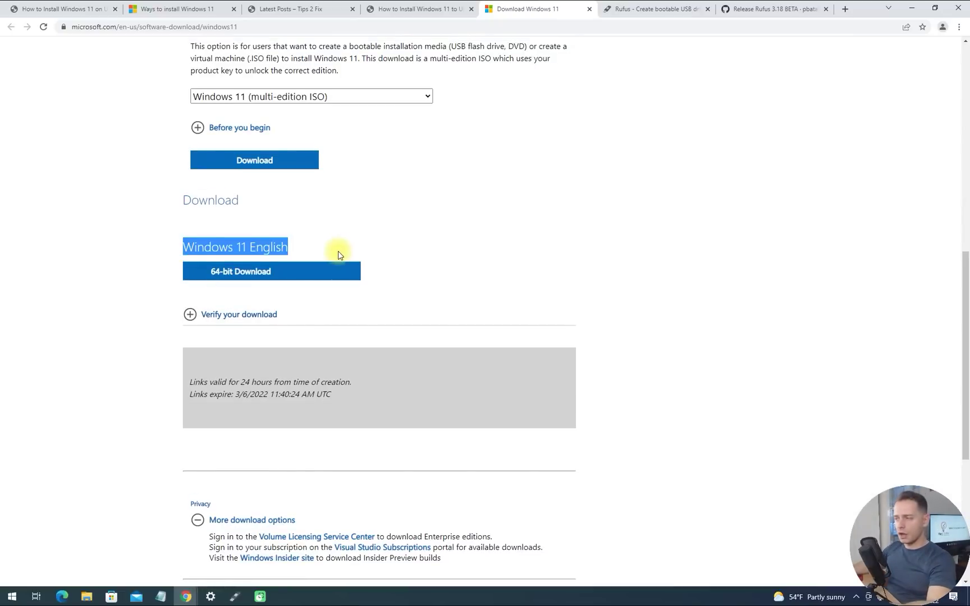
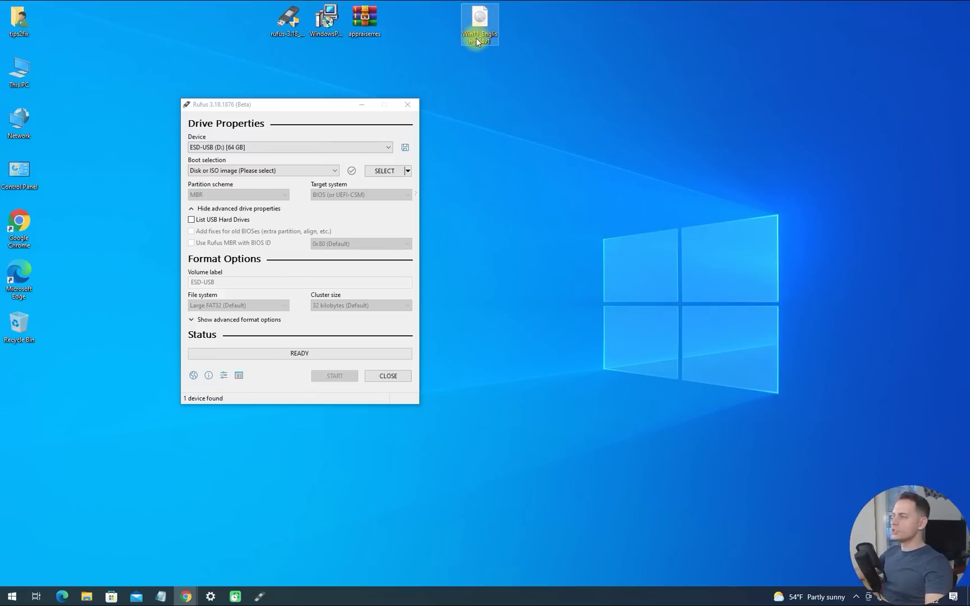
Move the Windows 11 ISO file to a free spot on the desktop and reposition the Rufus window beside it
left_click_drag(486, 33, 496, 66)
left_click_drag(516, 110, 520, 75)
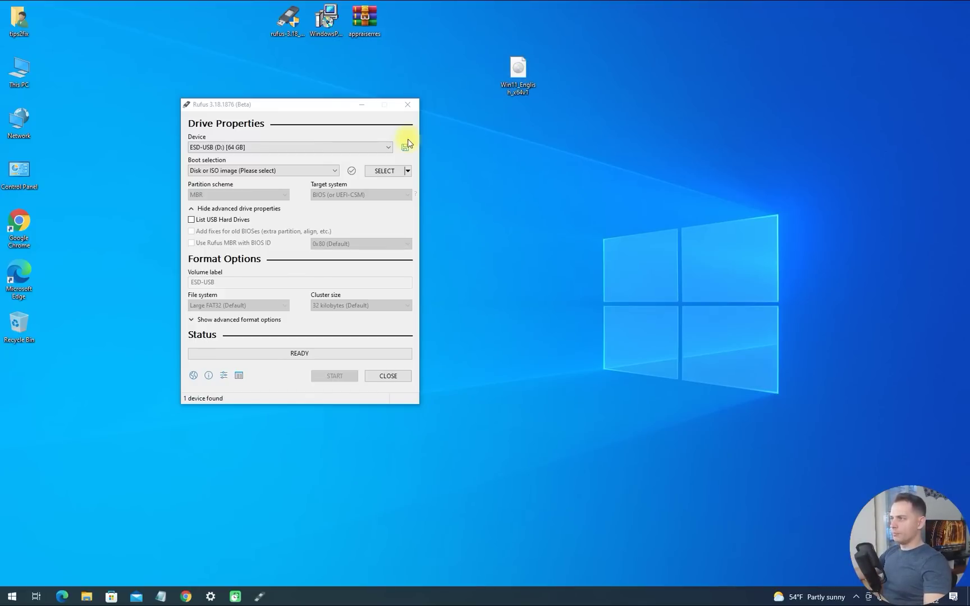
left_click_drag(293, 104, 327, 131)
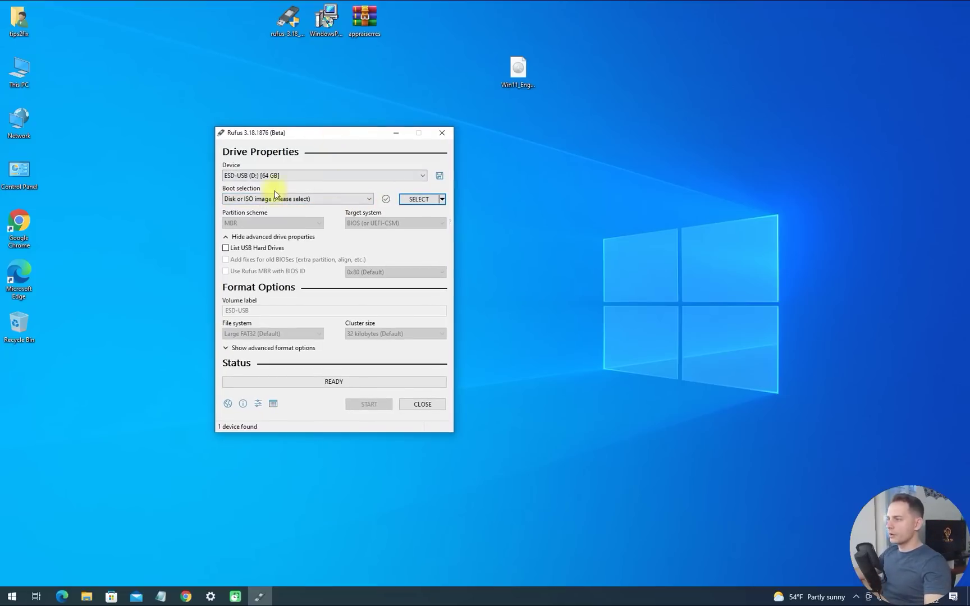
Load Win11_English_x64v1 from the Desktop as the boot image and choose the Extended Windows 11 Installation (no TPM / no Secure Boot) image option
left_click(417, 201)
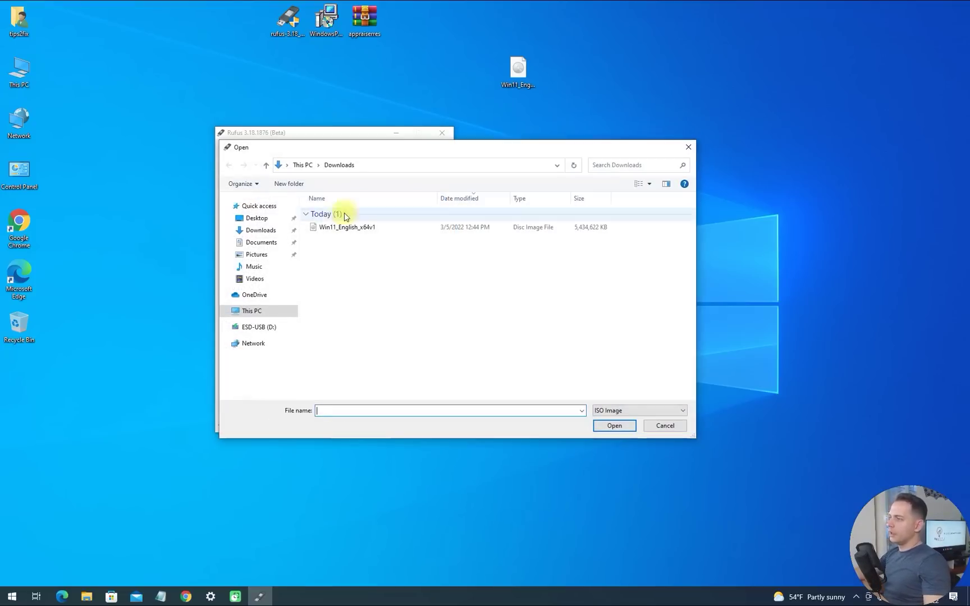
left_click(332, 226)
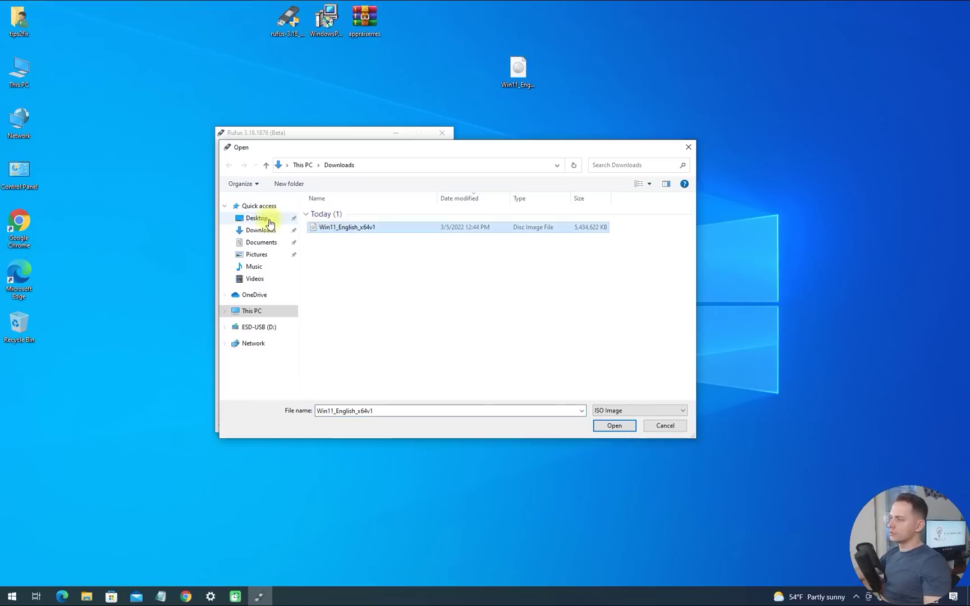
left_click(280, 220)
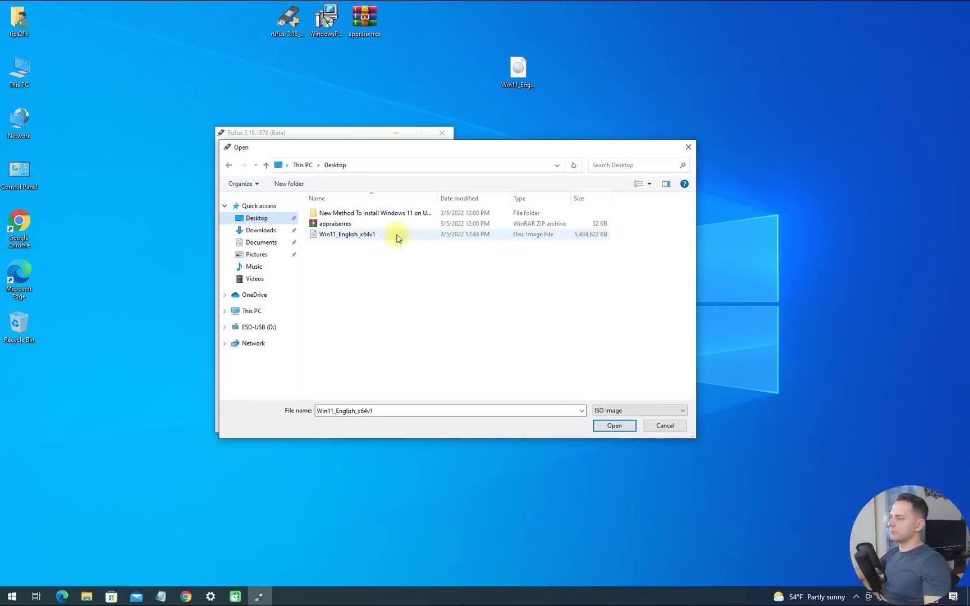
left_click(342, 234)
left_click(613, 426)
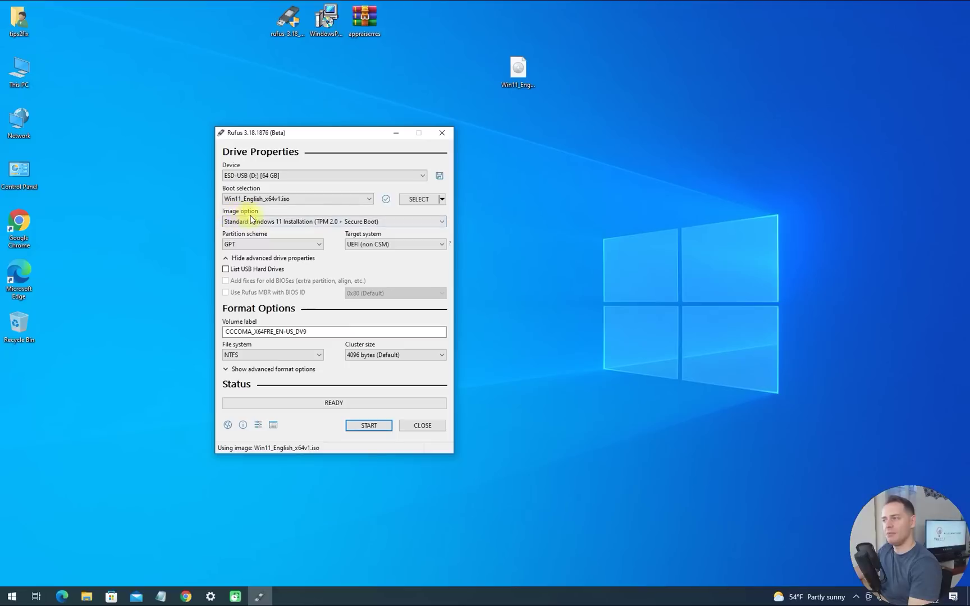
left_click(267, 221)
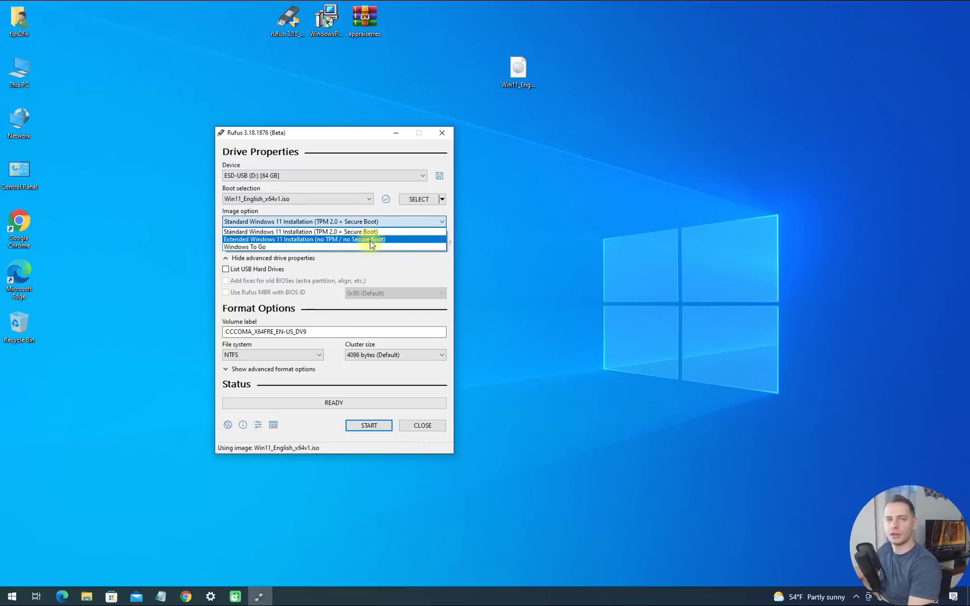
left_click(332, 239)
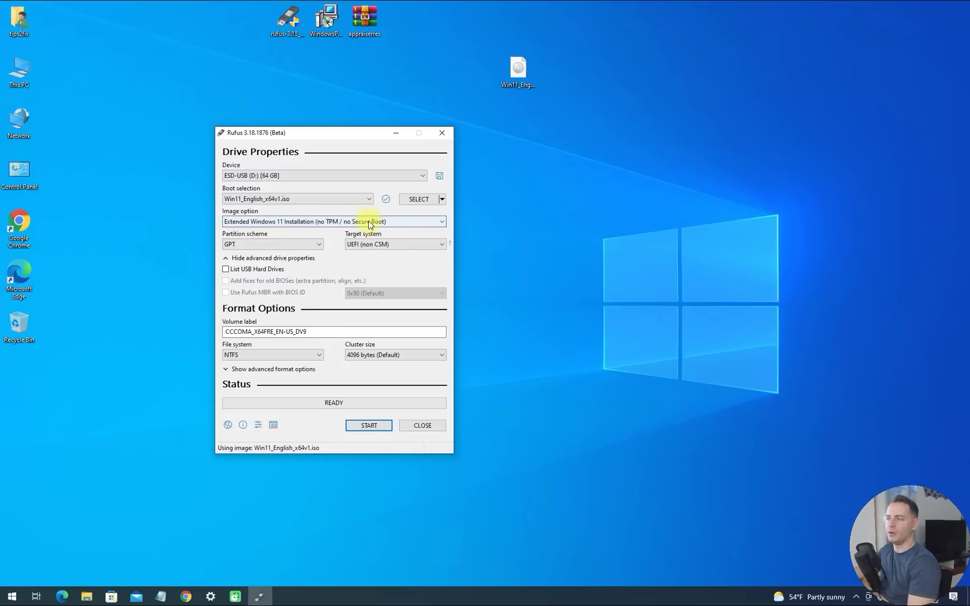
Select ESD-USB (D:) with the MBR partition scheme, start writing the image and agree to erase the drive's data
left_click(266, 175)
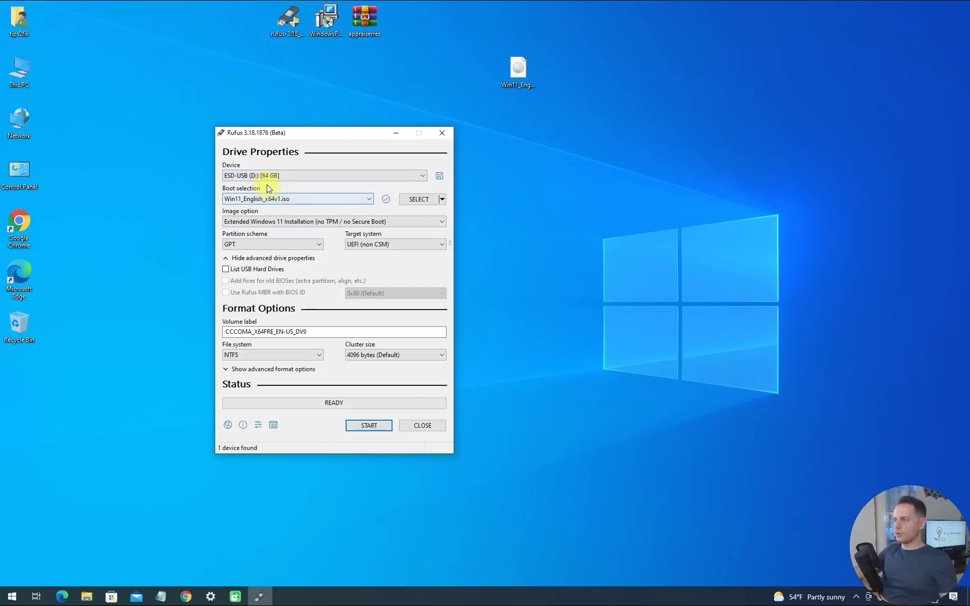
left_click(258, 176)
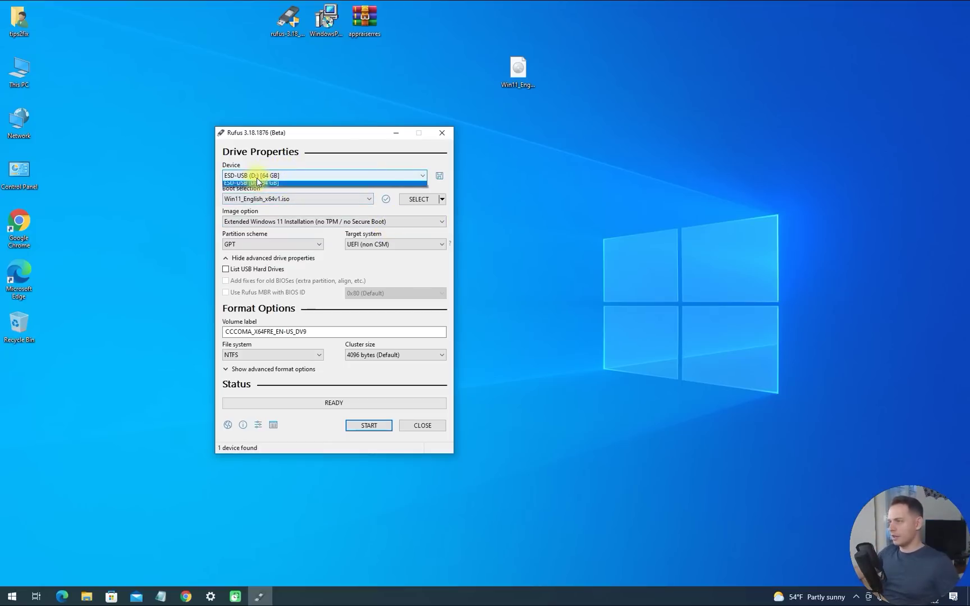
left_click(253, 186)
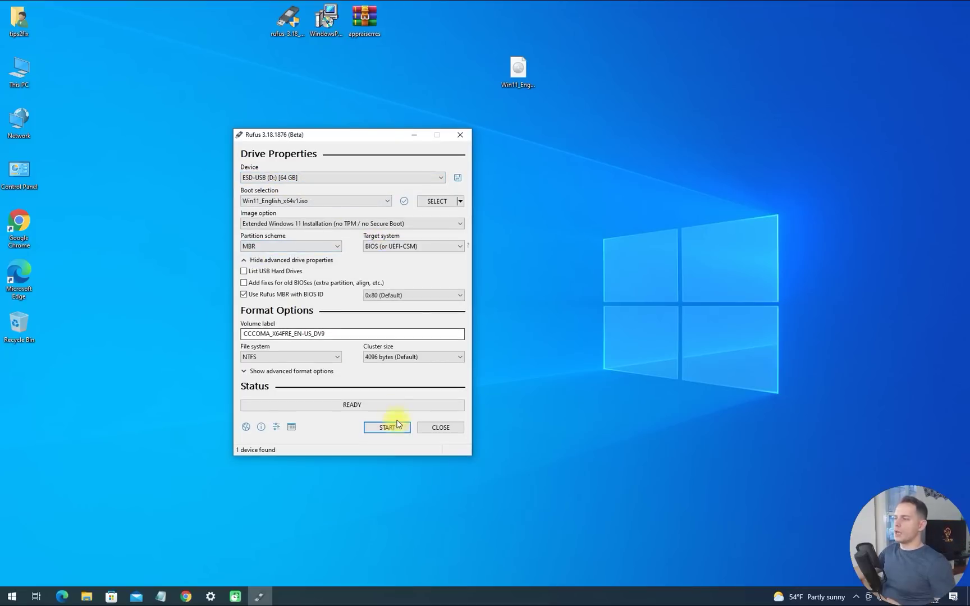
left_click(384, 430)
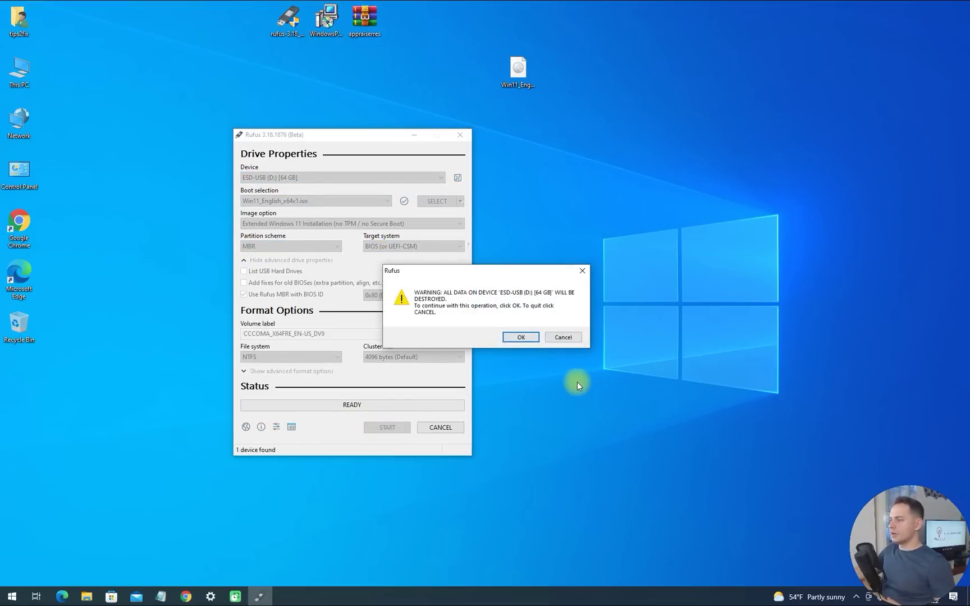
left_click(515, 338)
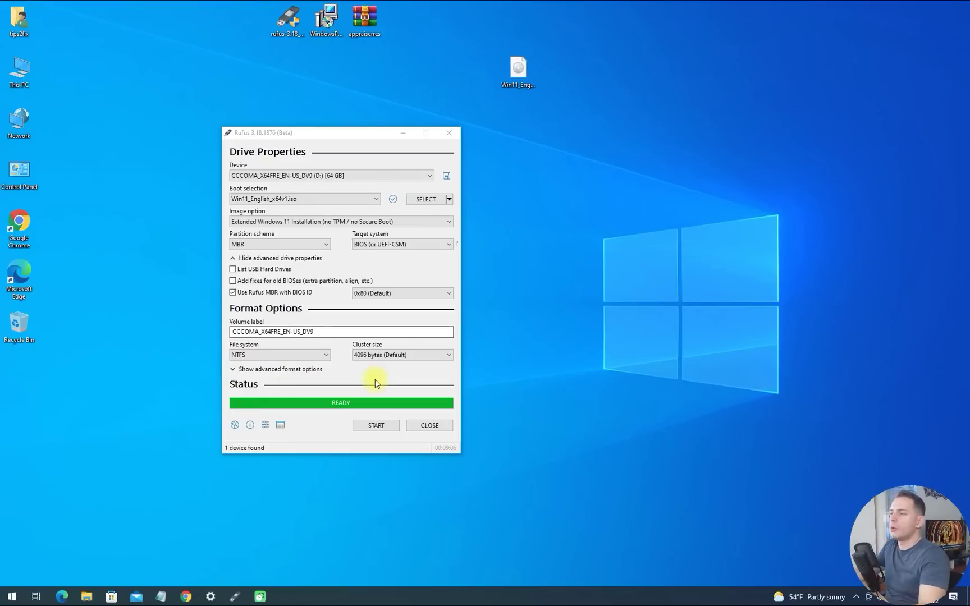
Open the prepared USB drive (D:) in File Explorer and run its setup application
double_click(21, 72)
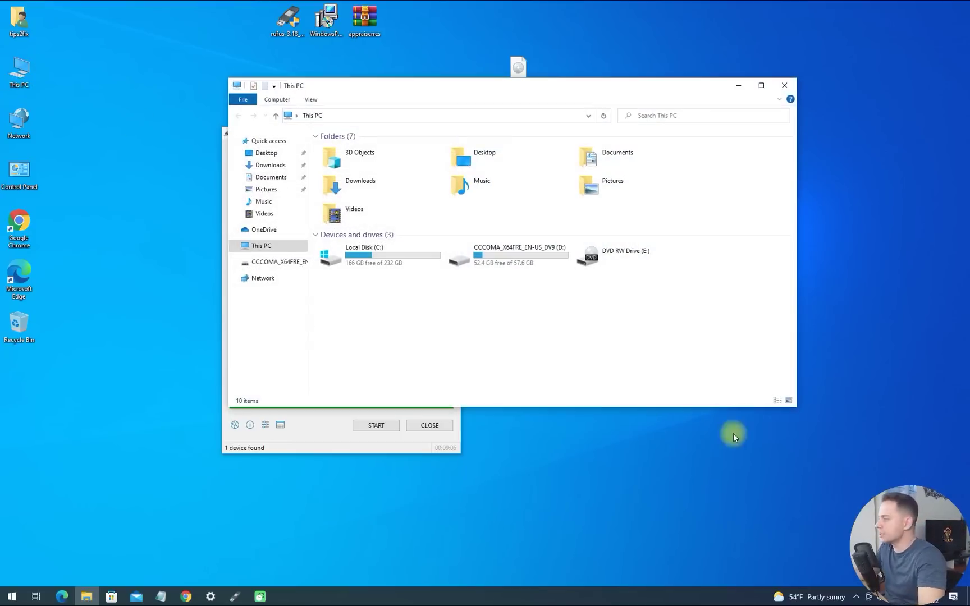
double_click(494, 260)
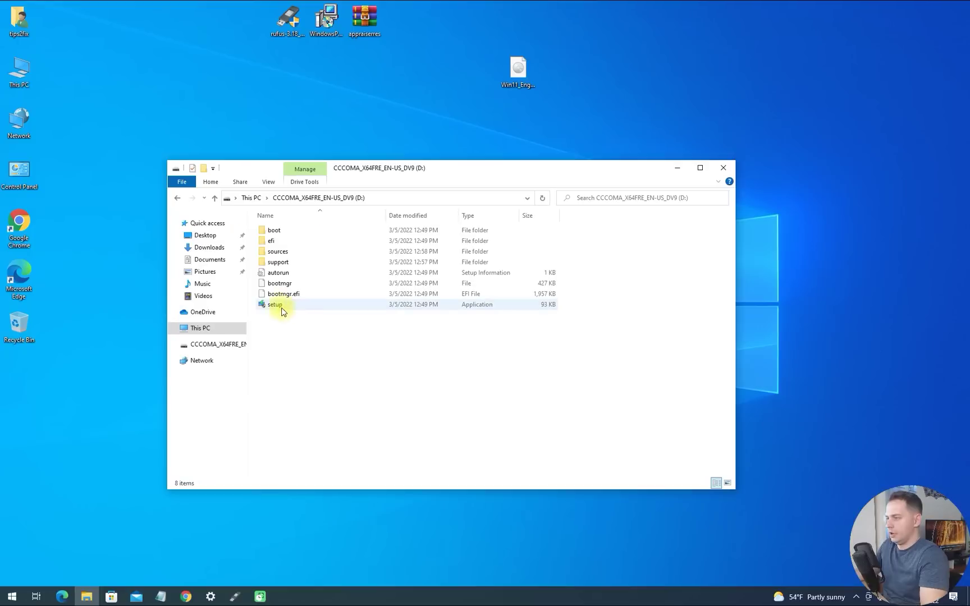
left_click(279, 307)
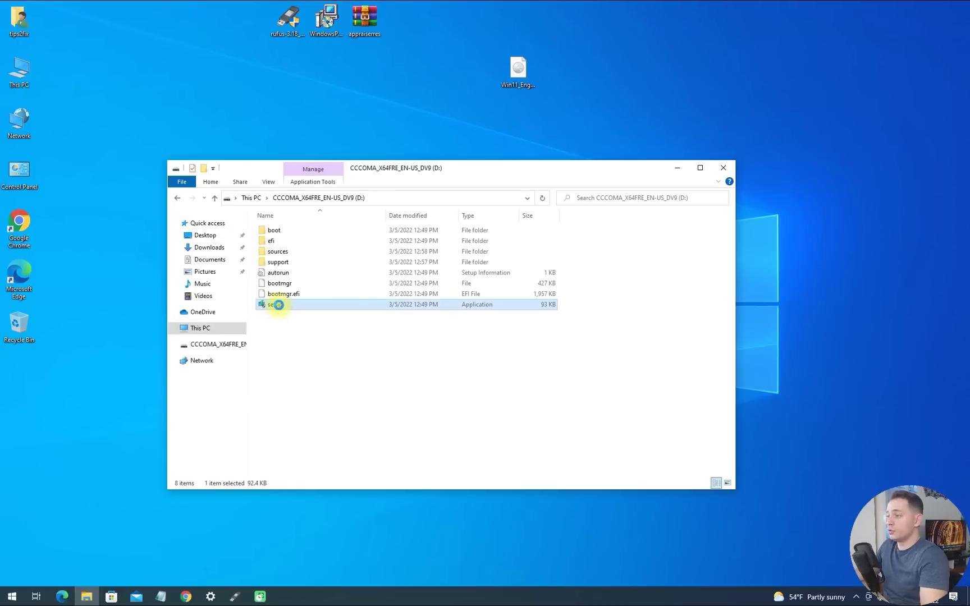
right_click(278, 306)
left_click(323, 326)
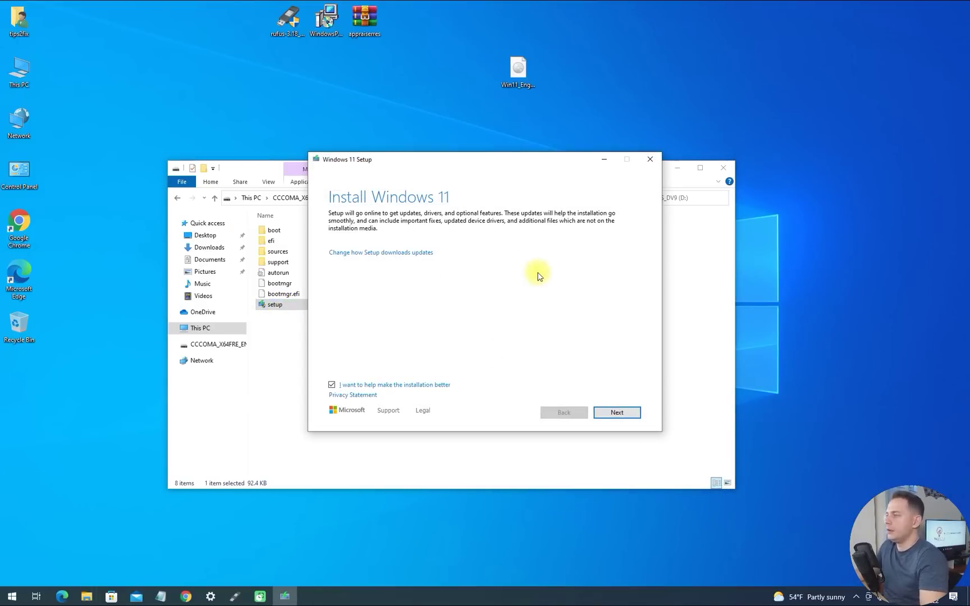
In Windows 11 Setup, opt out of helping improve the installation, choose Not right now for updates and continue
left_click(332, 385)
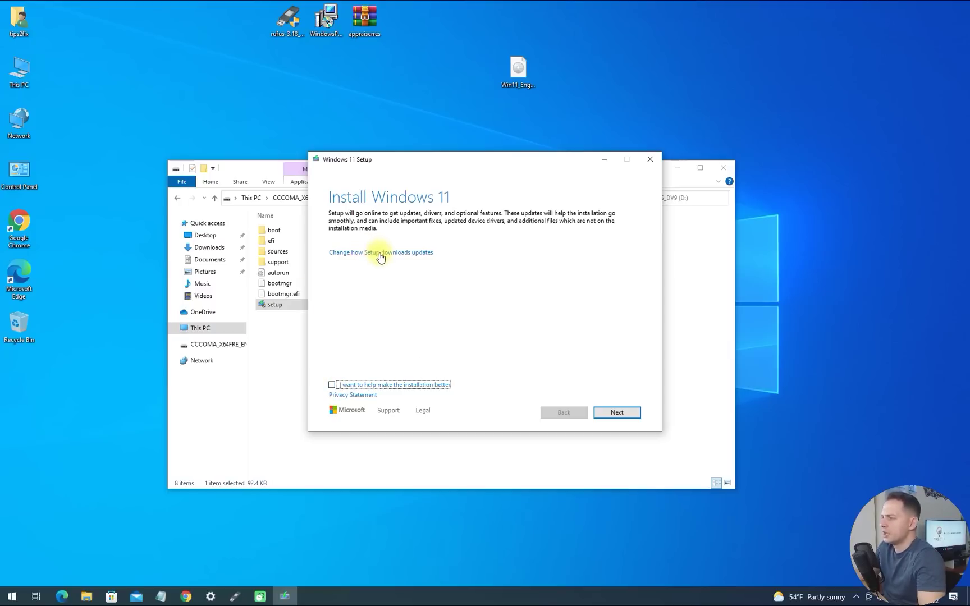
left_click(417, 258)
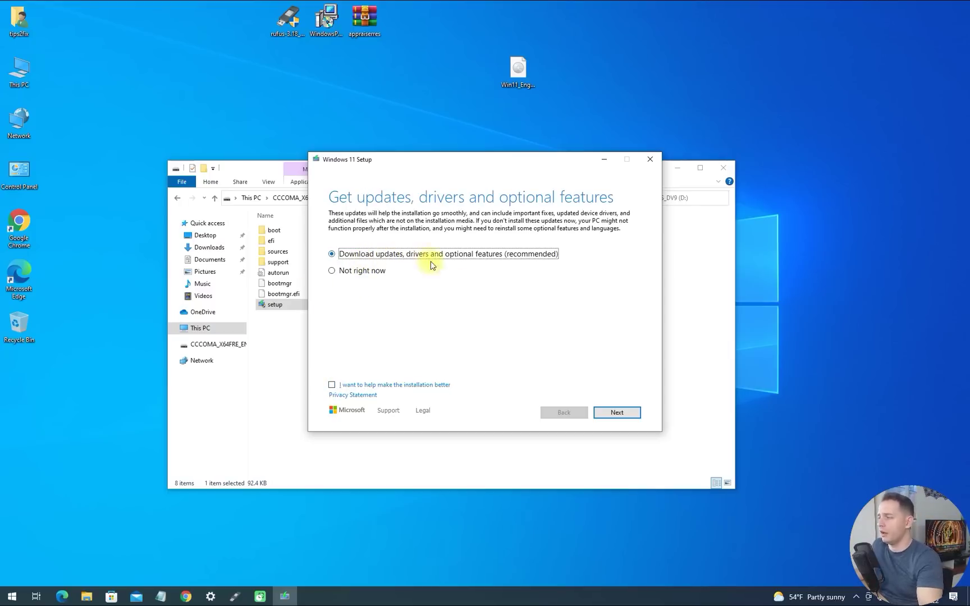
left_click(332, 271)
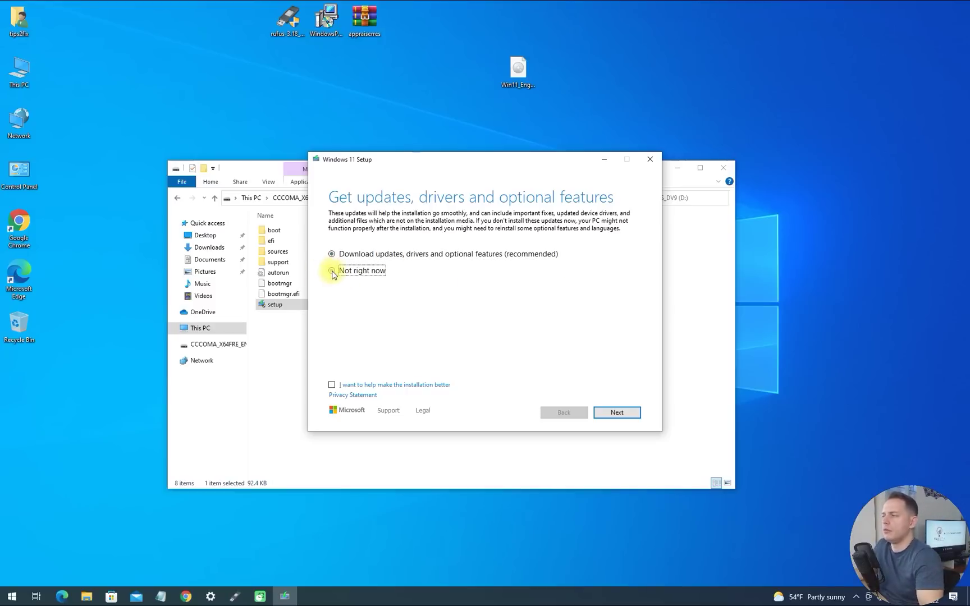
left_click(617, 412)
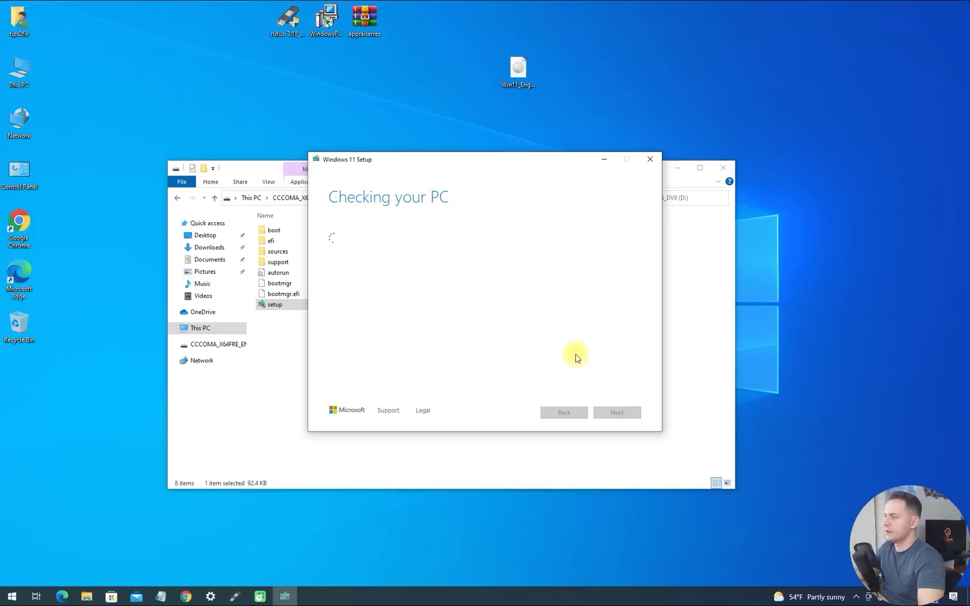
Minimize the USB drive's Explorer window, reposition the Setup window and accept the license terms after viewing them to the end
left_click(677, 167)
left_click_drag(448, 164, 404, 142)
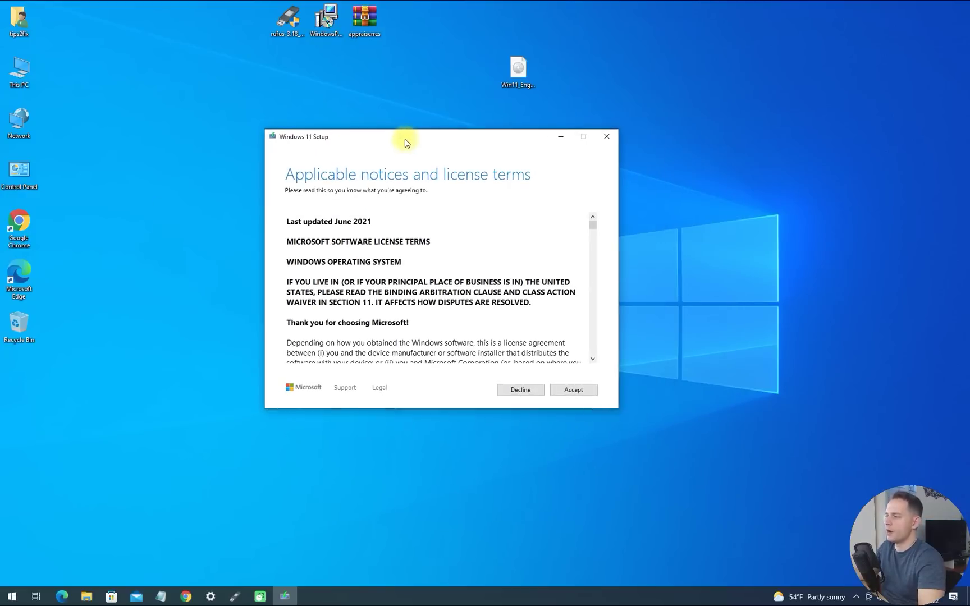
left_click_drag(594, 232, 612, 381)
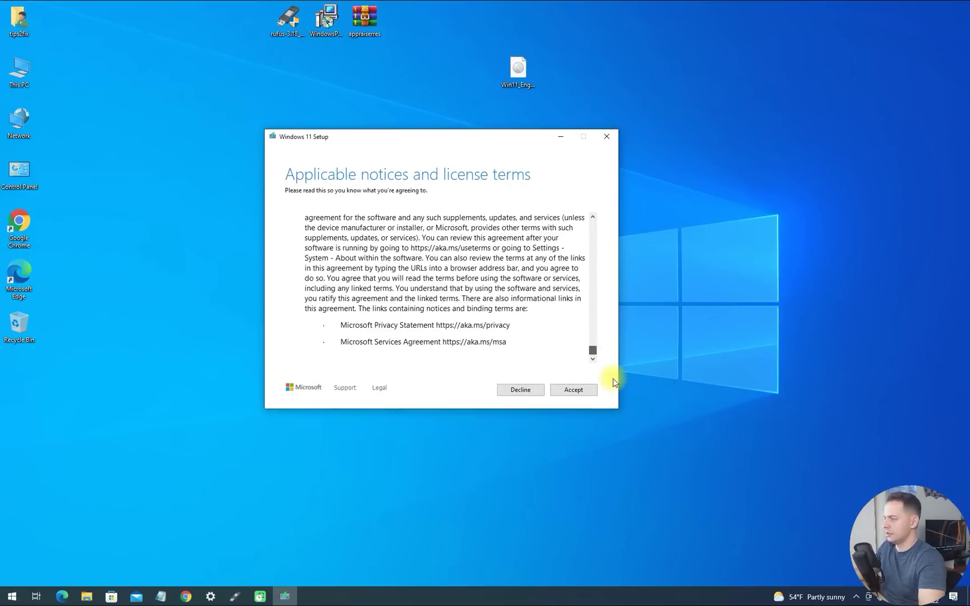
left_click(573, 388)
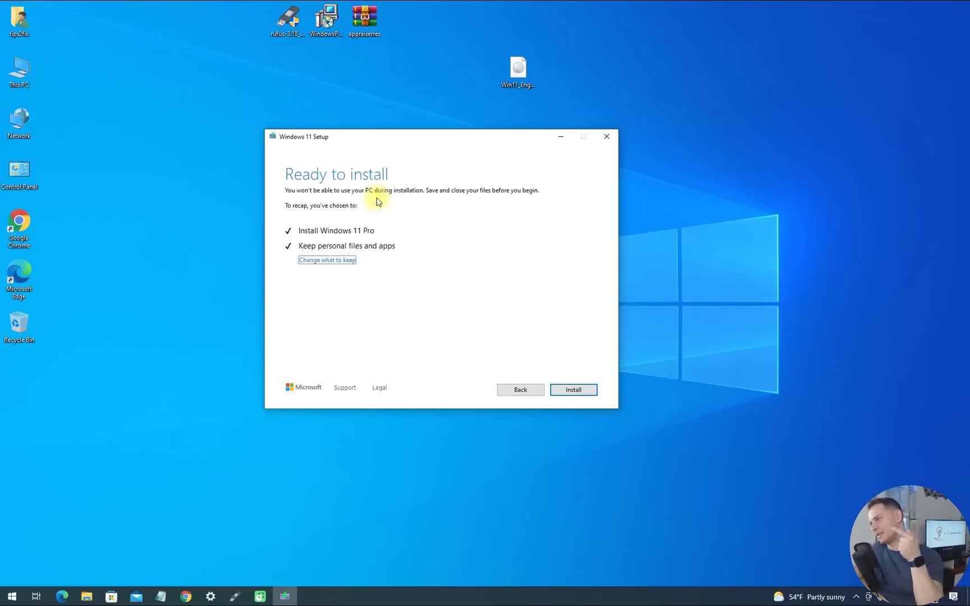
Review the choices of what to keep, leave Keep personal files and apps selected and start the Windows 11 installation
left_click(343, 262)
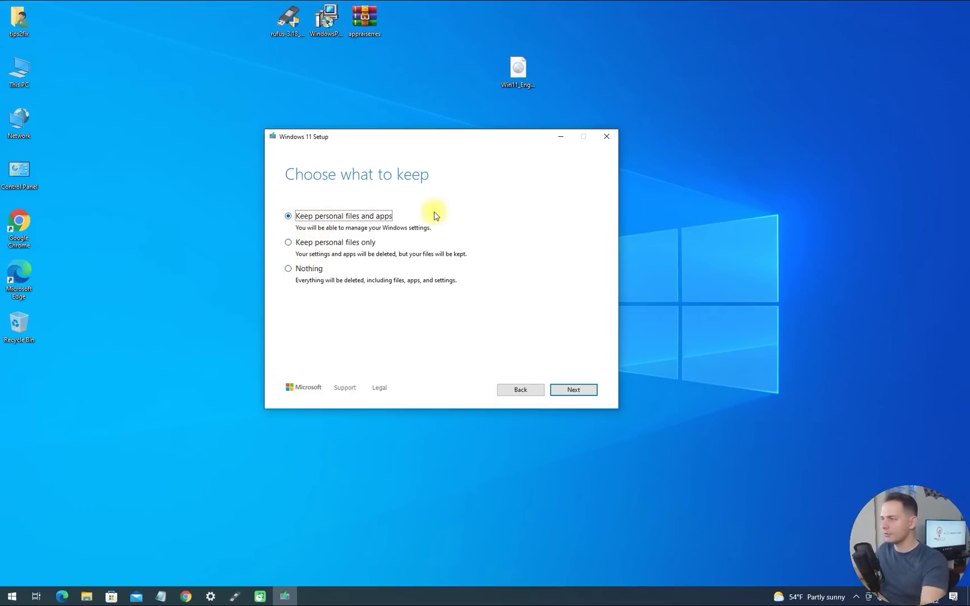
left_click(573, 389)
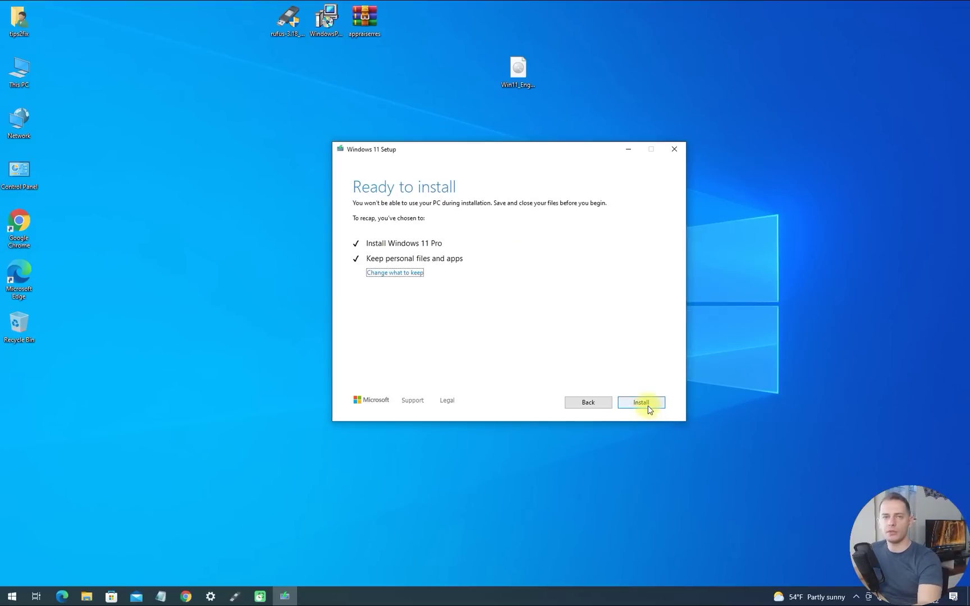
left_click(642, 403)
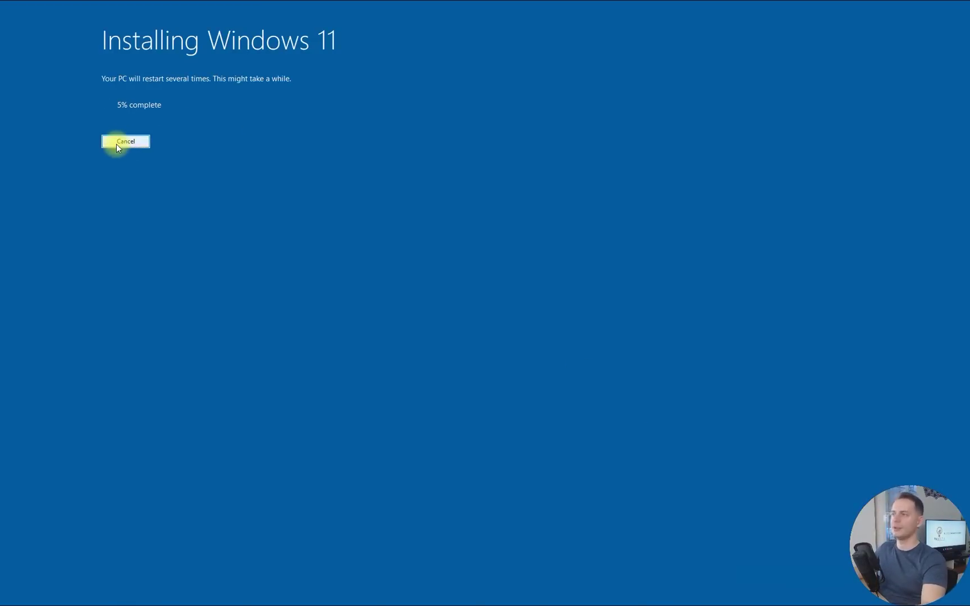
Cancel the running Windows 11 installation, and open and close Task Manager while Setup exits
left_click(116, 144)
left_click(481, 333)
key("super")
key("ctrl+shift+Escape")
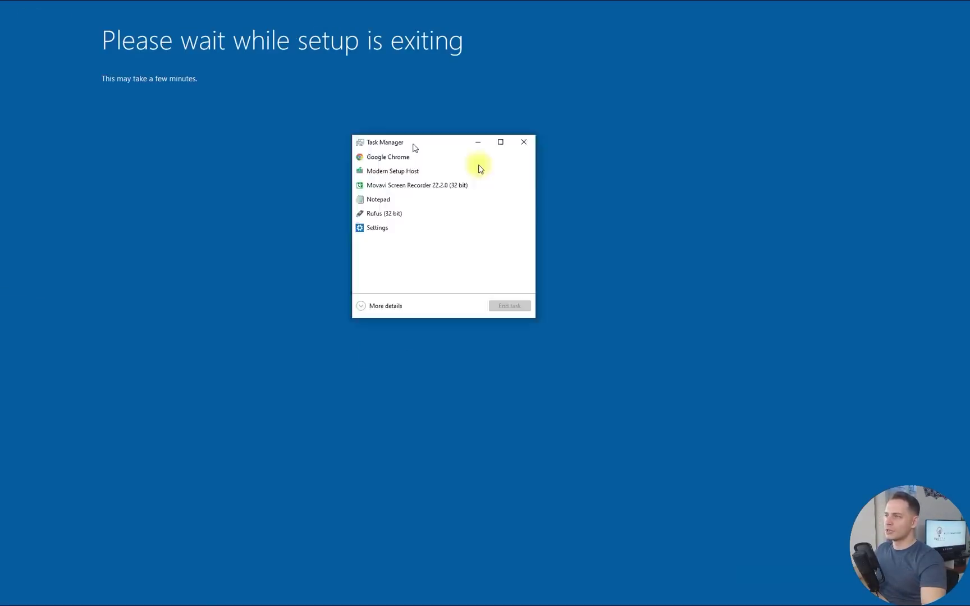
left_click(525, 341)
left_click_drag(602, 184, 452, 174)
left_click(657, 169)
Bring up the Rufus window, minimize it and move the Windows 11 ISO file to another free spot on the desktop
left_click(234, 596)
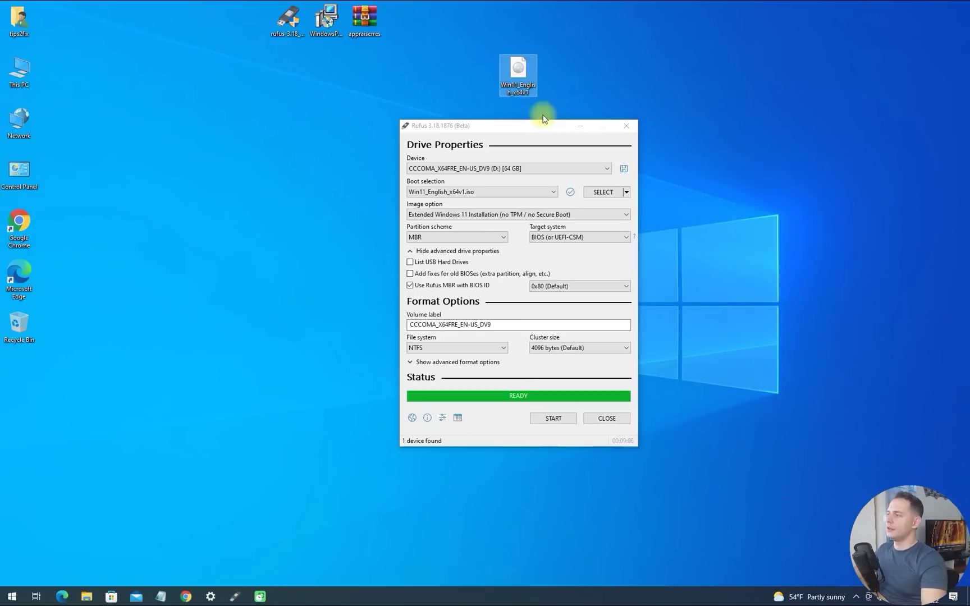
left_click(580, 125)
left_click_drag(517, 79, 421, 147)
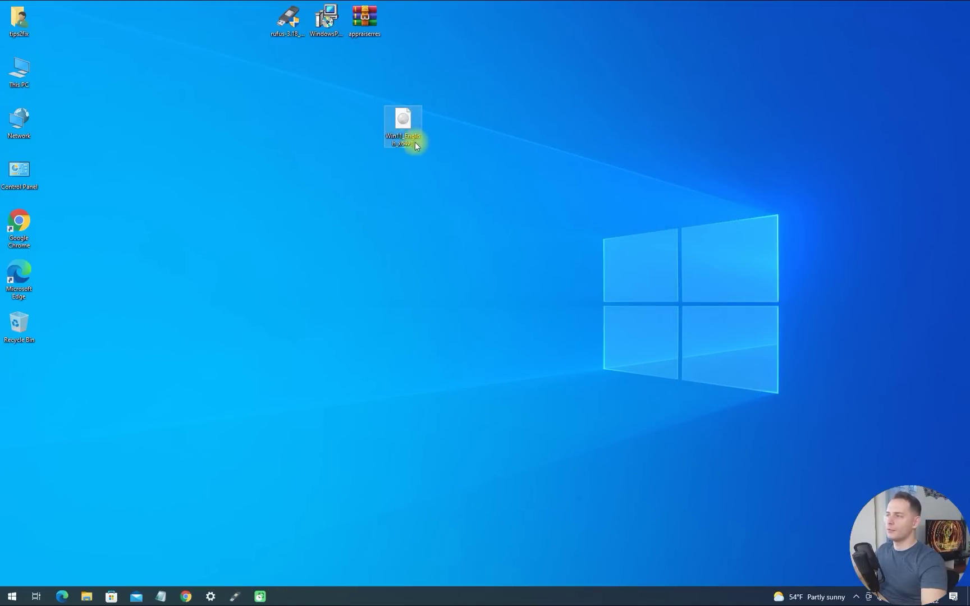
Mount the Windows 11 ISO from the desktop and run the setup application on the mounted DVD drive (F:)
right_click(399, 124)
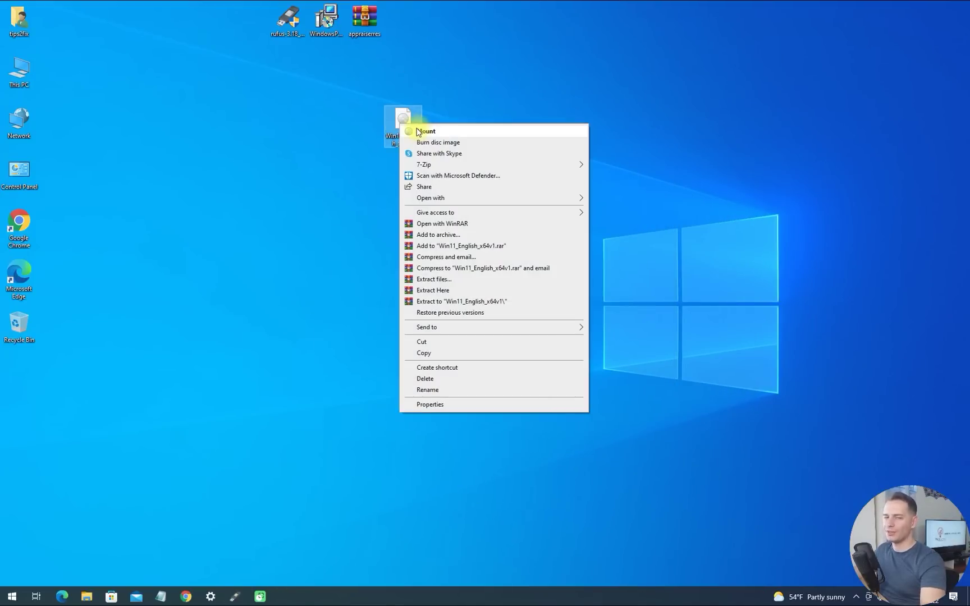
left_click(420, 131)
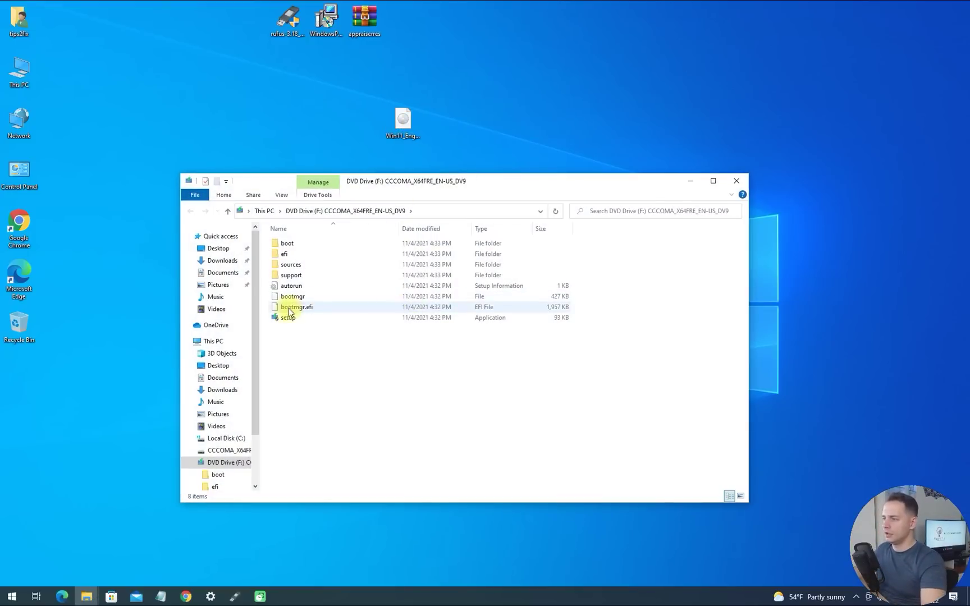
left_click(286, 317)
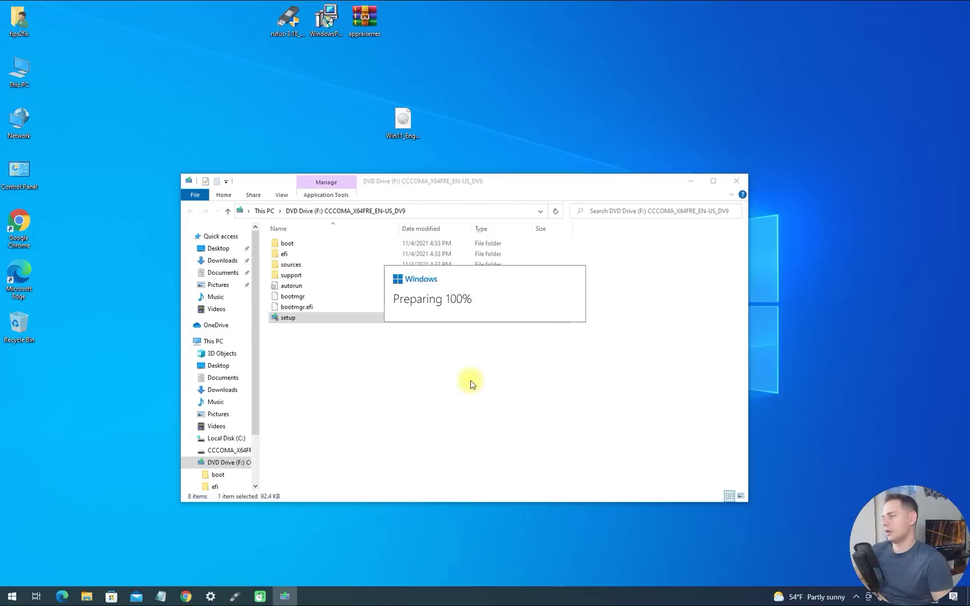
In the ISO's Setup, opt out of helping improve the installation, skip updates with Not right now, continue and minimize the Explorer window
left_click(504, 162)
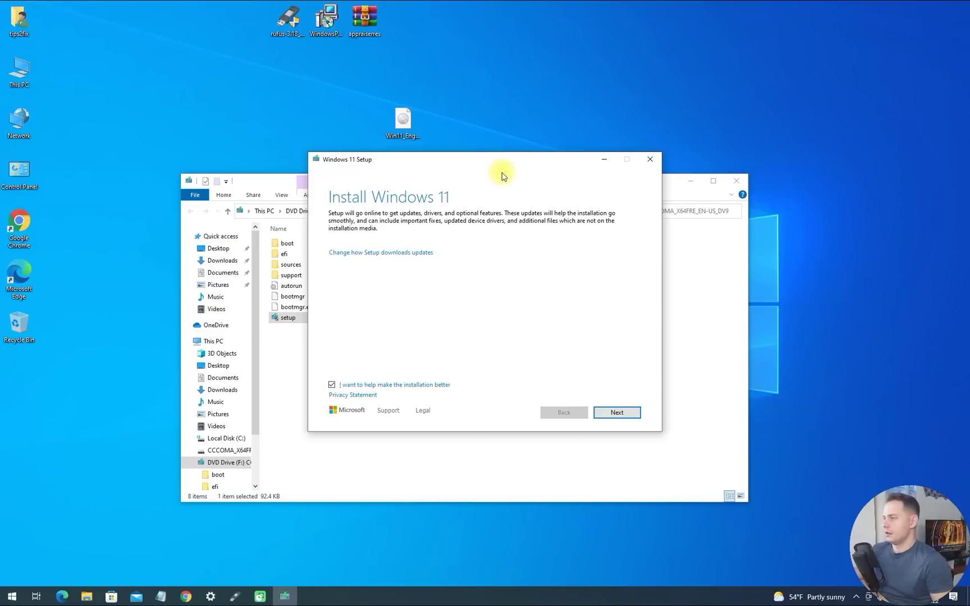
left_click(331, 385)
left_click(355, 252)
left_click(332, 271)
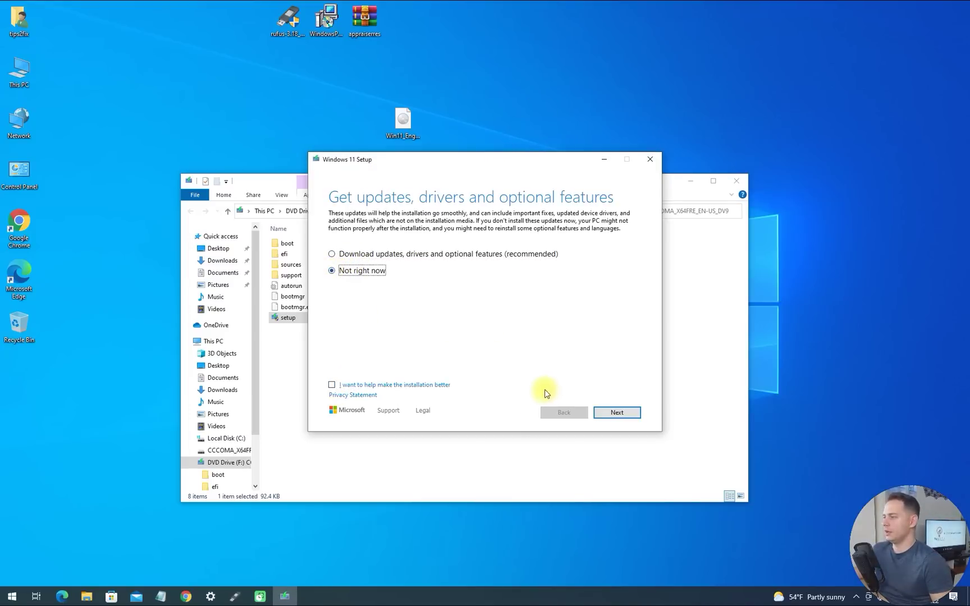
left_click(616, 412)
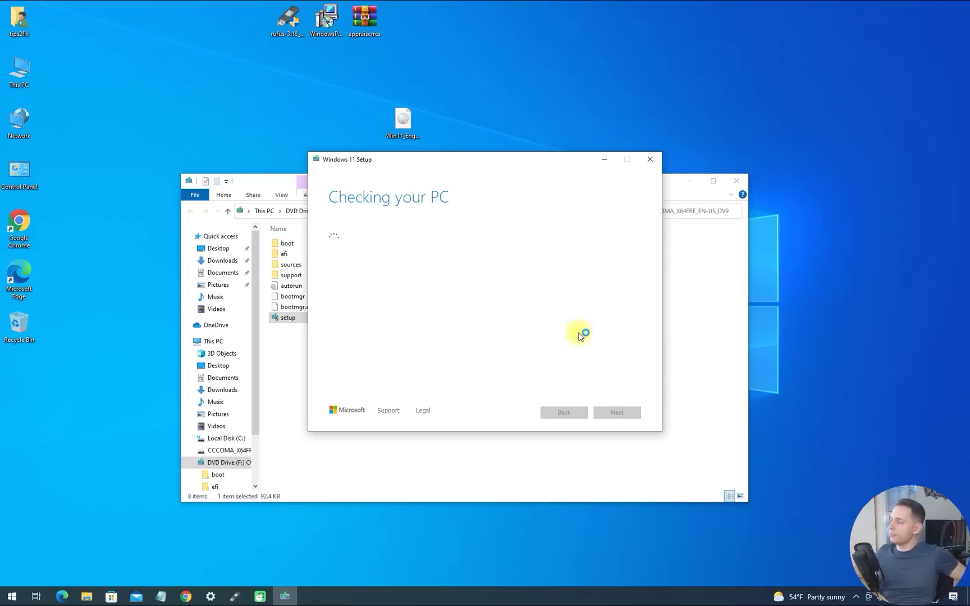
left_click(691, 186)
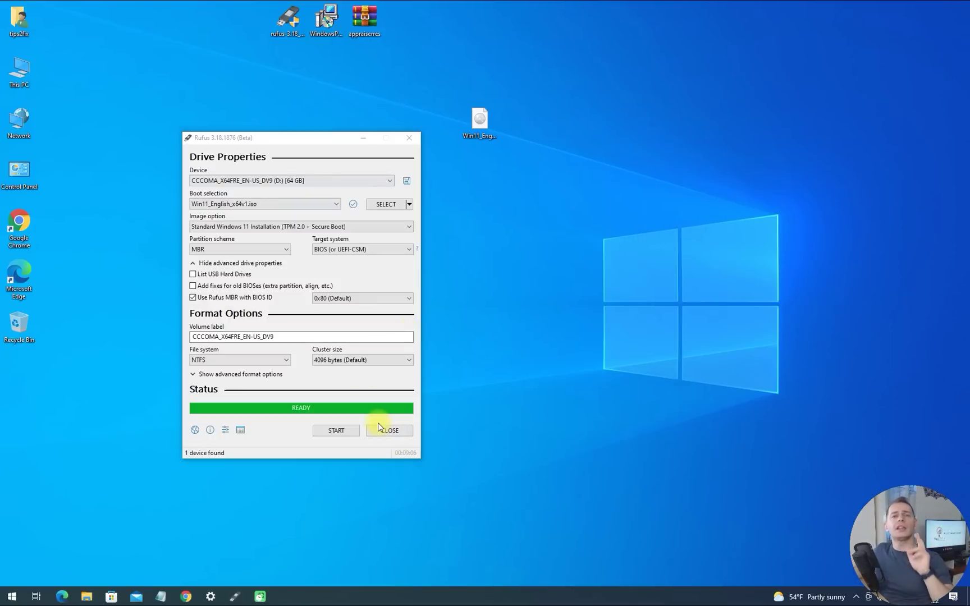
Close Rufus, bring up Microsoft's Ways to install Windows 11 page and highlight the MoSetup registry key path in the warning
left_click(379, 428)
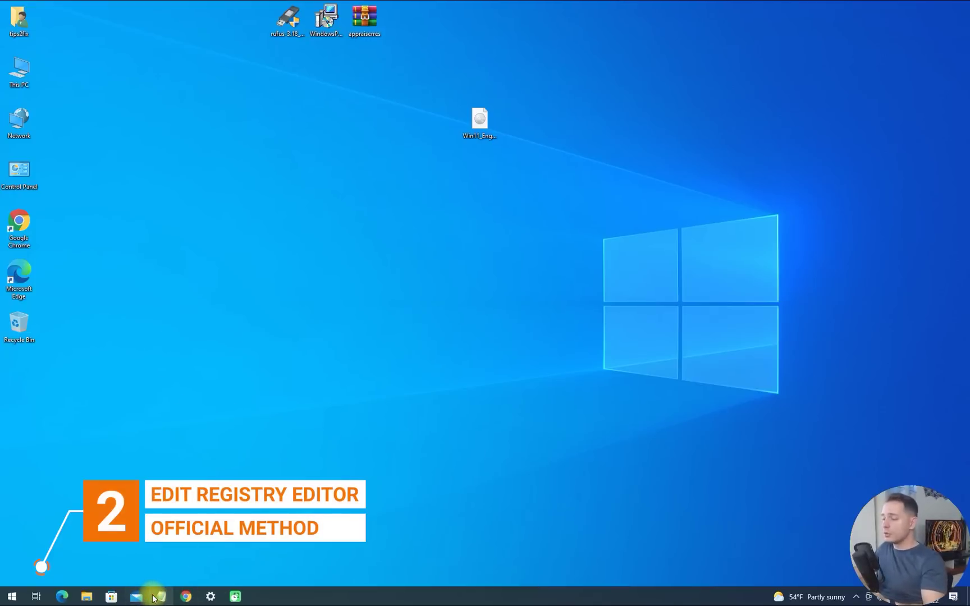
mouse_move(185, 599)
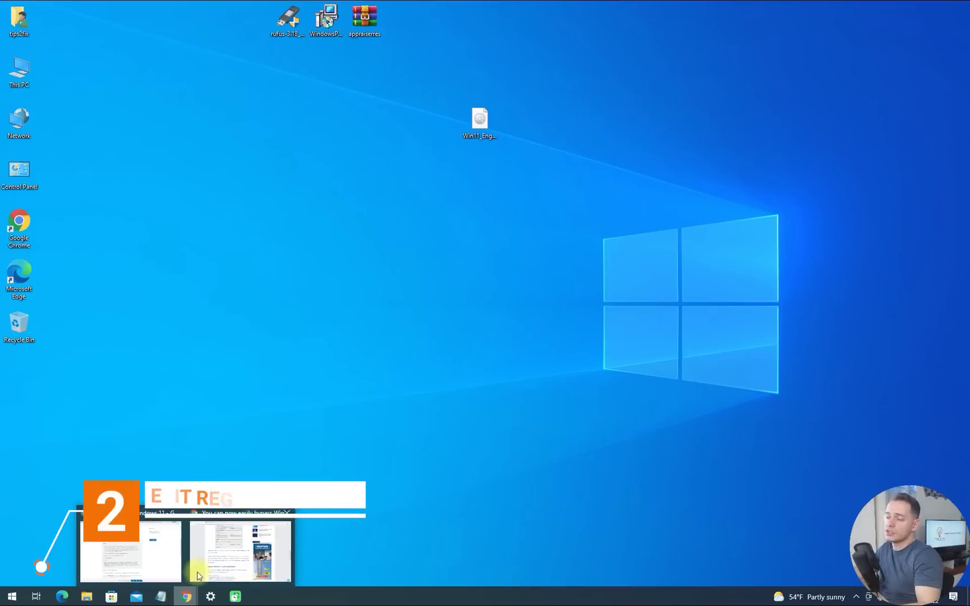
left_click(132, 553)
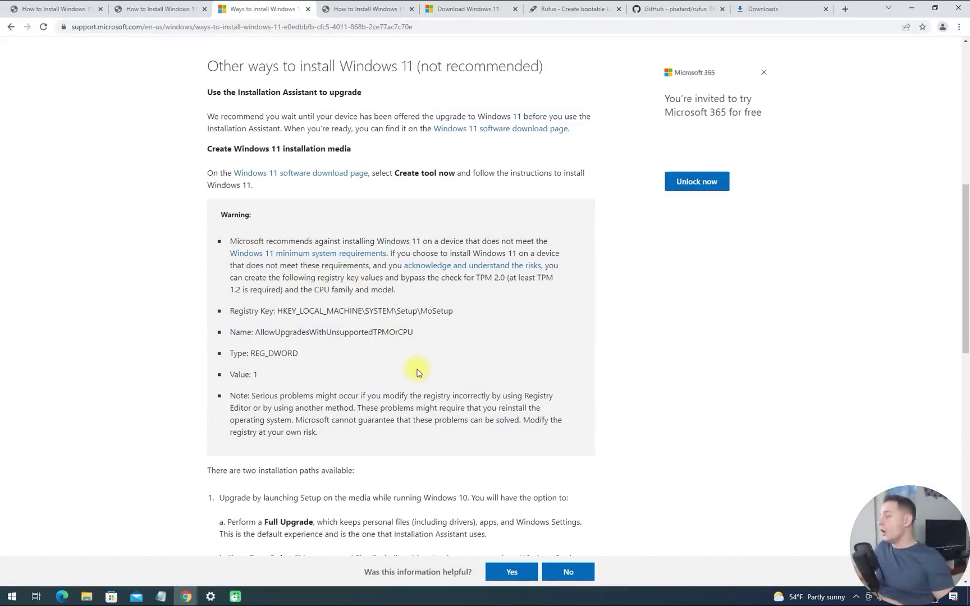
left_click_drag(398, 363, 397, 312)
left_click_drag(466, 310, 261, 309)
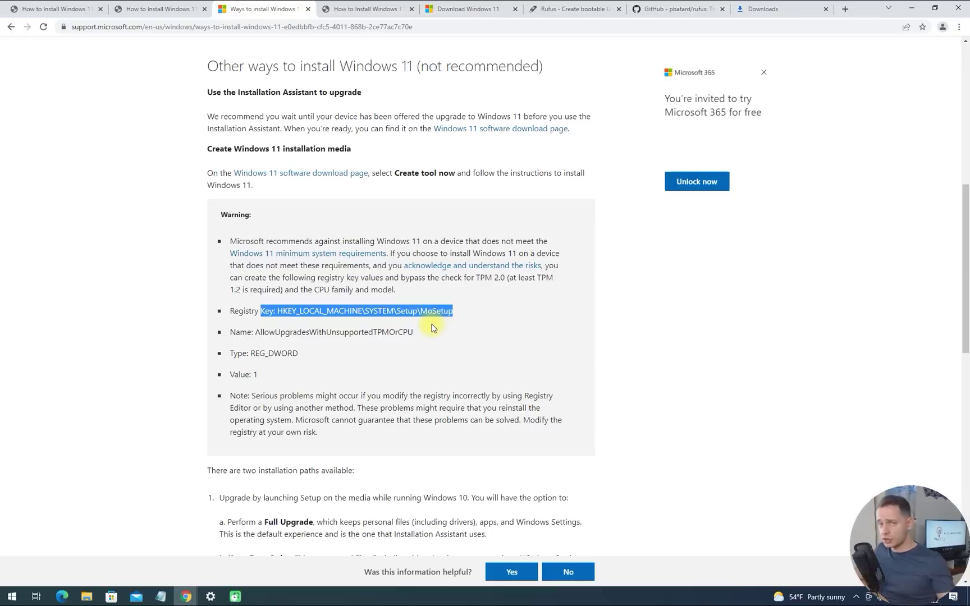
Open the Registry Editor with the Run command regedit and place its window beside the Microsoft instructions
left_click(12, 596)
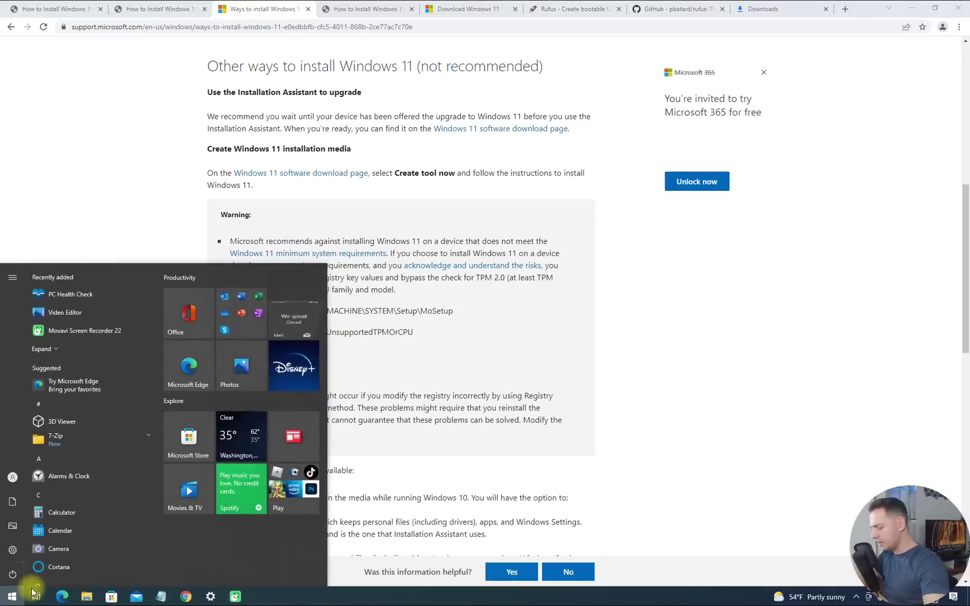
type("run")
key("Return")
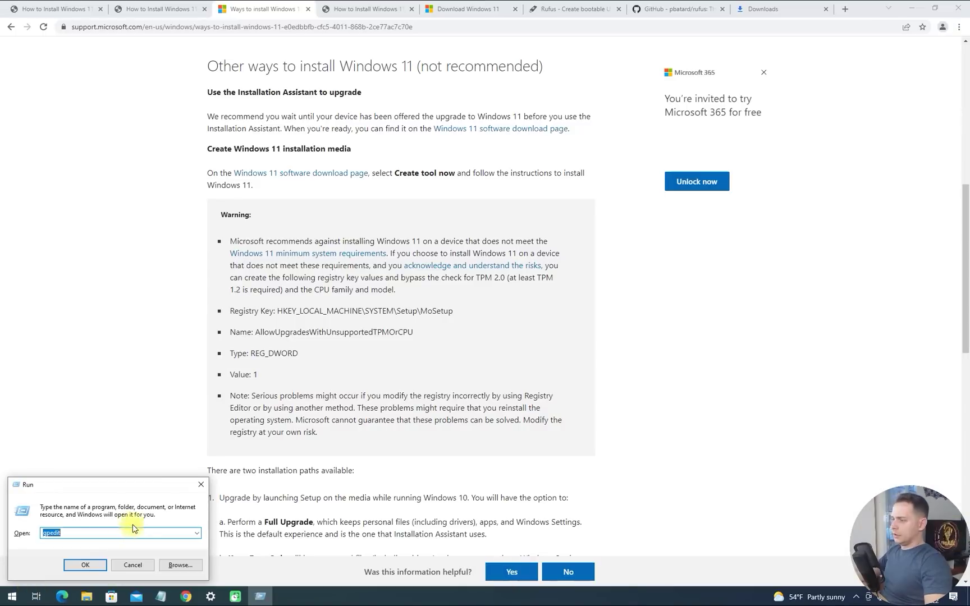
type("reg")
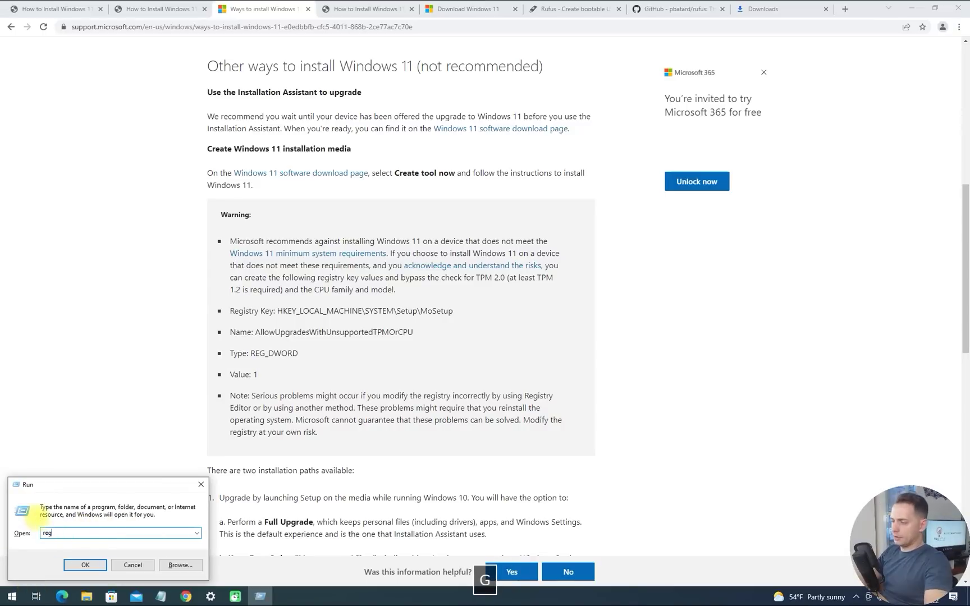
type("edit")
key("Return")
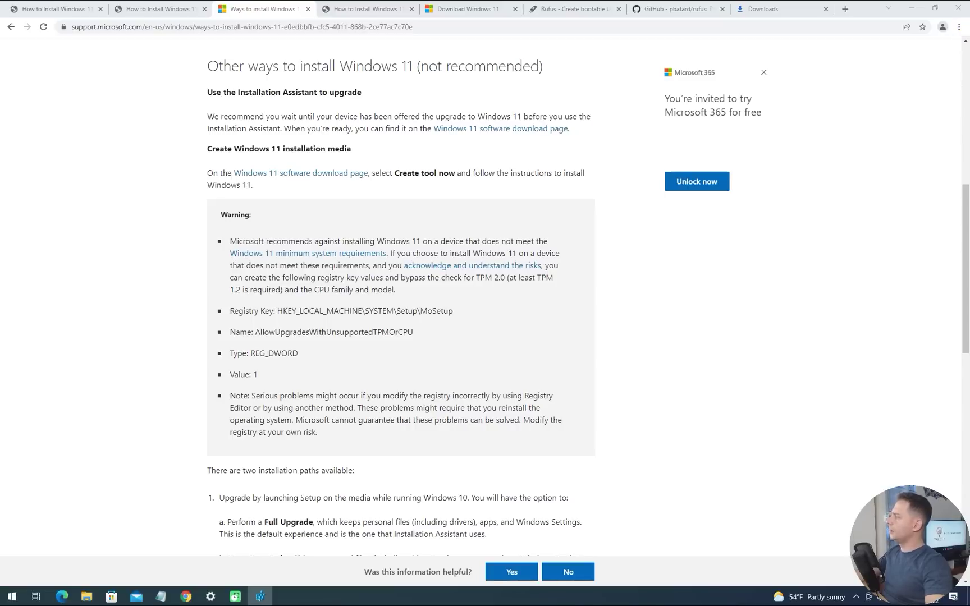
left_click_drag(716, 156, 793, 126)
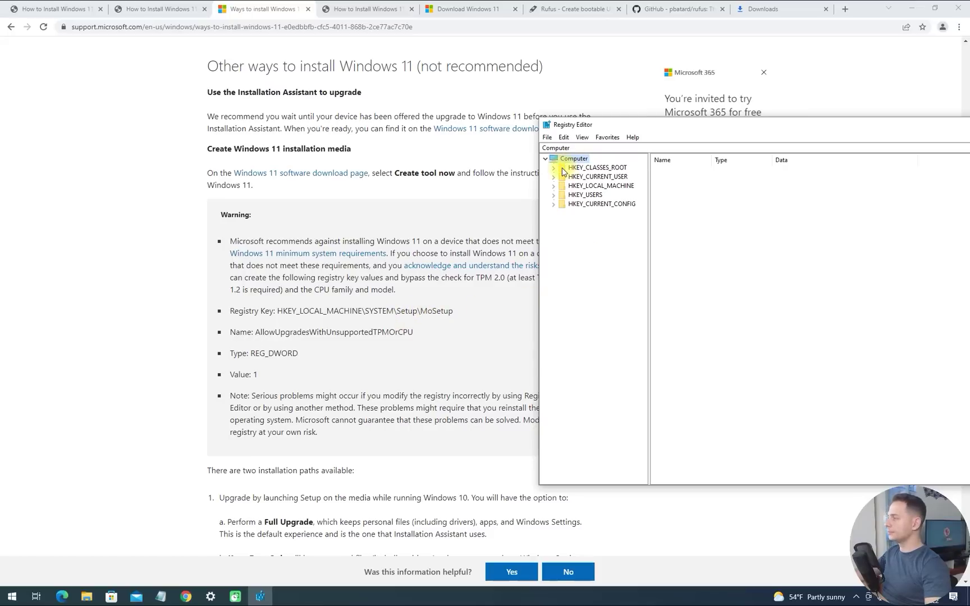
Navigate in the registry to HKEY_LOCAL_MACHINE\SYSTEM\Setup\MoSetup and select the MoSetup key
left_click(554, 186)
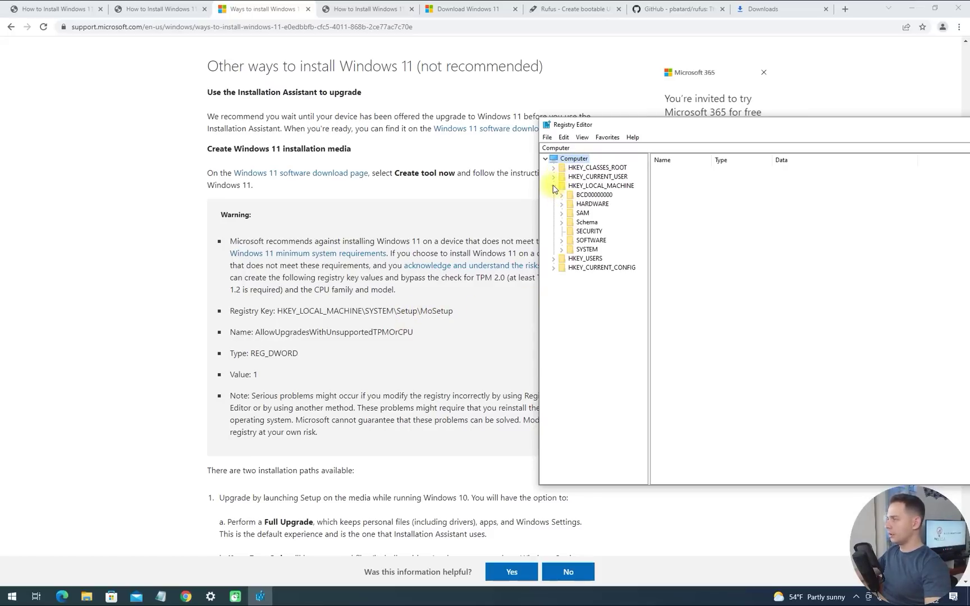
left_click(561, 249)
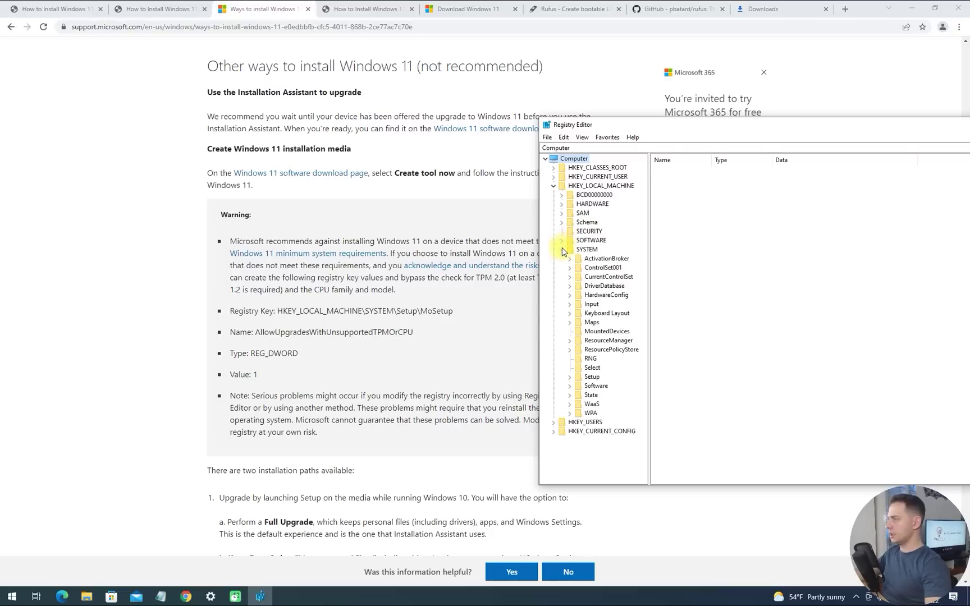
left_click(570, 376)
left_click(605, 340)
left_click(577, 341)
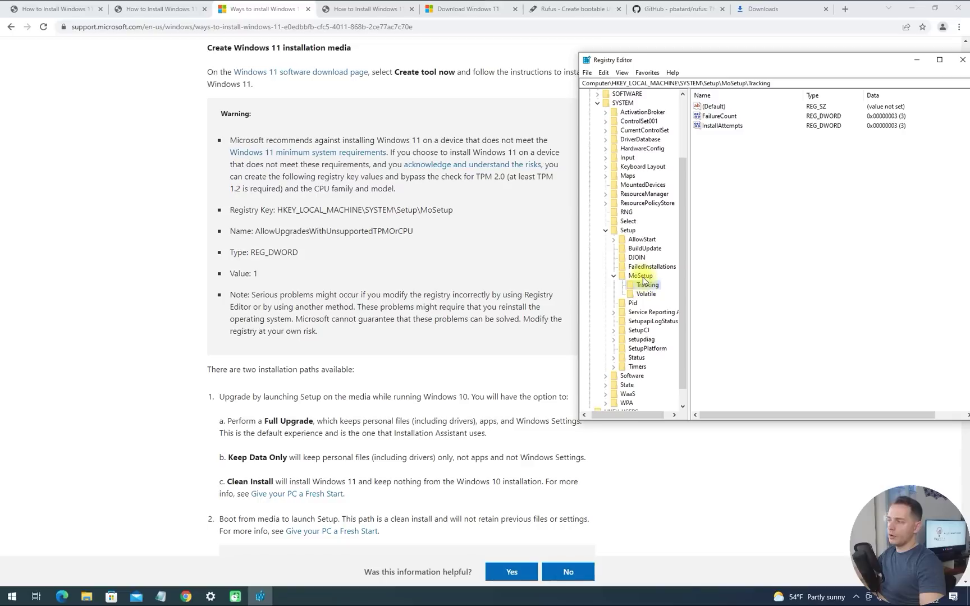
left_click(641, 276)
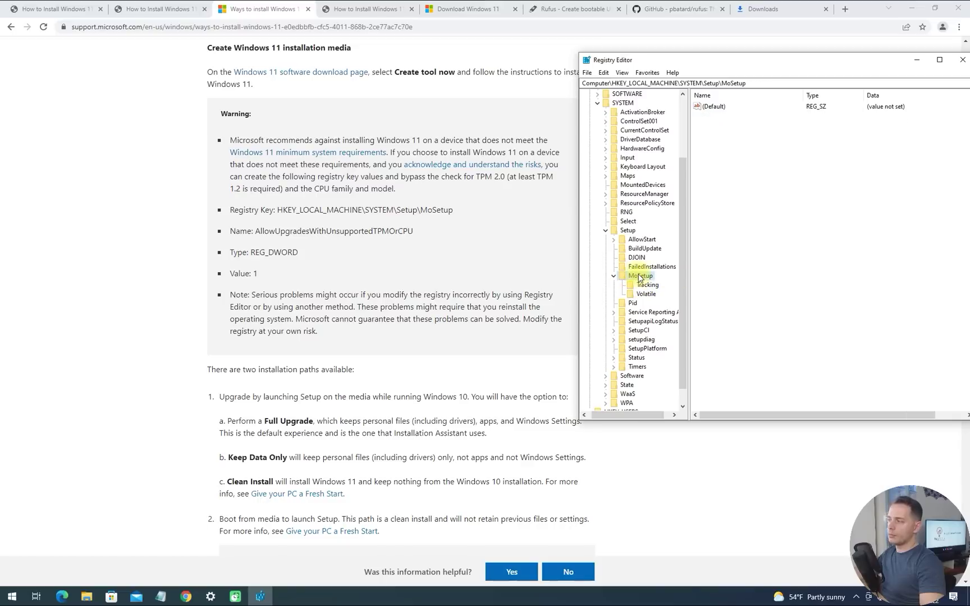
Create a DWORD (32-bit) value named AllowUpgradesWithUnsupportedTPMOrCPU in the MoSetup key
right_click(742, 183)
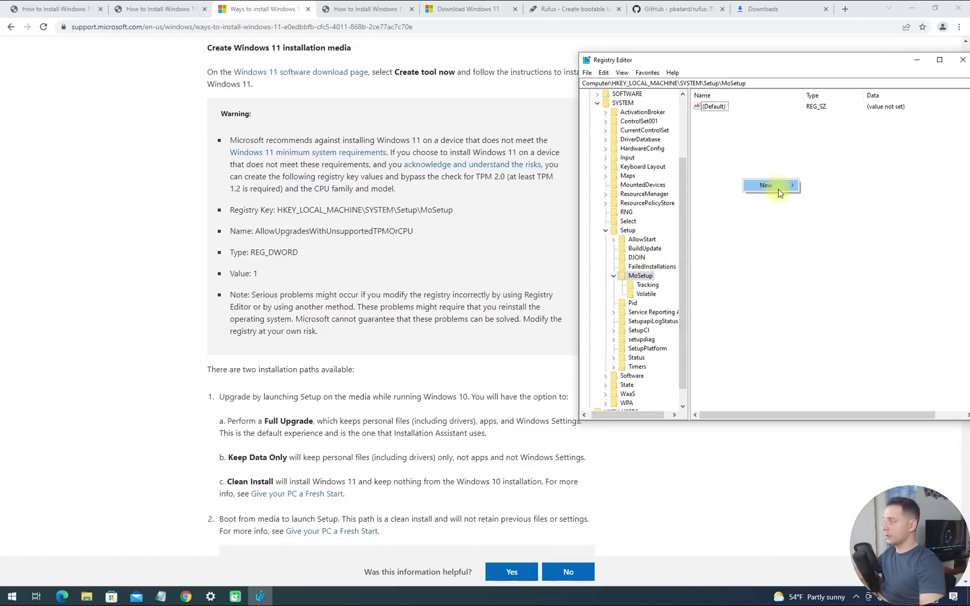
mouse_move(777, 189)
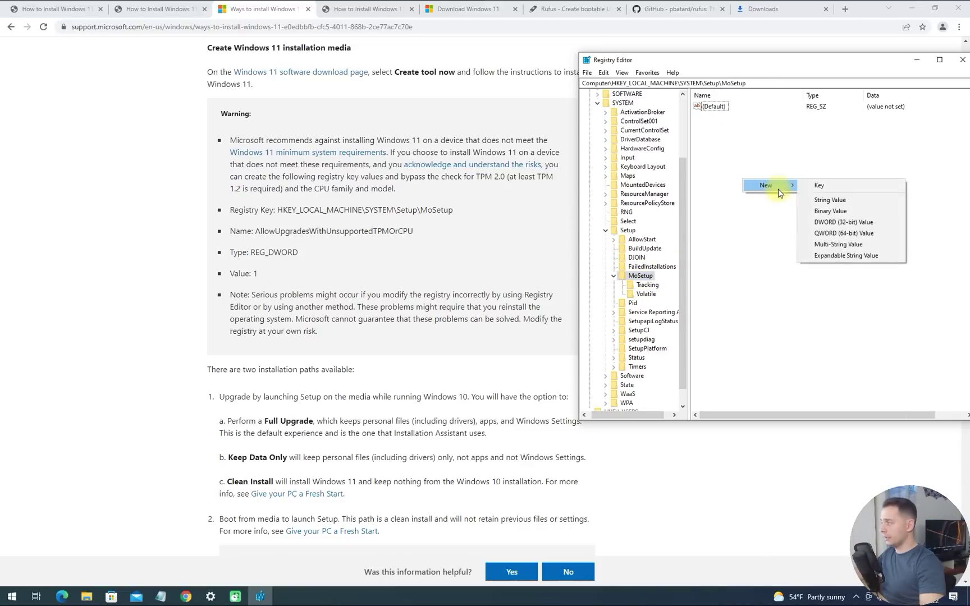
left_click(855, 221)
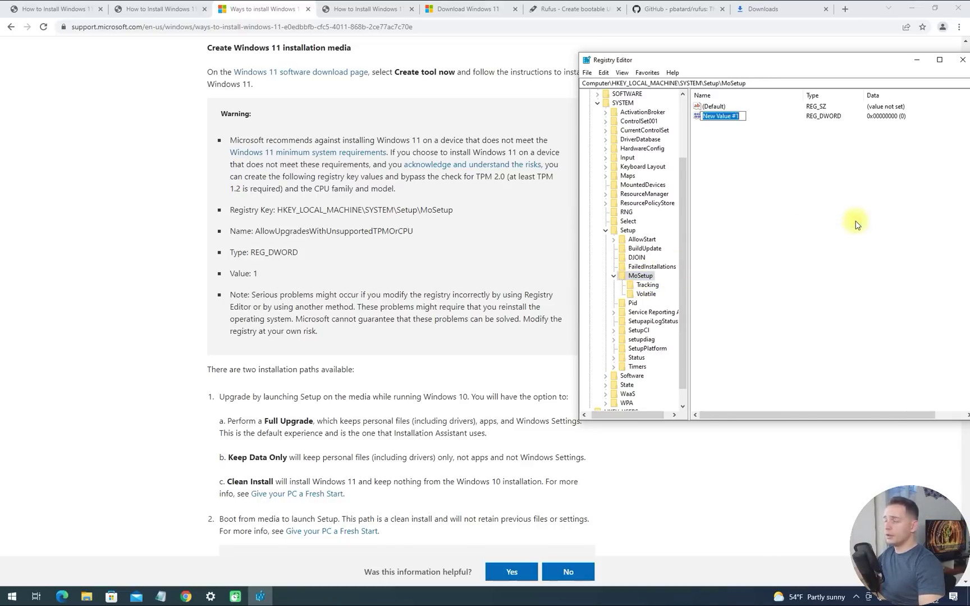
type("AllowUpgradesWithUnsupportedTPMOrCPU")
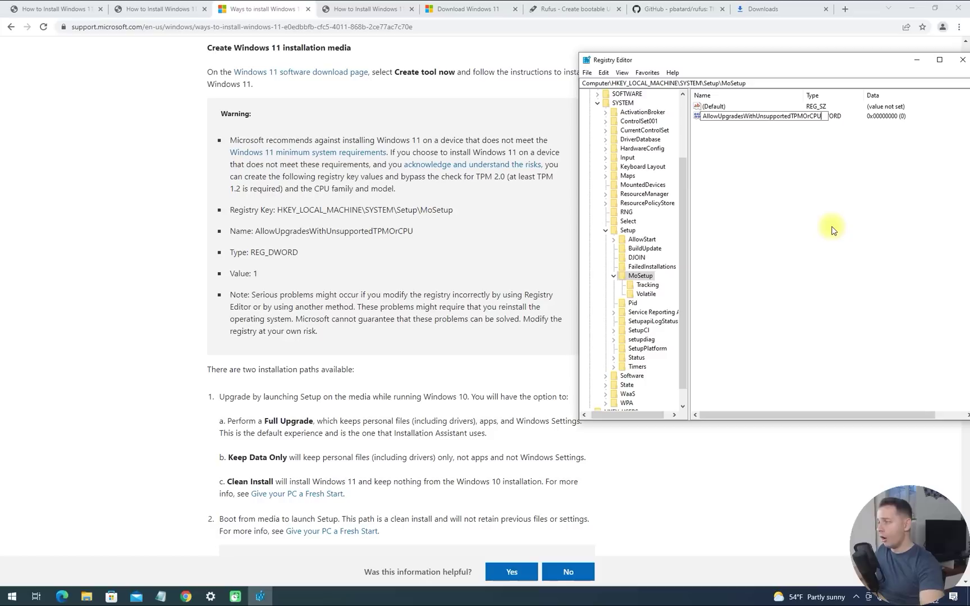
key("Return")
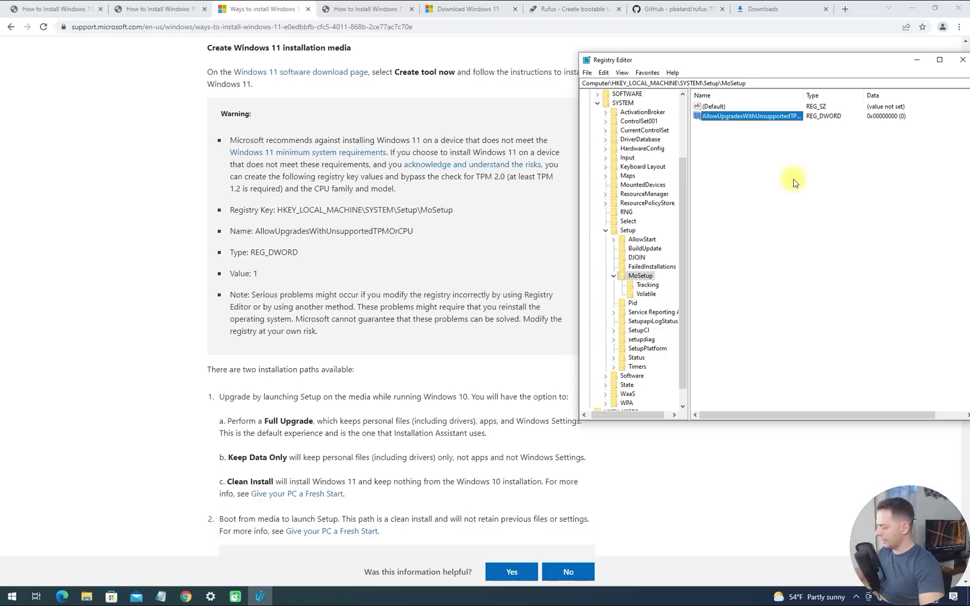
Set the AllowUpgradesWithUnsupportedTPMOrCPU value data to 1 with a hexadecimal base
double_click(763, 116)
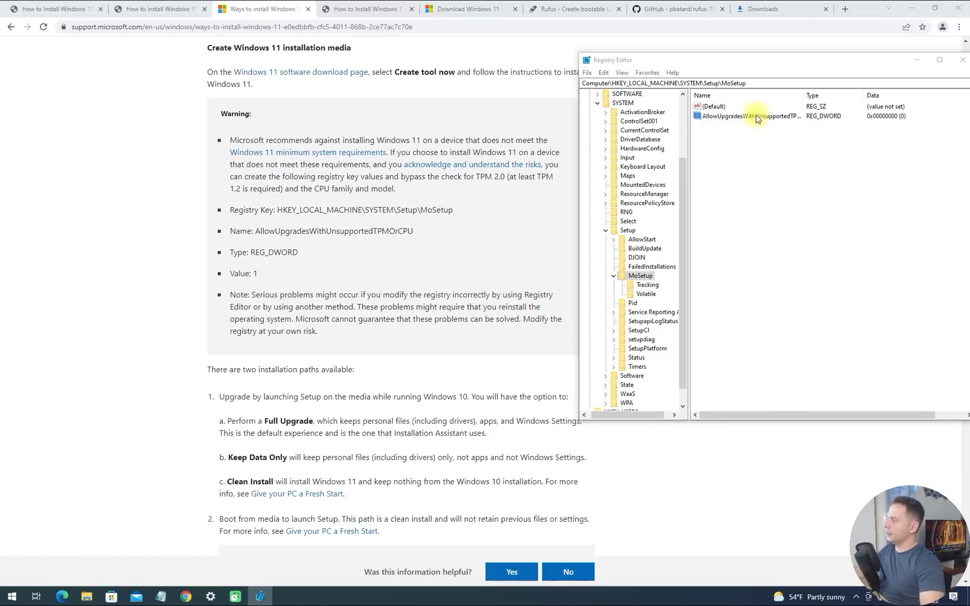
type("1")
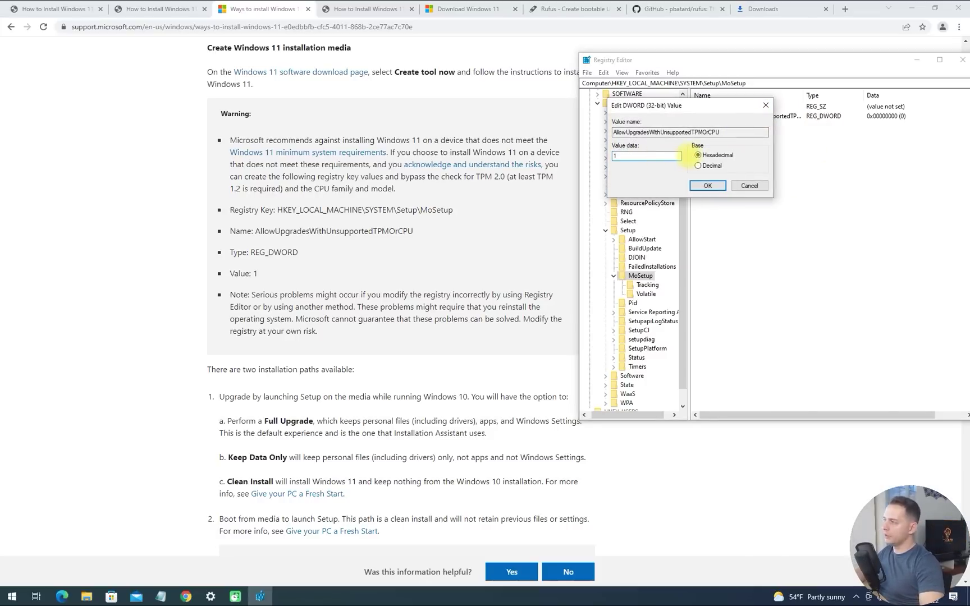
left_click(707, 185)
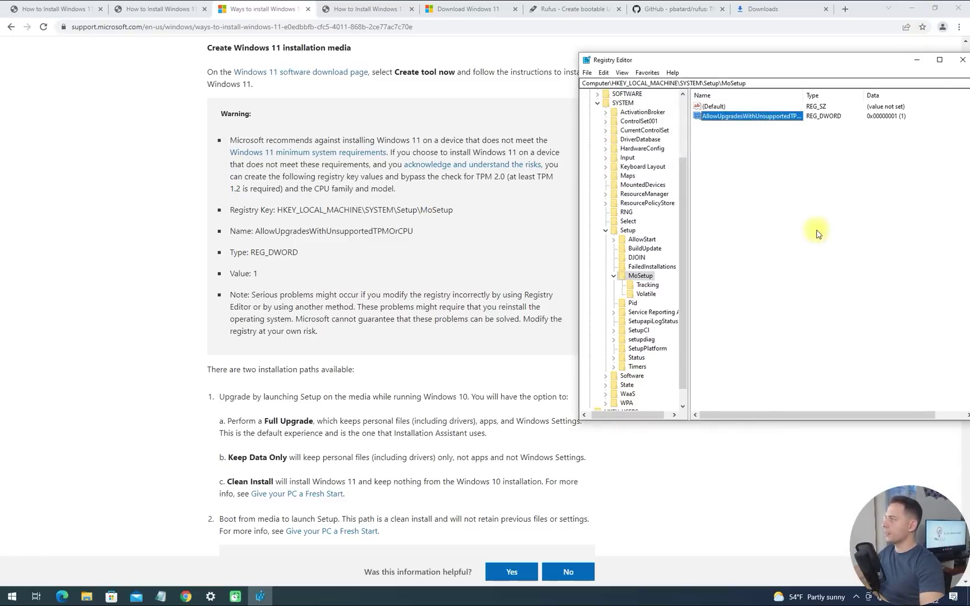
right_click(832, 198)
left_click(723, 188)
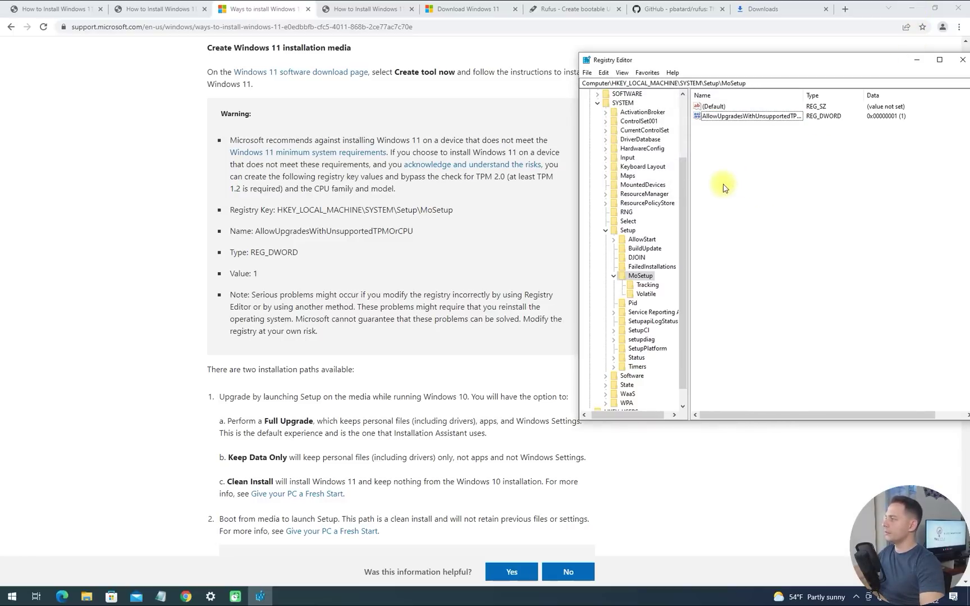
Clear the browser and the old DVD drive window off the desktop and mount the Windows 11 ISO again
left_click(910, 9)
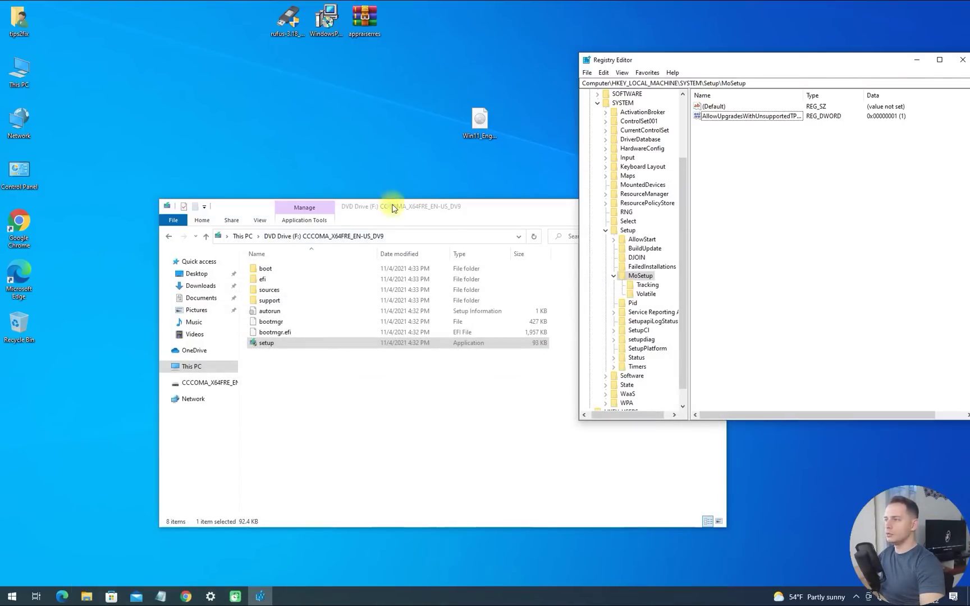
left_click_drag(453, 205, 260, 196)
left_click(522, 196)
left_click(478, 120)
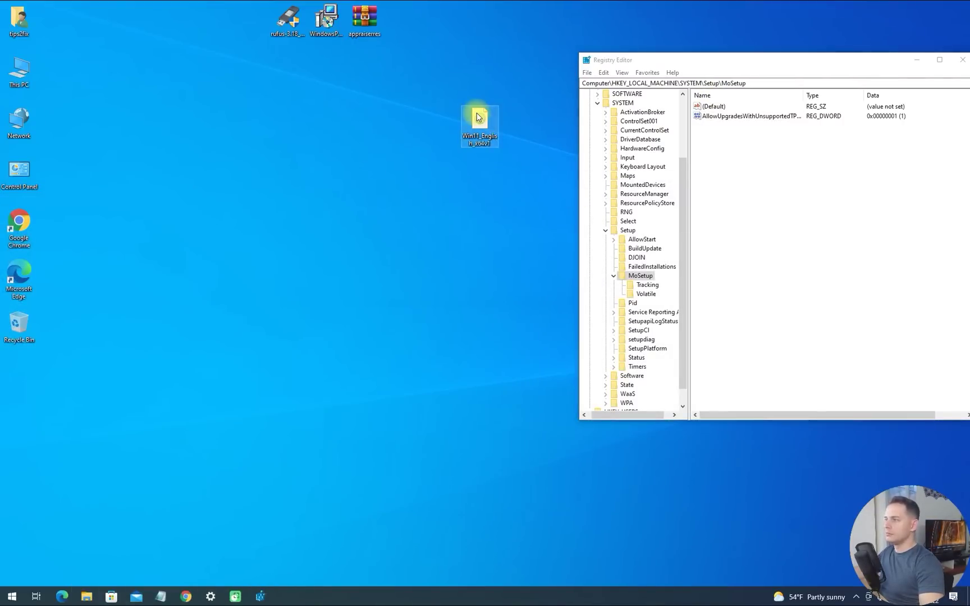
right_click(476, 116)
left_click(508, 122)
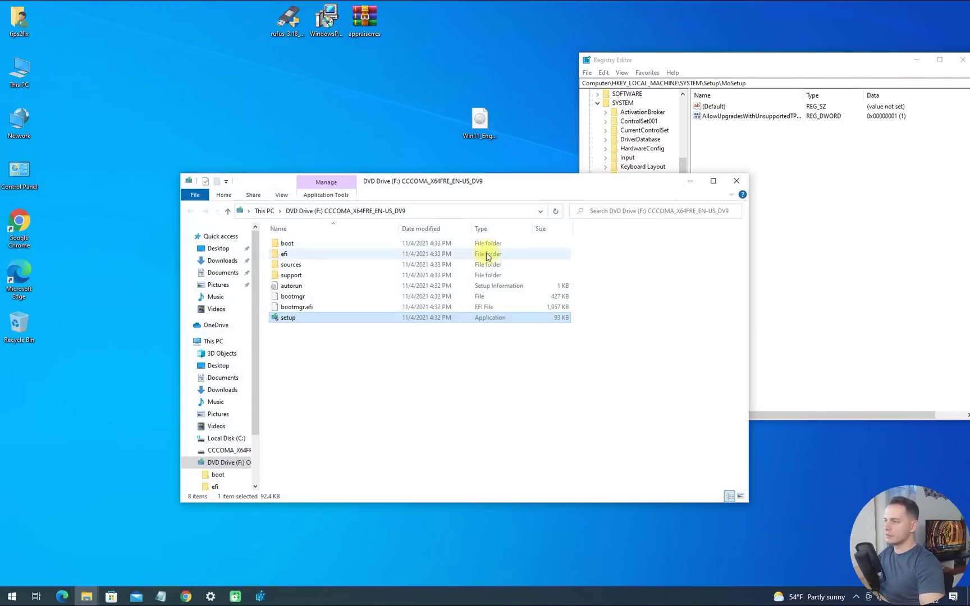
left_click(478, 128)
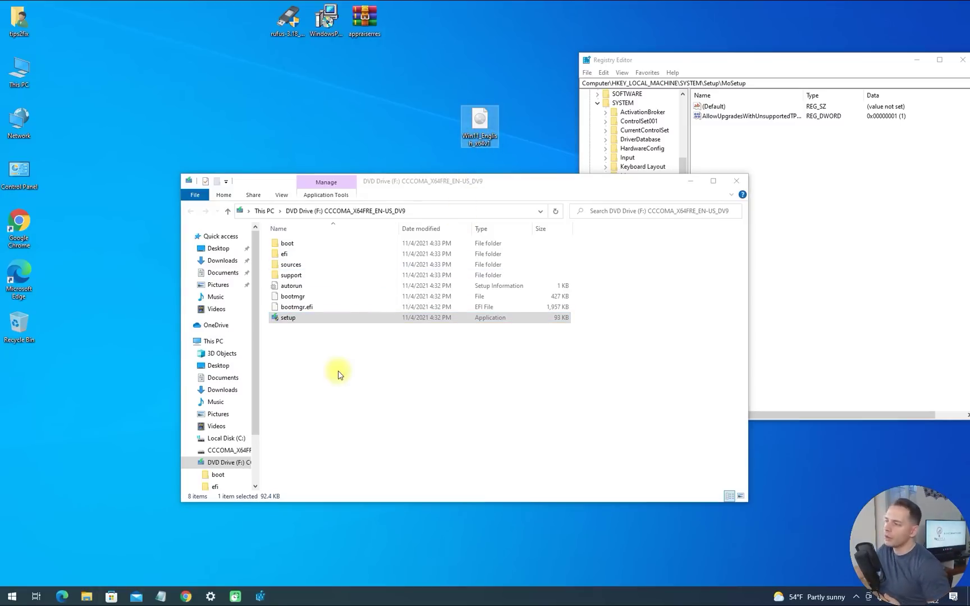
Run setup from the mounted DVD drive (F:), continue past the updates page, and move Setup clear while minimizing the Explorer window
left_click(284, 319)
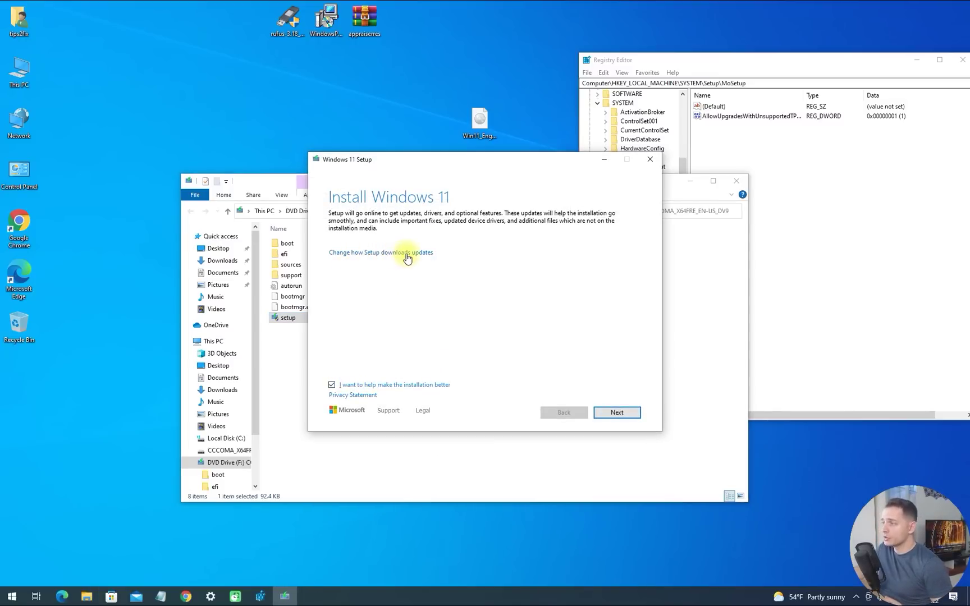
left_click(615, 411)
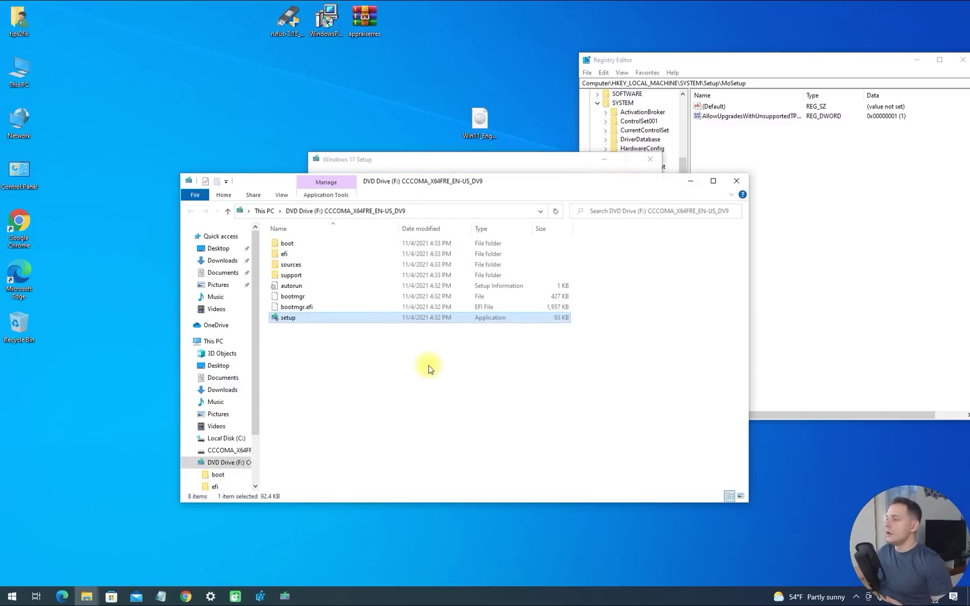
left_click(426, 164)
left_click_drag(425, 166, 263, 121)
left_click(684, 182)
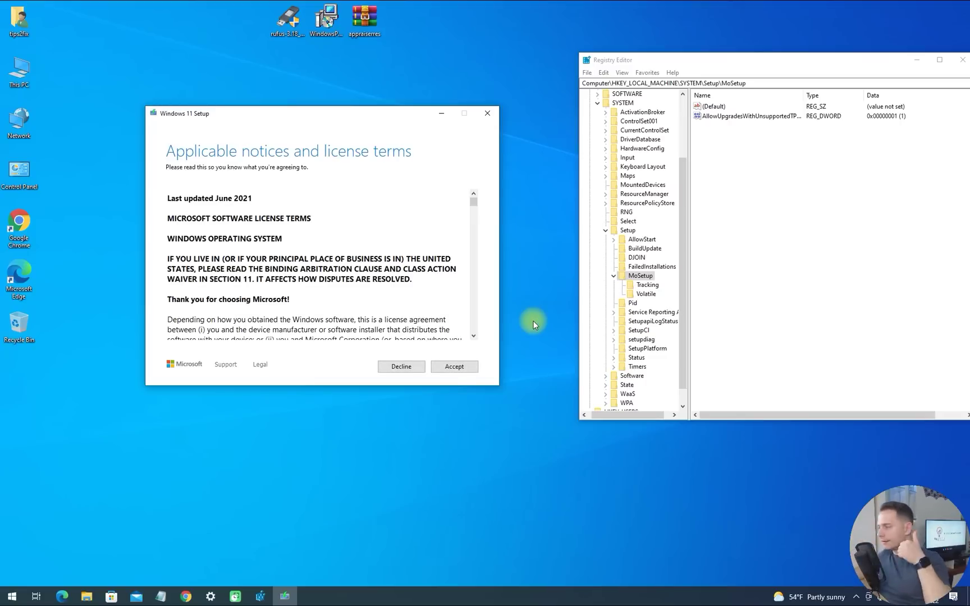
Accept the license terms and the minimum requirements notice, and start installing Windows 11 Pro with personal files and apps kept
left_click_drag(473, 205, 475, 343)
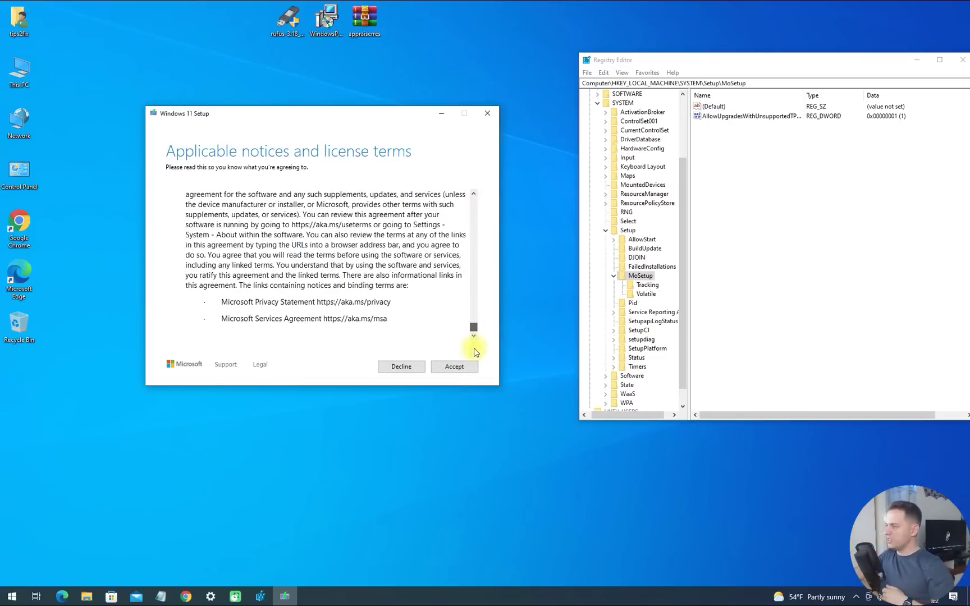
left_click(460, 366)
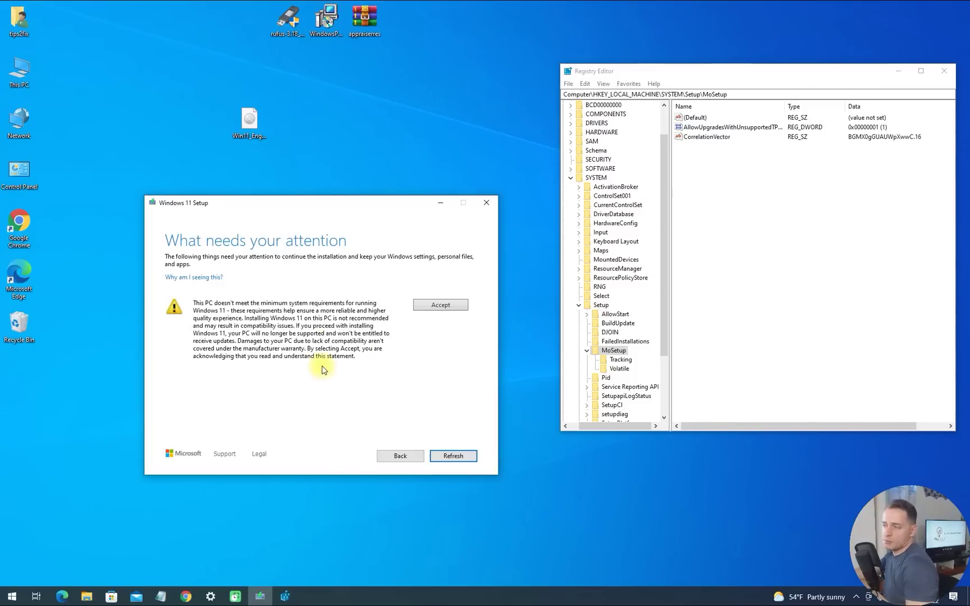
left_click(438, 306)
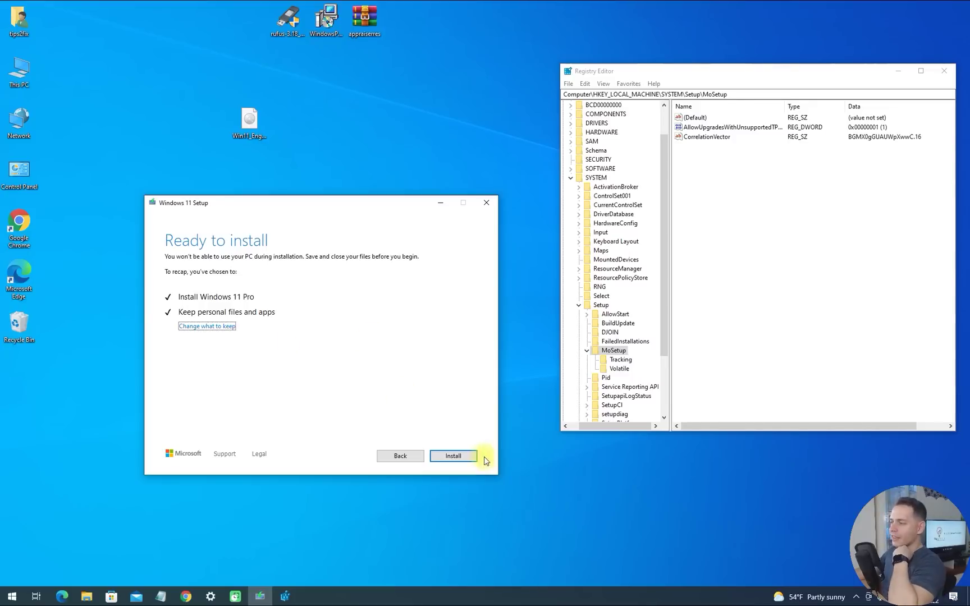
left_click(452, 456)
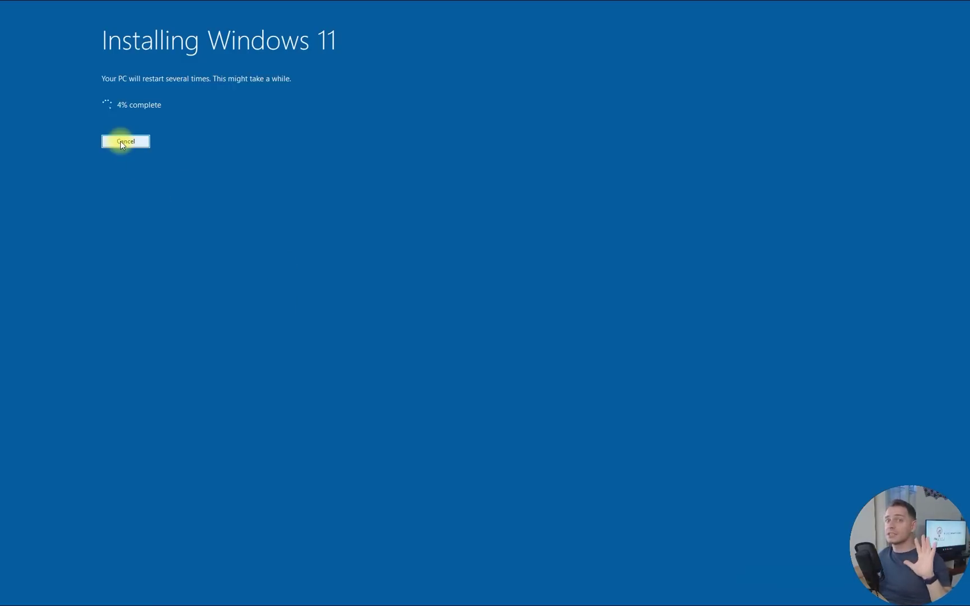
Cancel the running Windows 11 installation and confirm quitting Setup
left_click(121, 141)
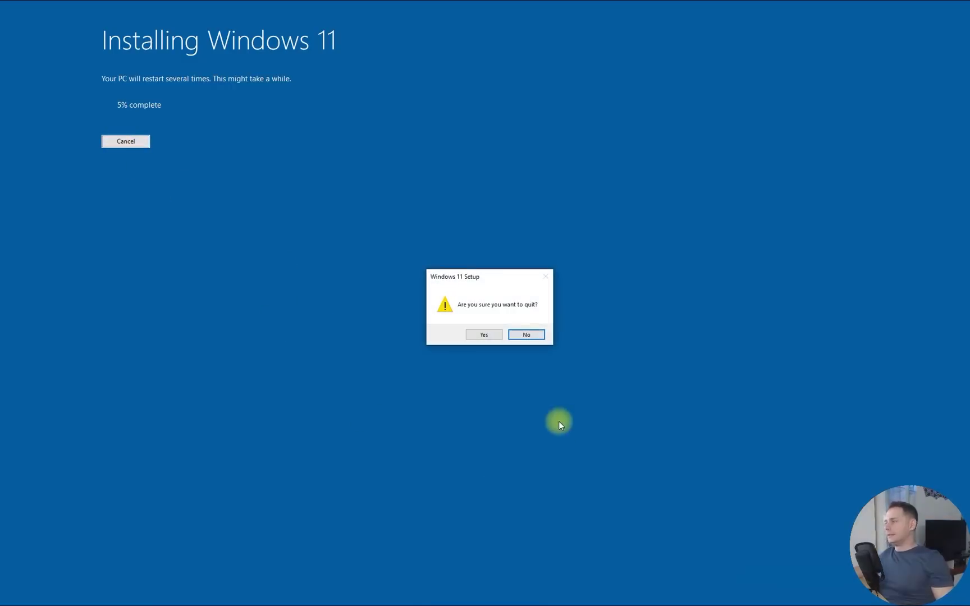
left_click(483, 335)
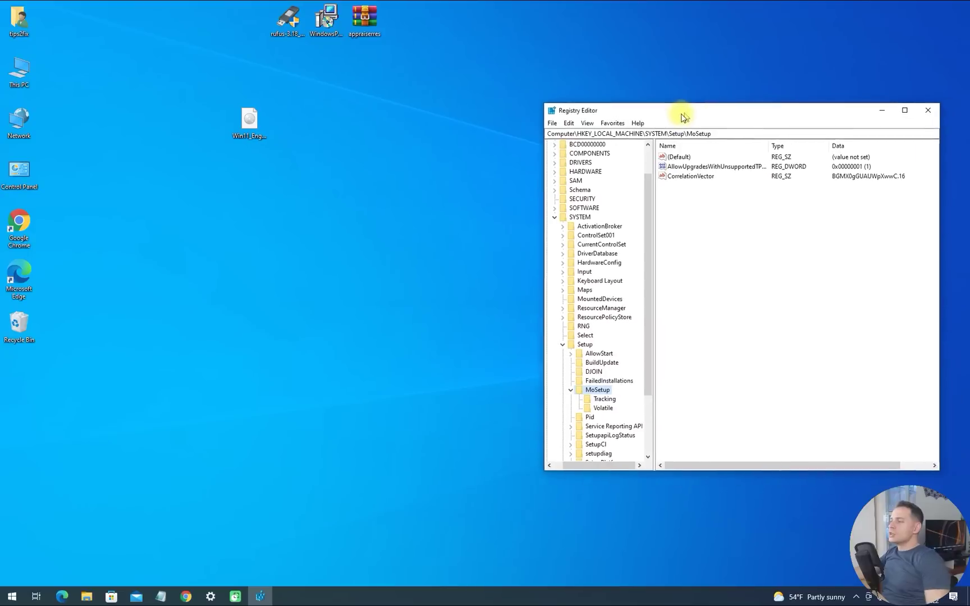
Export the MoSetup registry key to the desktop as AllowUpgradesWithUnsupportedTPMOrCPU, limited to the selected branch
left_click_drag(681, 115, 662, 122)
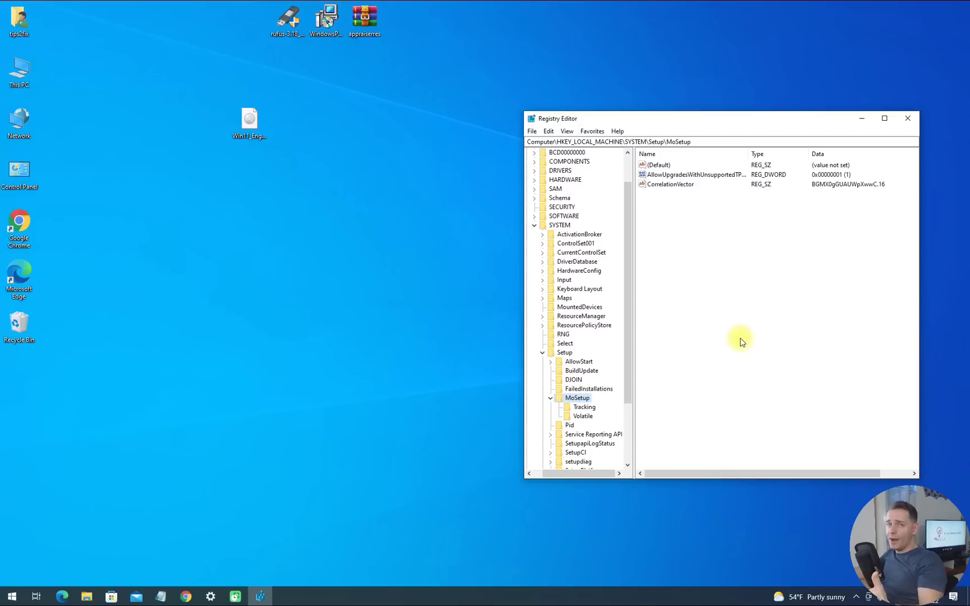
left_click_drag(664, 127, 639, 128)
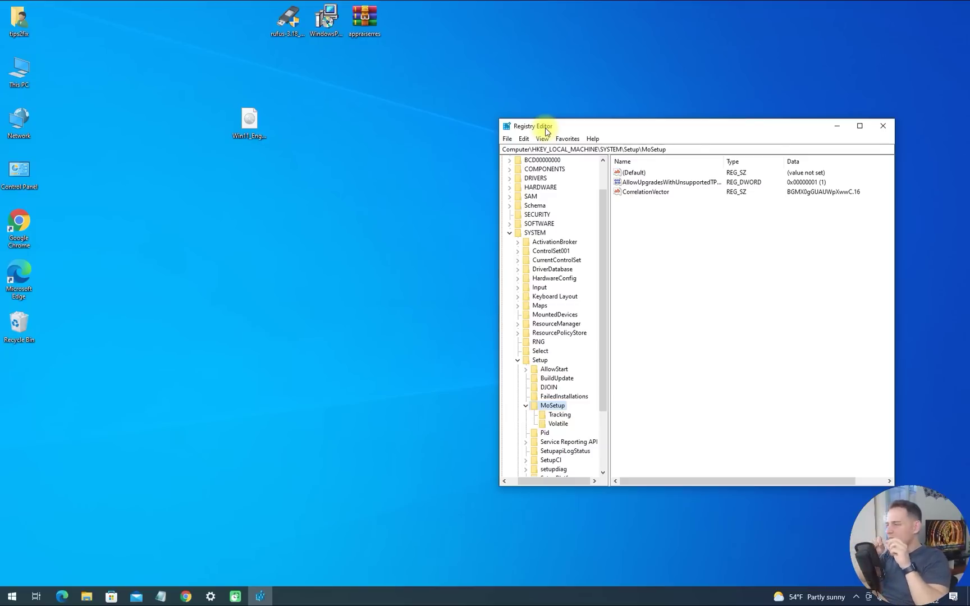
left_click(637, 186)
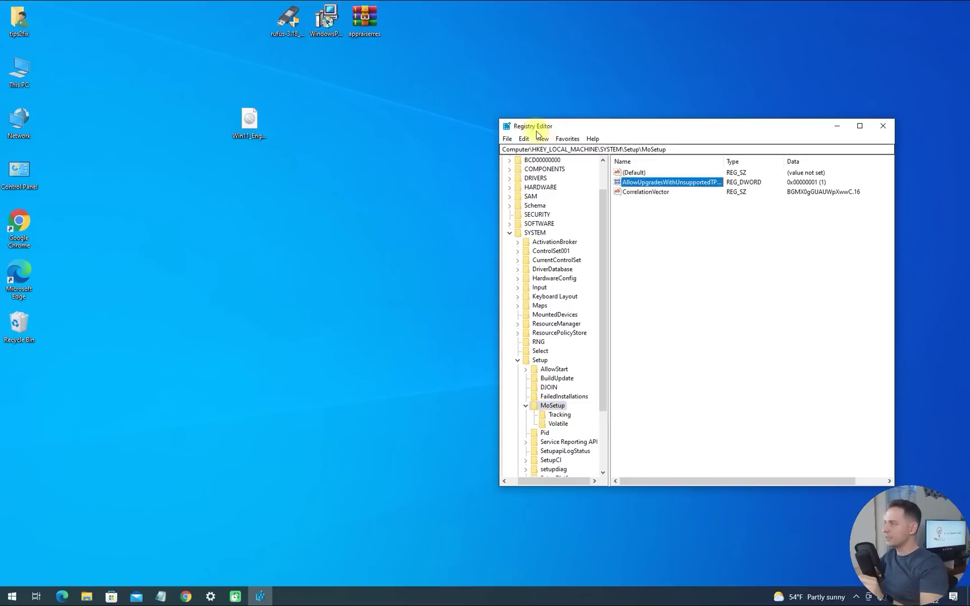
left_click(507, 139)
left_click(533, 162)
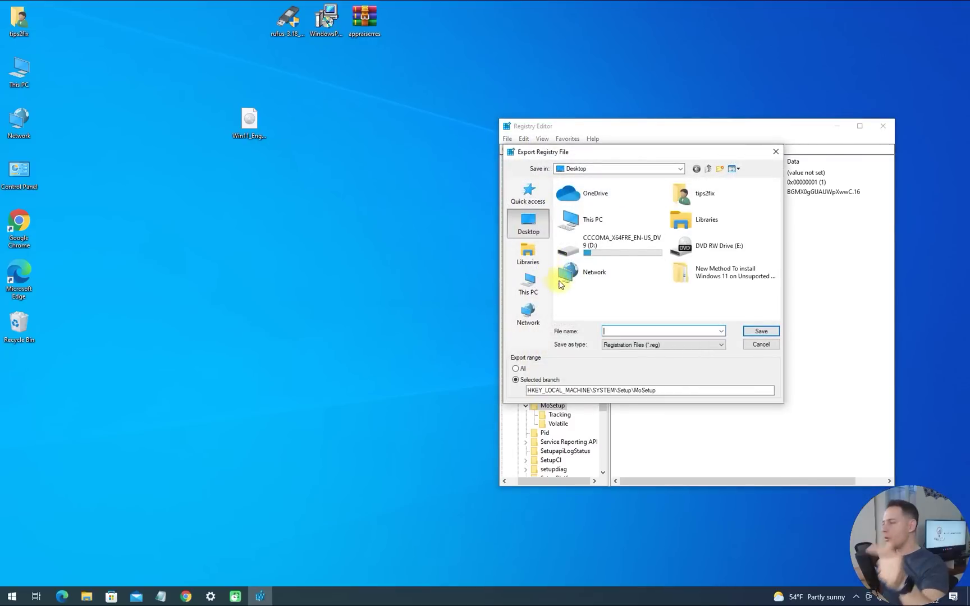
type("AllowUpgradesWithUnsupportedTPMOrCPU")
left_click(761, 333)
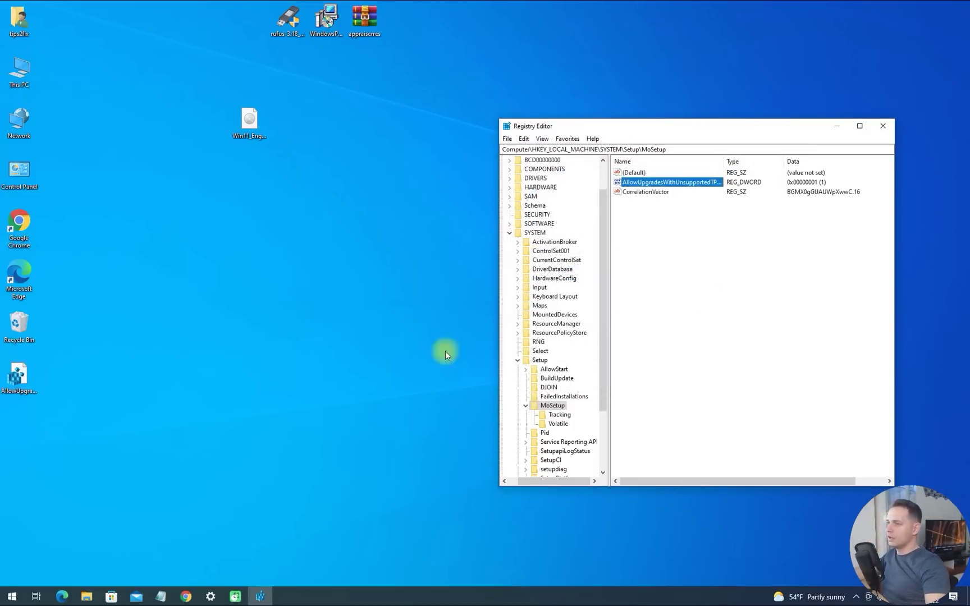
Place the exported registry file on the open desktop beside Registry Editor and delete the AllowUpgradesWithUnsupportedTPMOrCPU value from MoSetup
left_click_drag(19, 377, 389, 193)
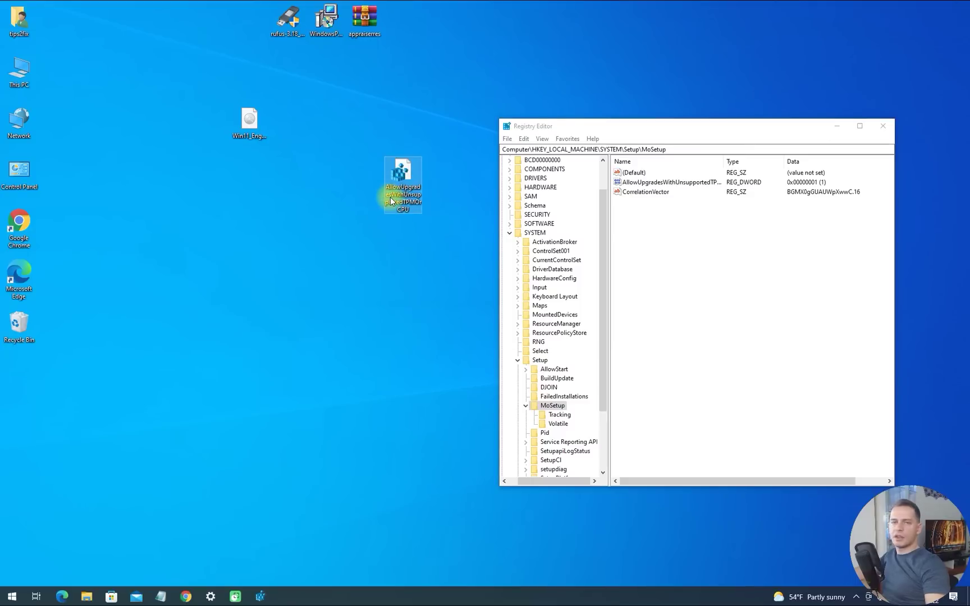
left_click(653, 194)
key("Up")
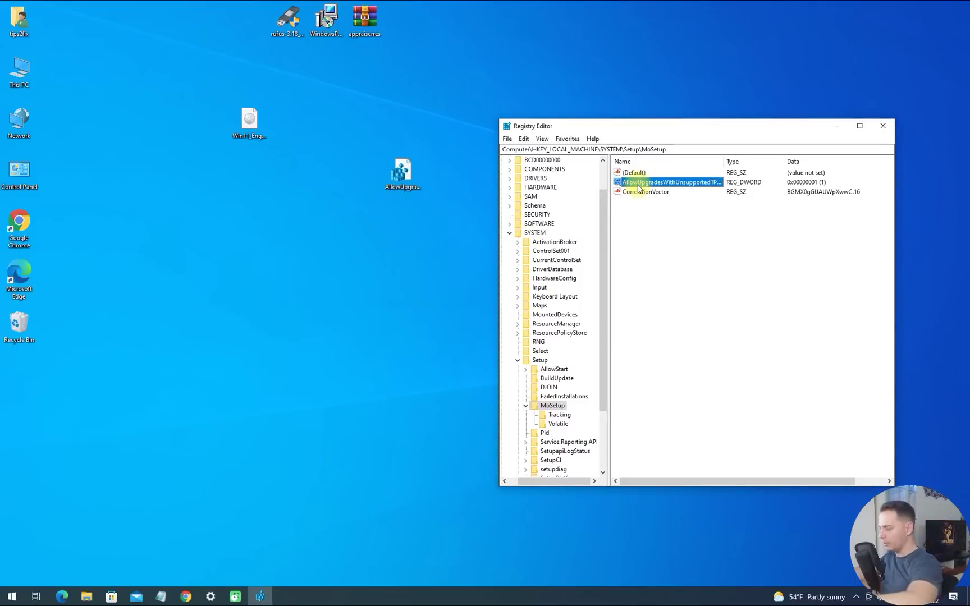
key("Delete")
left_click(559, 298)
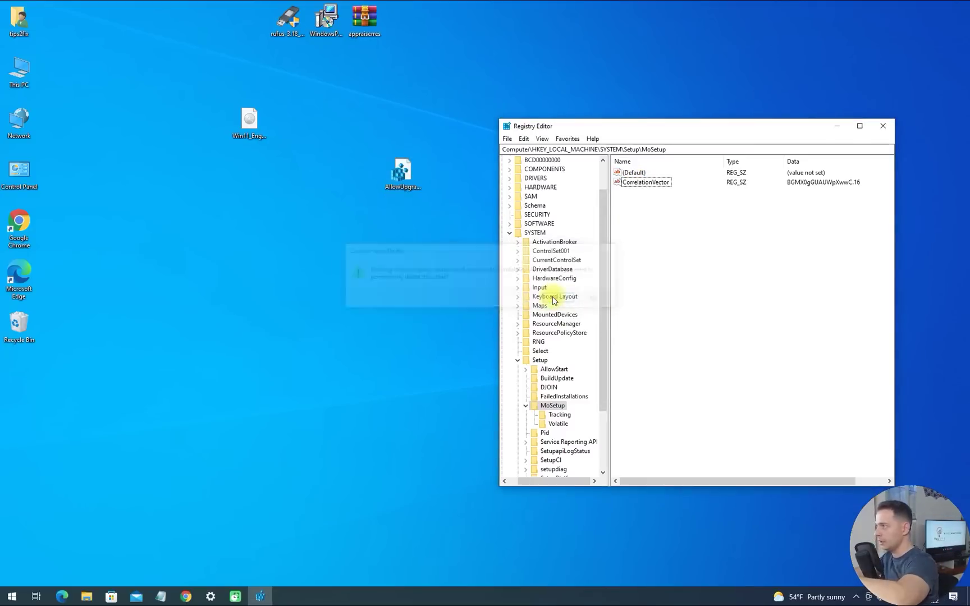
Merge the exported registry file from the desktop into the registry and check the AllowUpgradesWithUnsupportedTPMOrCPU value in MoSetup
left_click_drag(395, 185, 331, 239)
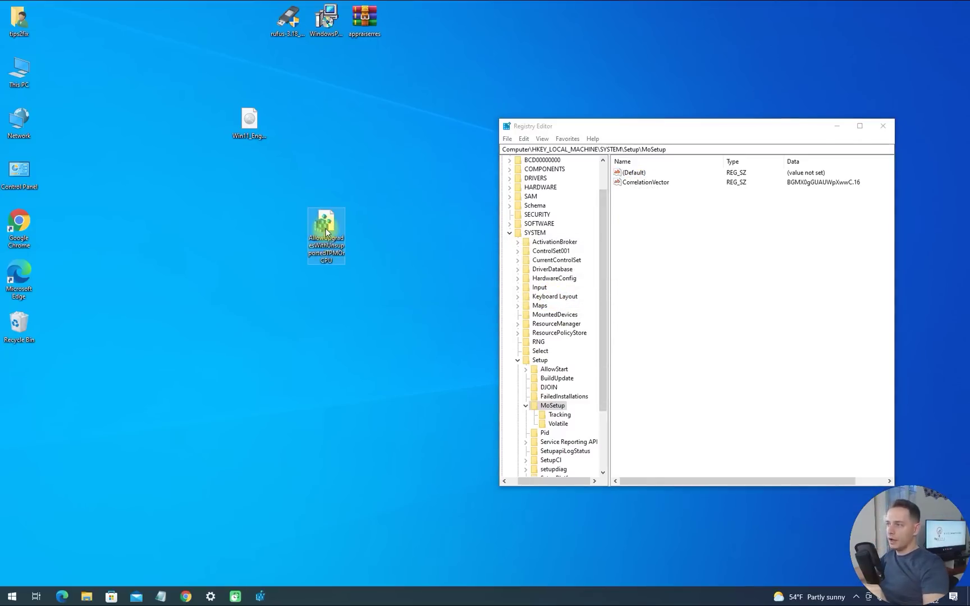
double_click(331, 239)
left_click(563, 313)
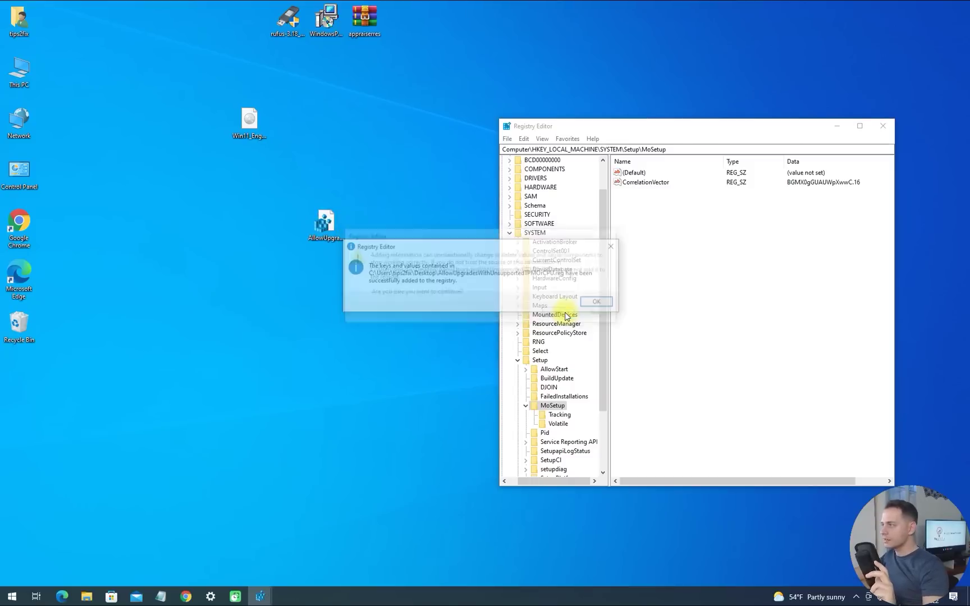
left_click(609, 306)
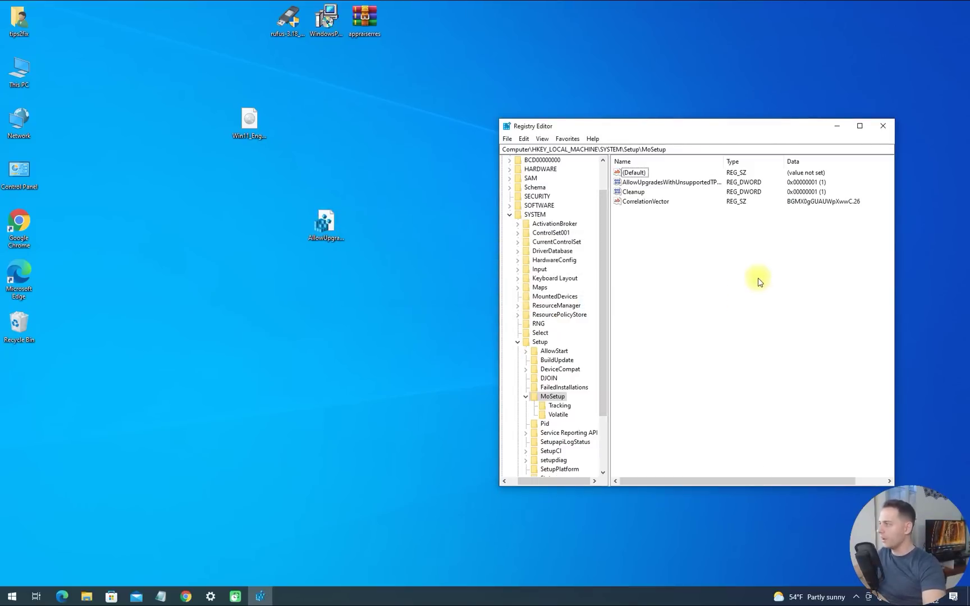
left_click(663, 183)
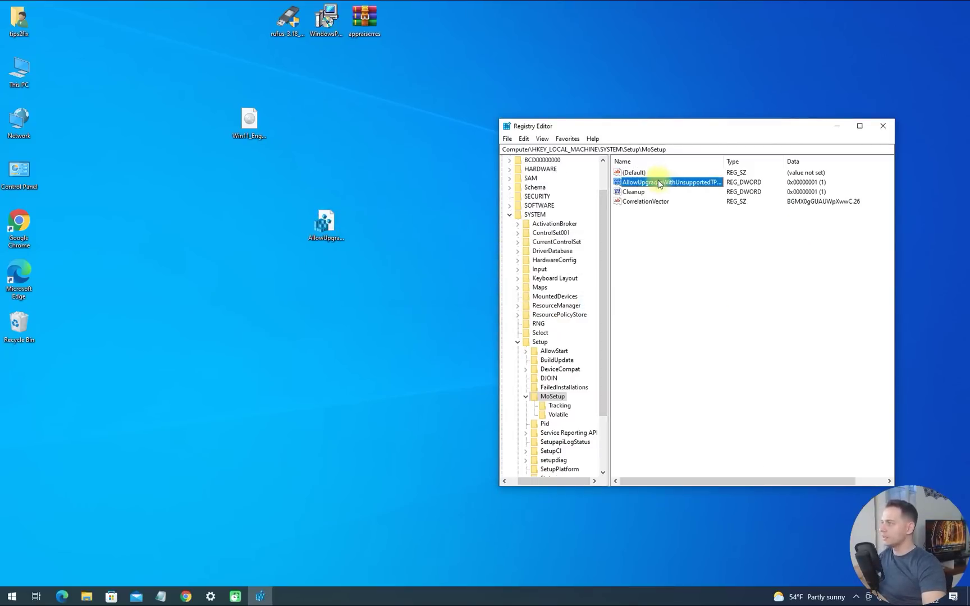
double_click(706, 186)
left_click(675, 252)
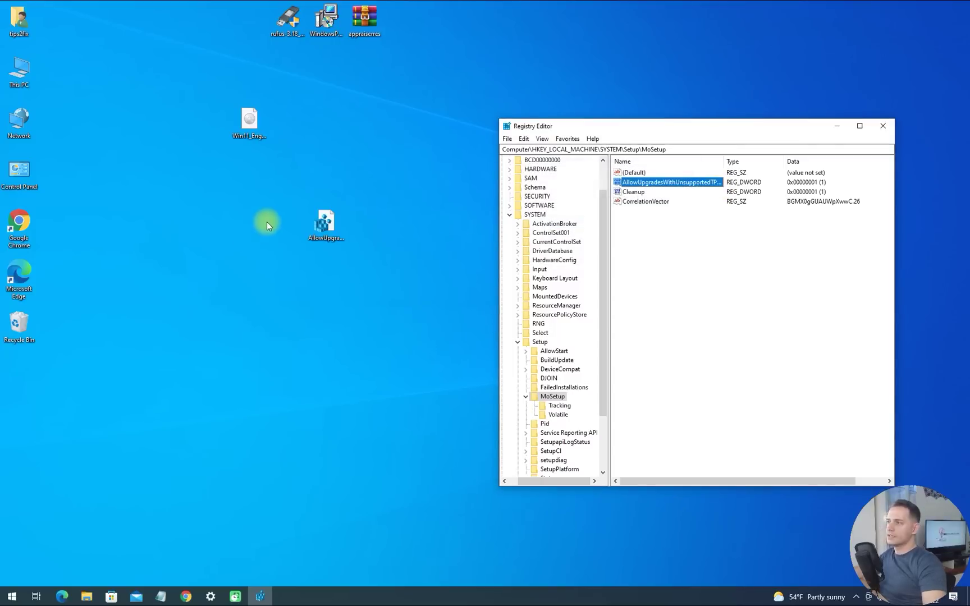
Run setup from the mounted DVD drive (F:) and continue with update downloads set to Not right now
double_click(19, 70)
double_click(129, 389)
double_click(110, 333)
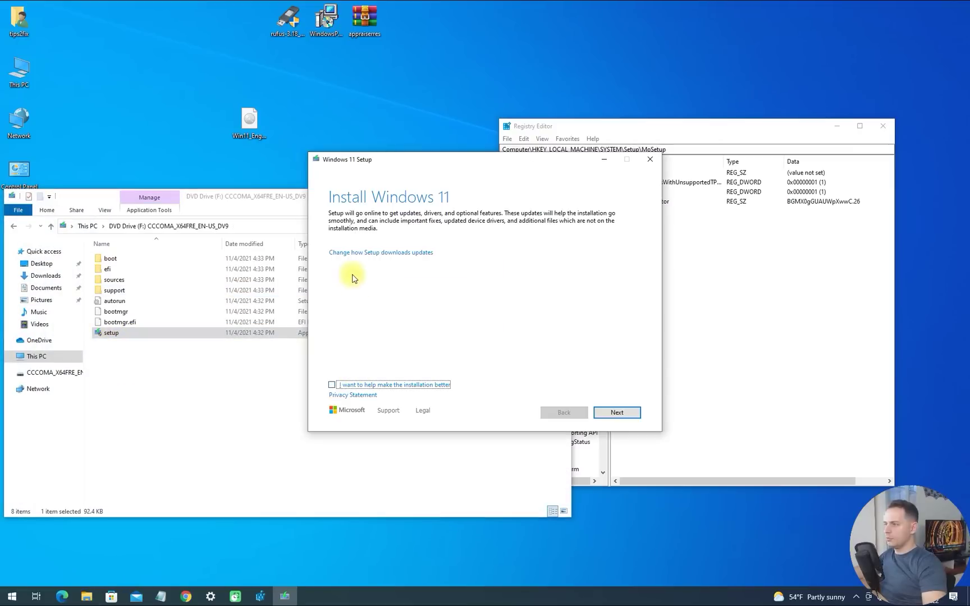
left_click(347, 252)
left_click(332, 270)
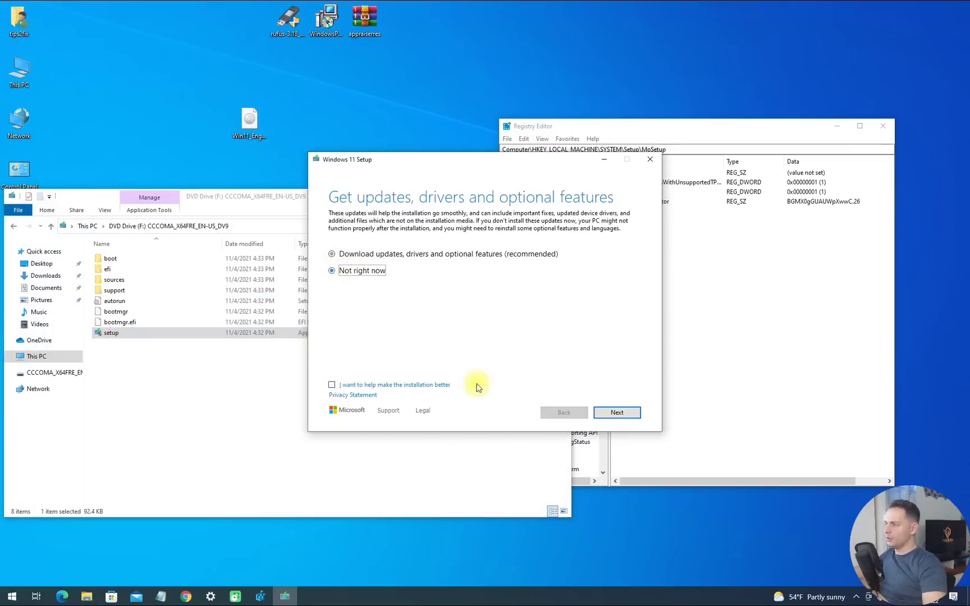
left_click(613, 412)
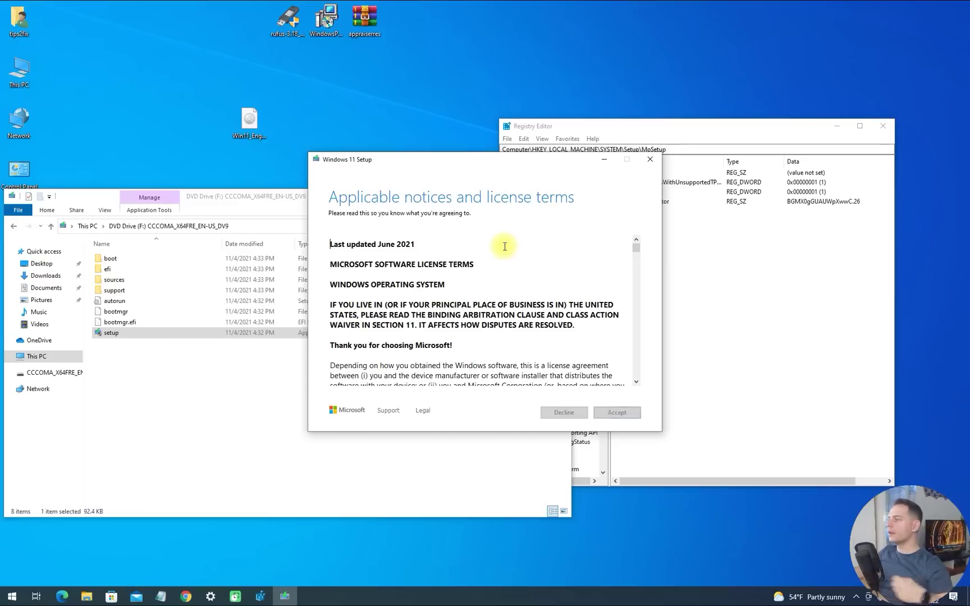
Accept the license terms and the minimum system requirements notice in Windows 11 Setup
left_click(617, 412)
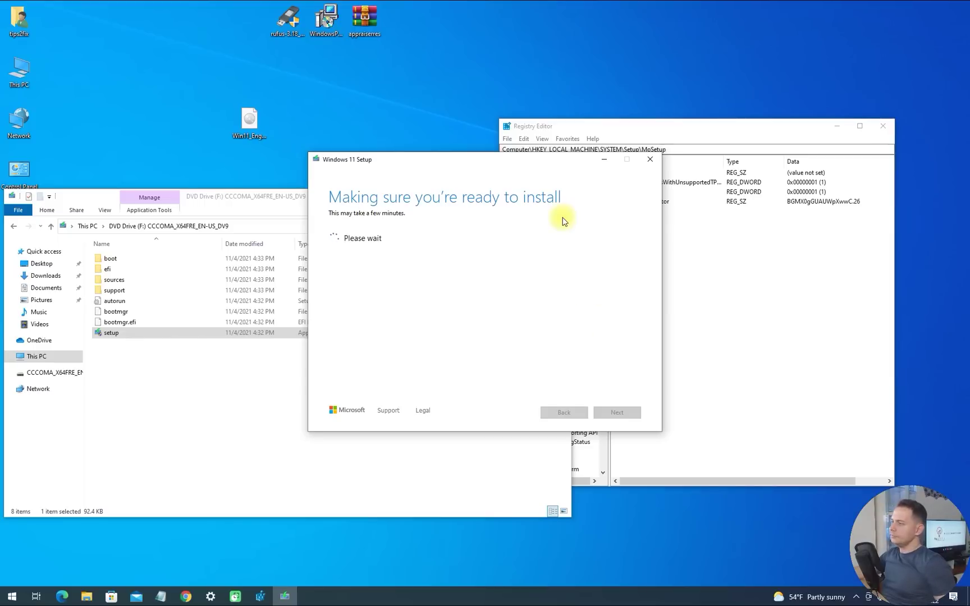
left_click_drag(441, 168, 210, 104)
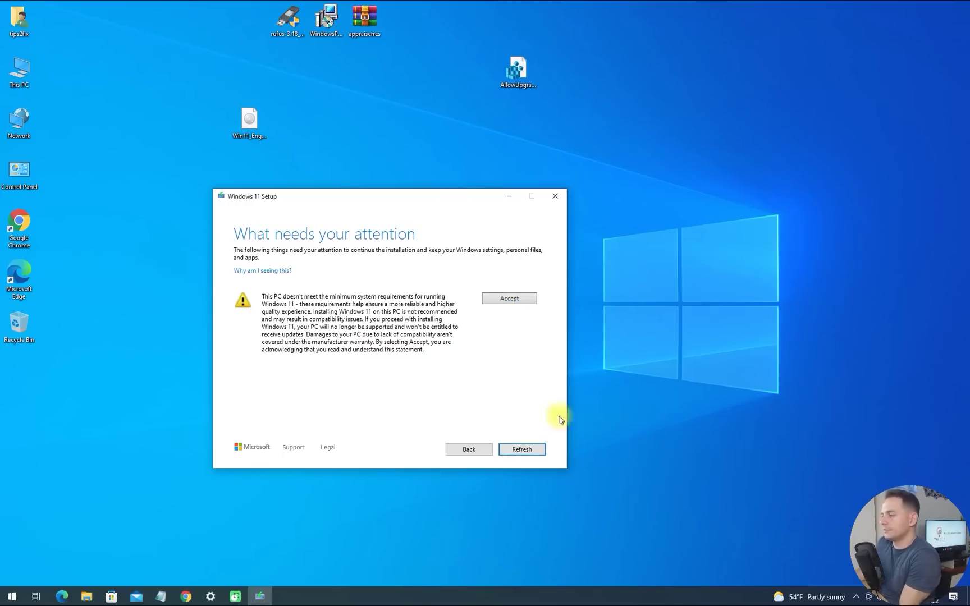
left_click(507, 298)
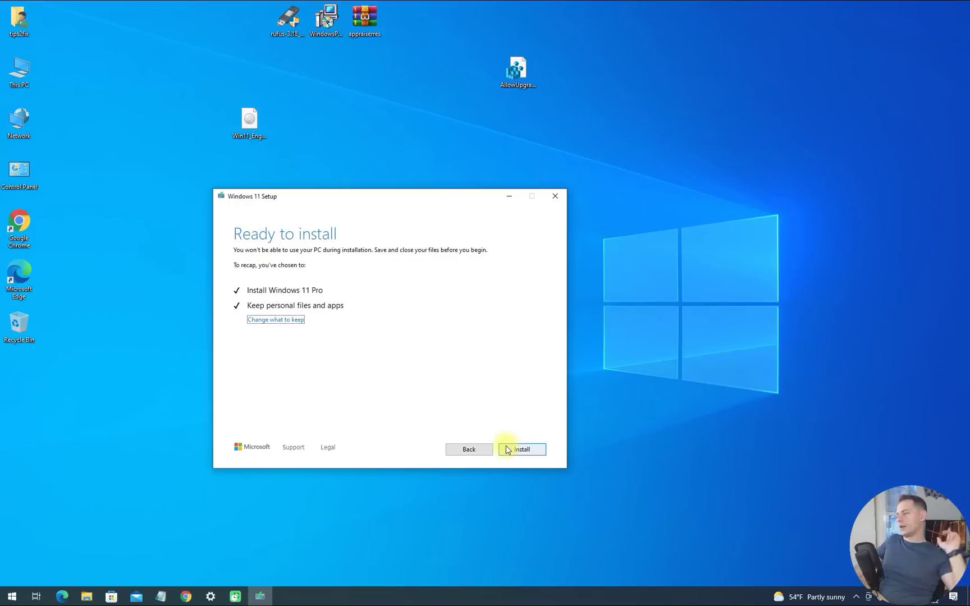
Quit Windows 11 Setup without installing, confirm the cancellation, and refresh the desktop
left_click(561, 195)
left_click(481, 334)
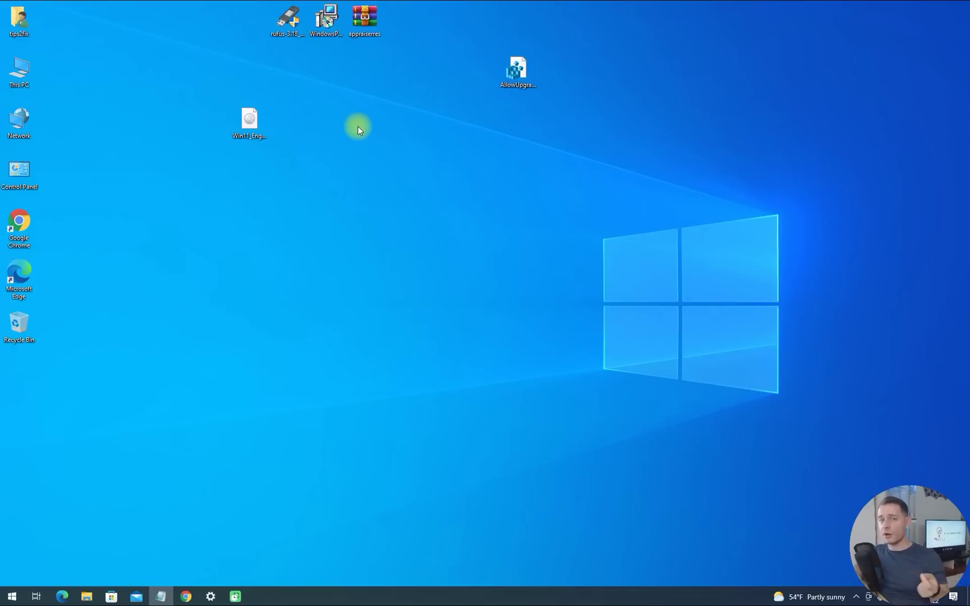
right_click(313, 276)
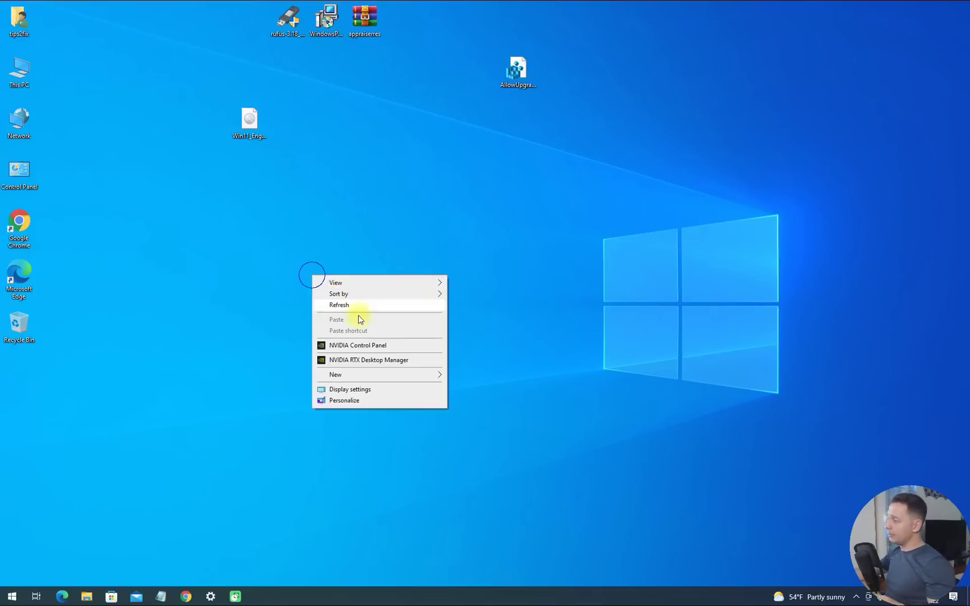
left_click(354, 307)
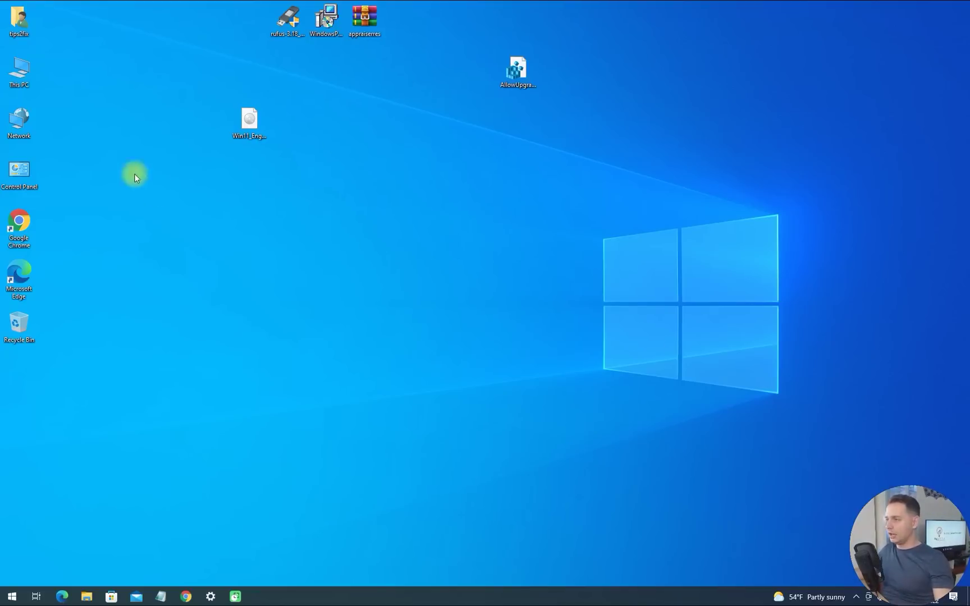
right_click(254, 232)
left_click(290, 261)
Extract appraiserres.dll from the appraiserres archive to the desktop and move the archive beside the exported registry file
left_click(249, 123)
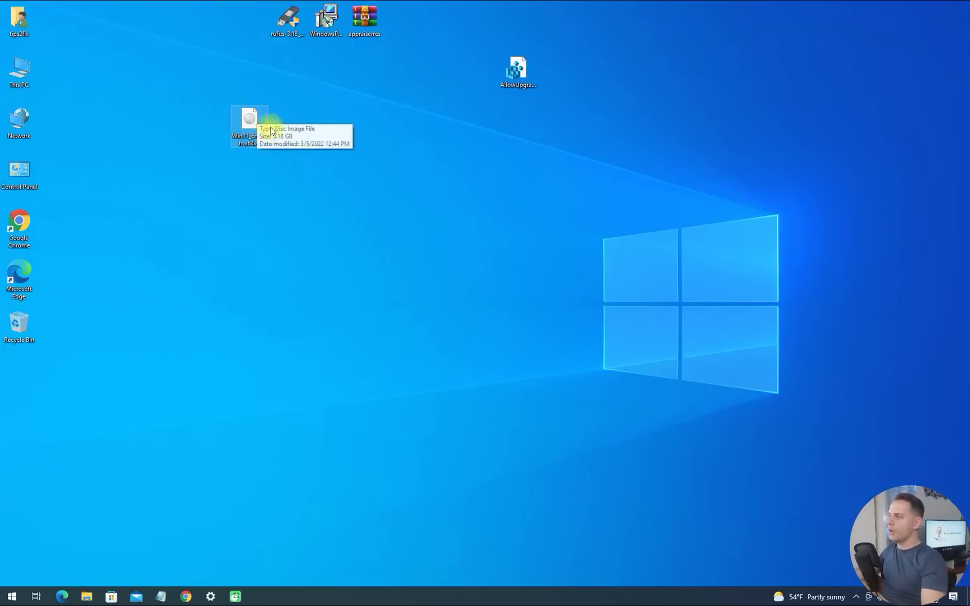
left_click_drag(359, 26, 362, 84)
left_click(399, 111)
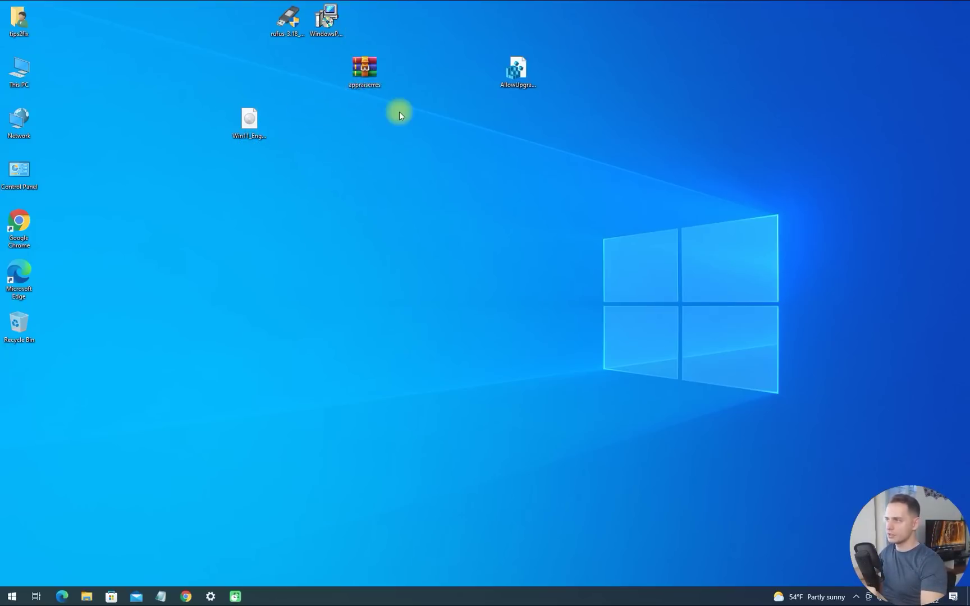
double_click(364, 69)
left_click_drag(275, 67, 626, 65)
left_click_drag(493, 160, 372, 121)
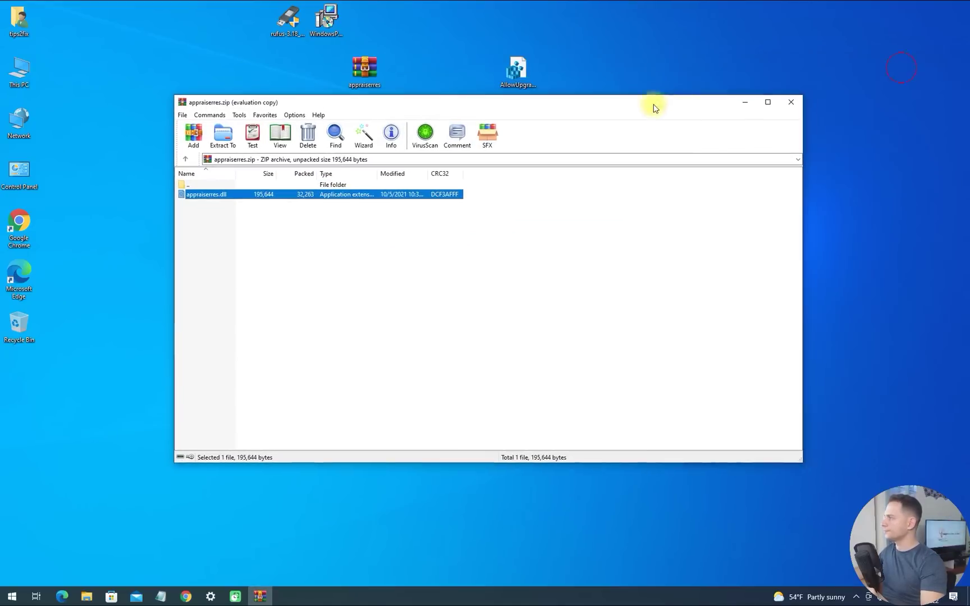
left_click(796, 100)
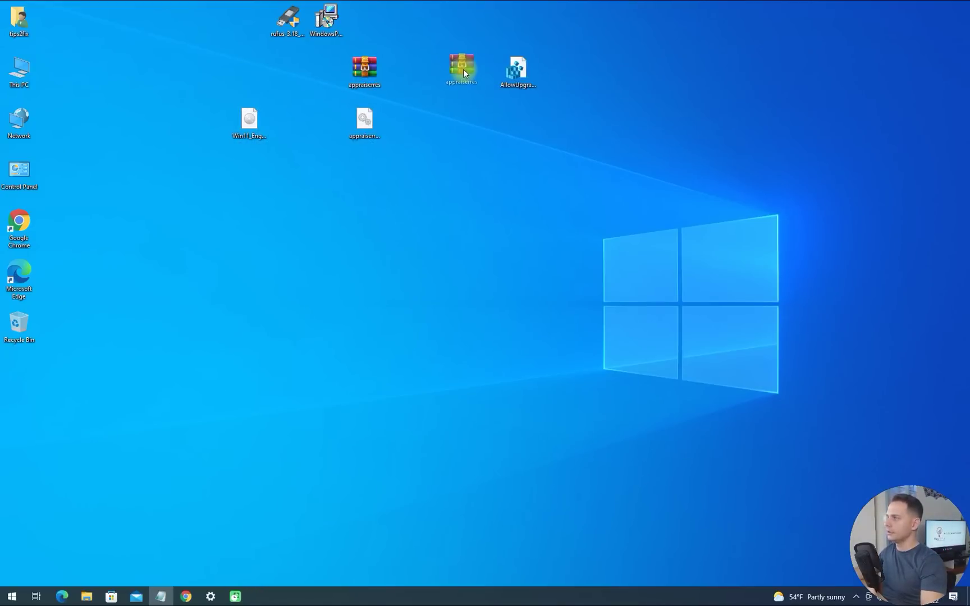
left_click_drag(463, 69, 464, 70)
Extract the Windows 11 ISO into a Win11_English_x64v1 folder and place that folder below the ISO on the desktop
right_click(247, 122)
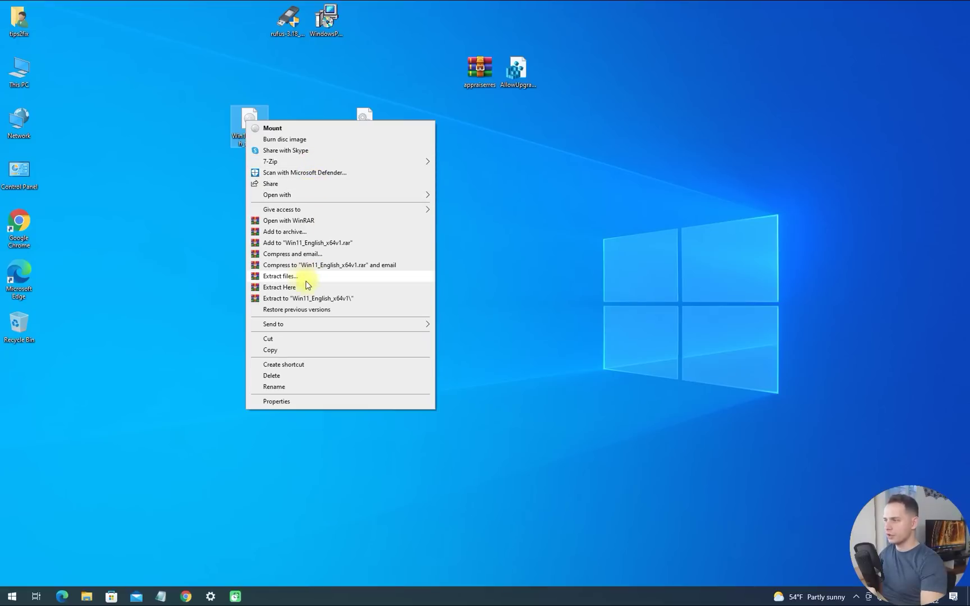
left_click(353, 298)
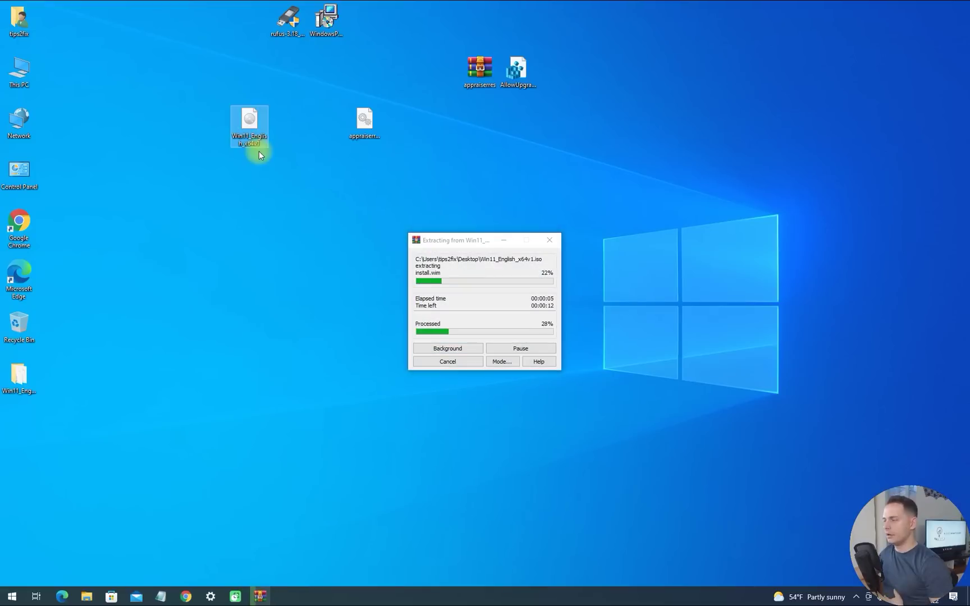
left_click_drag(18, 376, 249, 178)
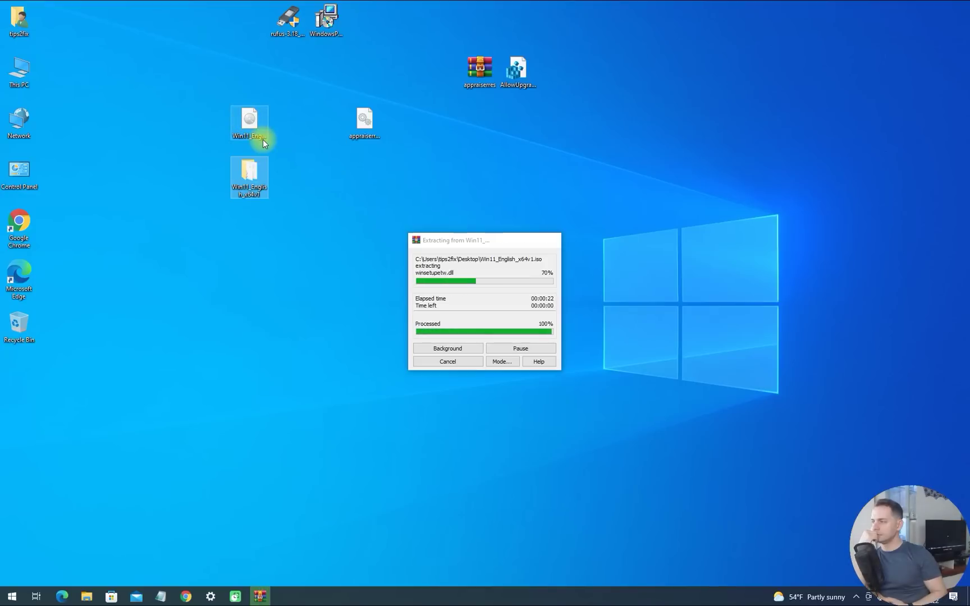
left_click(275, 332)
Copy appraiserres.dll from the desktop into the sources folder of Win11_English_x64v1, replacing the existing file
left_click(363, 128)
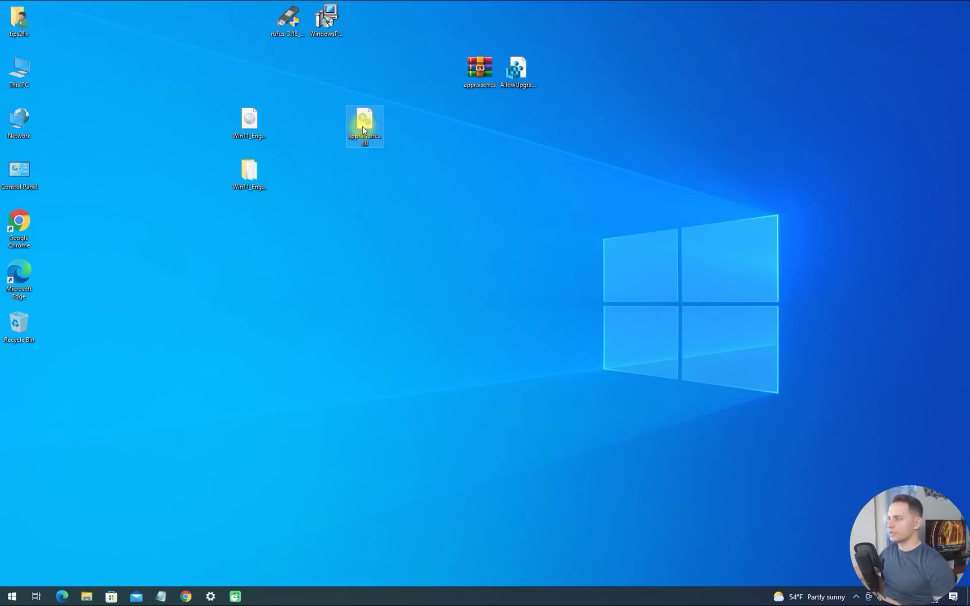
right_click(363, 128)
left_click(388, 289)
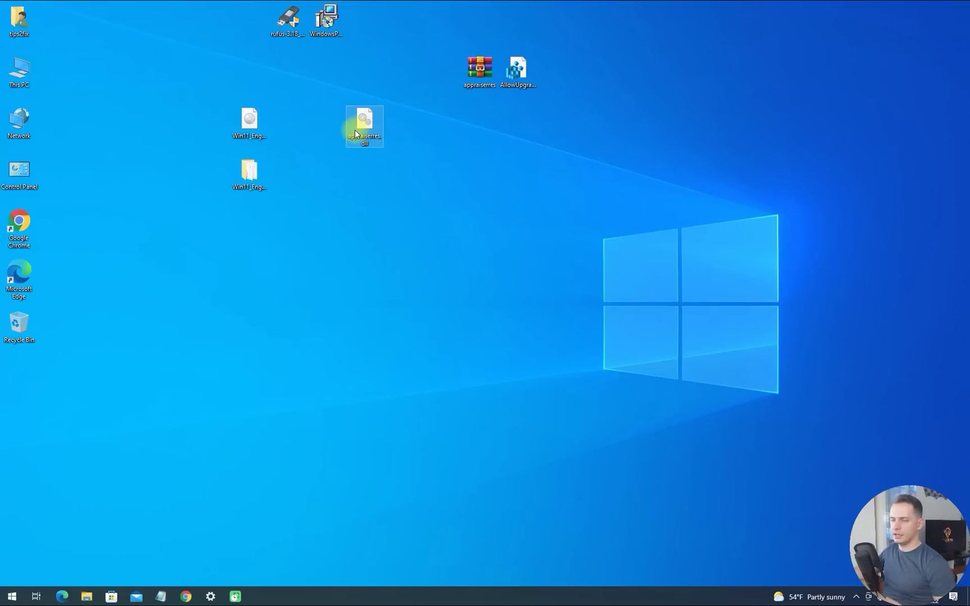
double_click(249, 171)
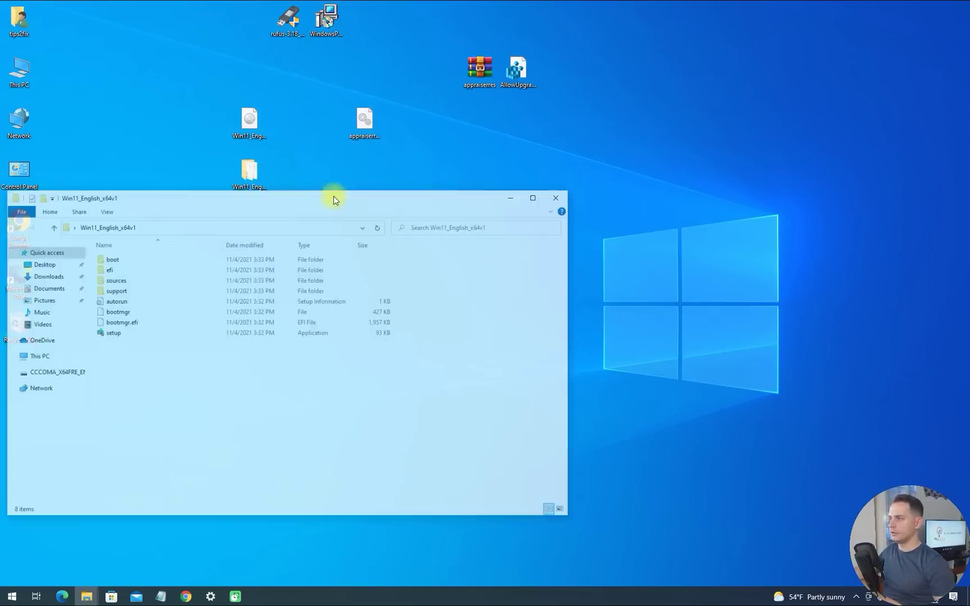
left_click_drag(326, 199, 473, 231)
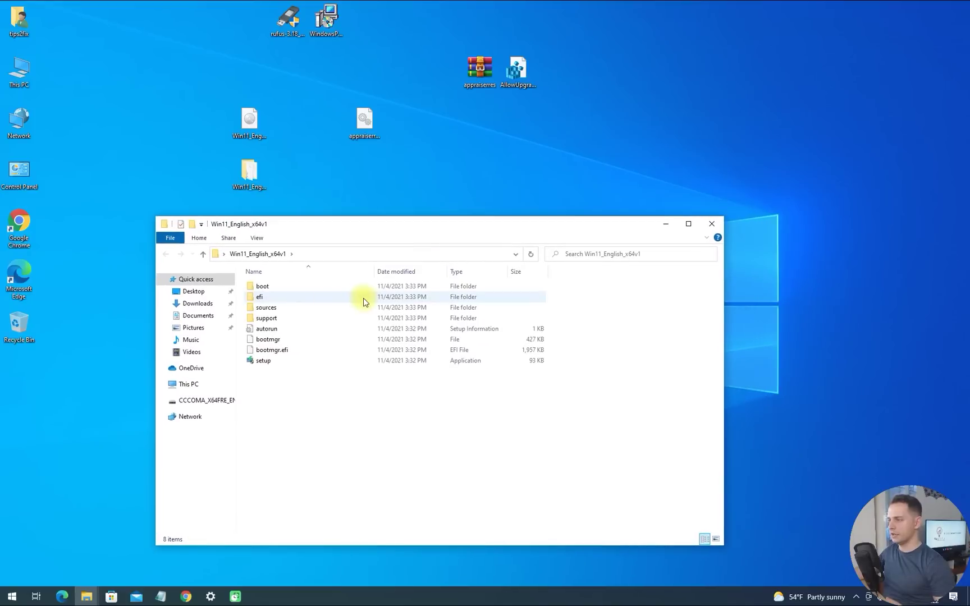
left_click(249, 175)
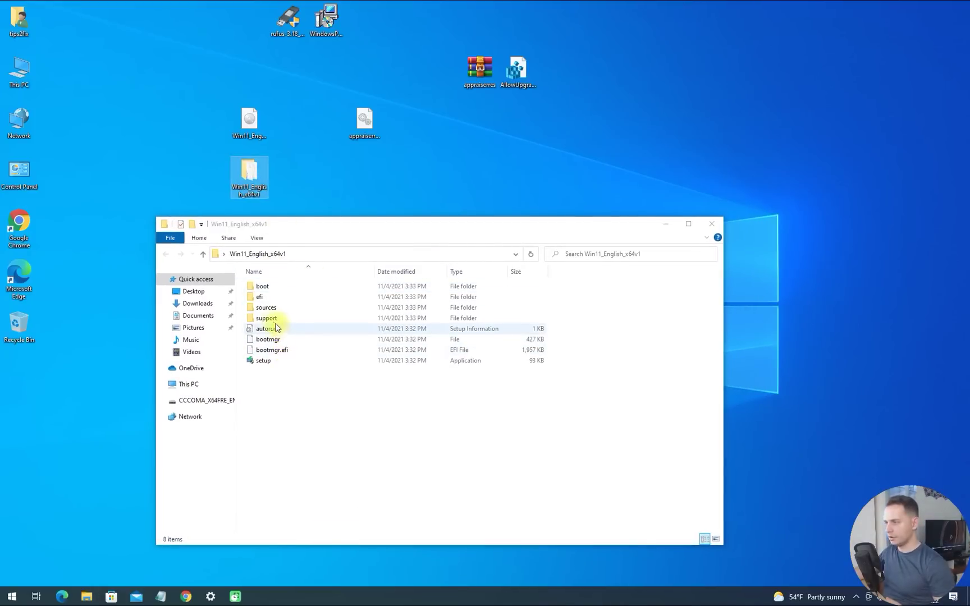
double_click(265, 307)
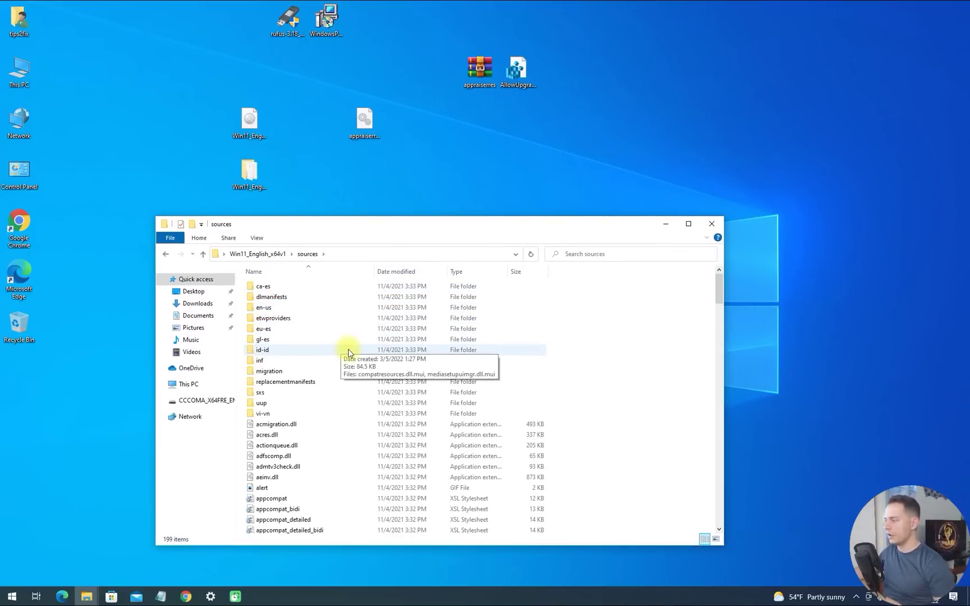
scroll(599, 346, "down", 6)
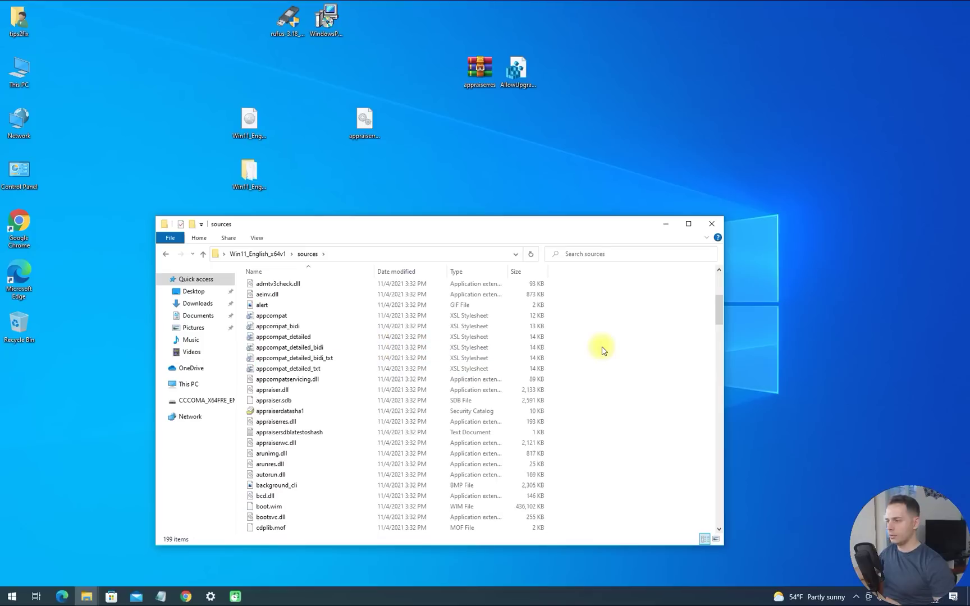
right_click(622, 309)
left_click(647, 379)
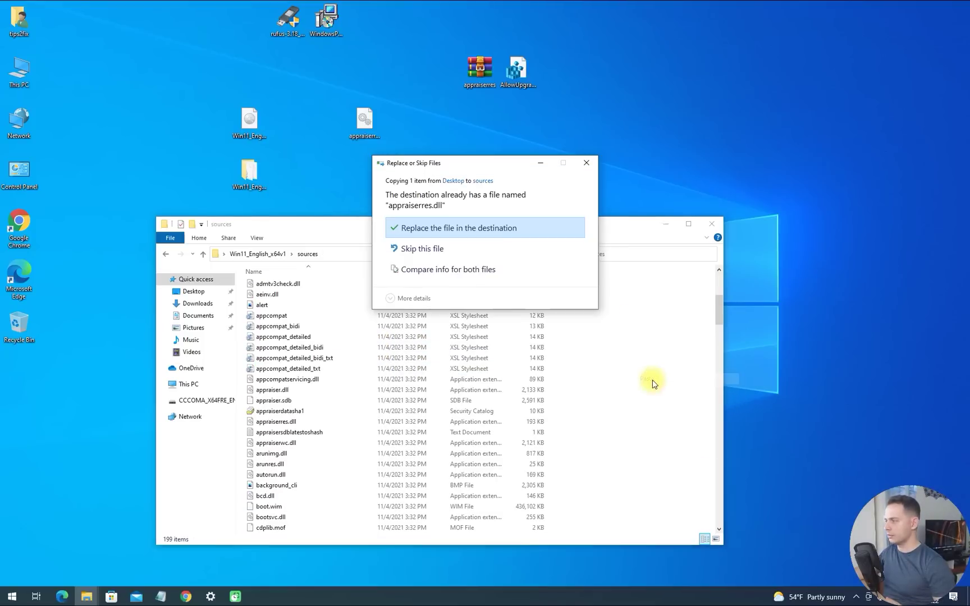
left_click(422, 229)
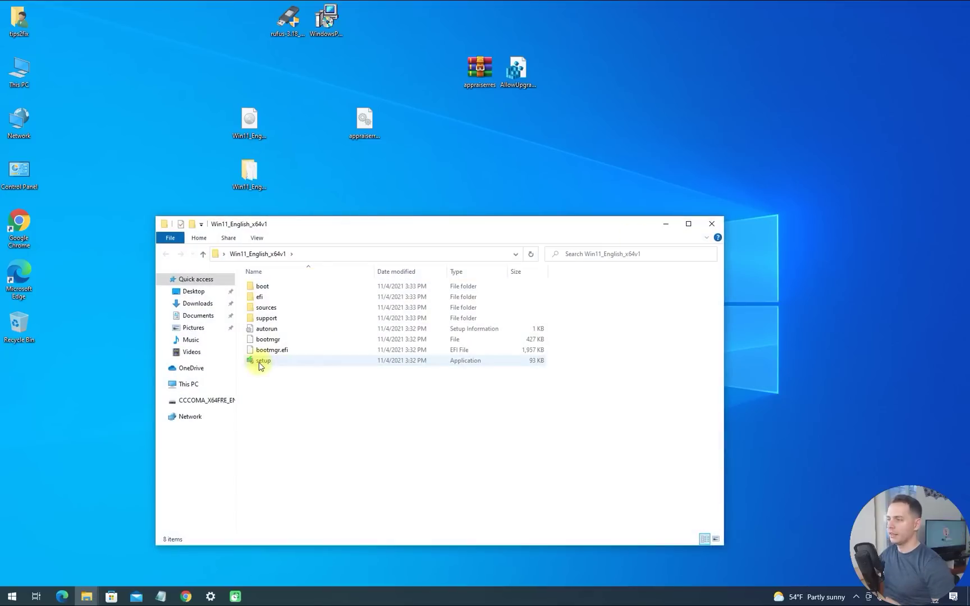
Launch setup from the Win11_English_x64v1 folder and open the options for how Setup downloads updates
left_click(259, 364)
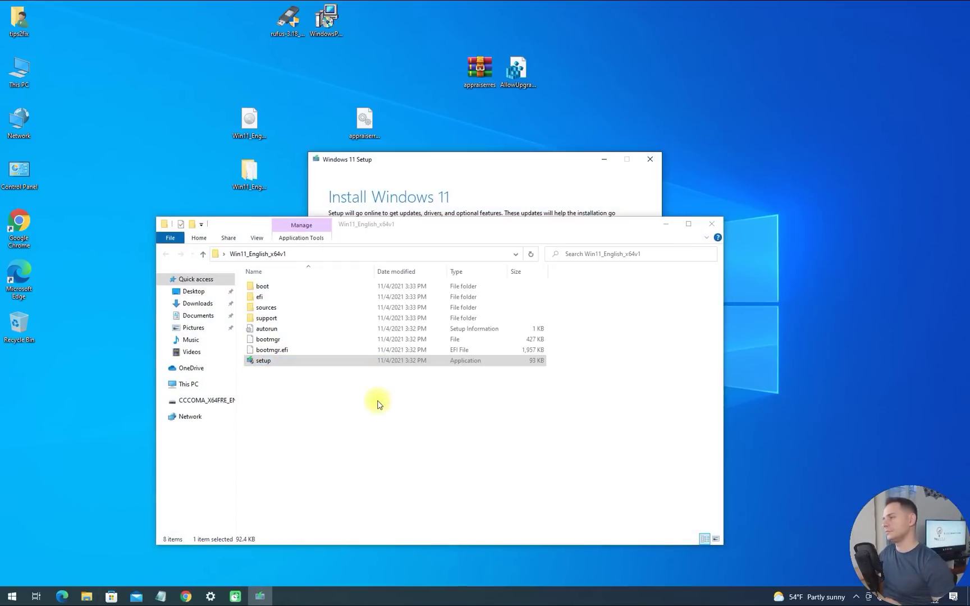
left_click_drag(432, 159, 307, 87)
left_click(247, 178)
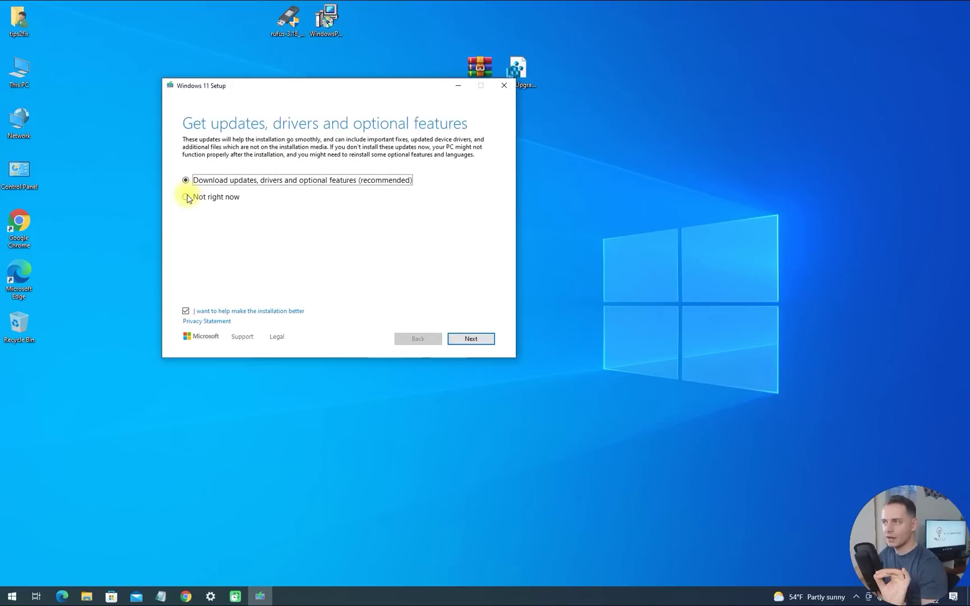
Set Windows 11 Setup updates to Not right now, opt out of helping make the installation better, and continue
left_click(191, 197)
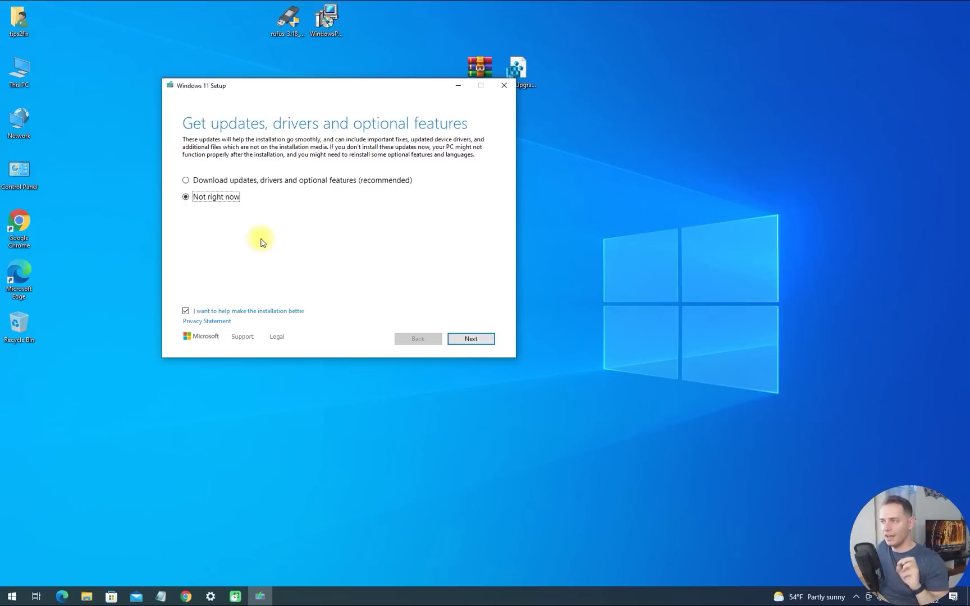
left_click_drag(290, 91, 356, 120)
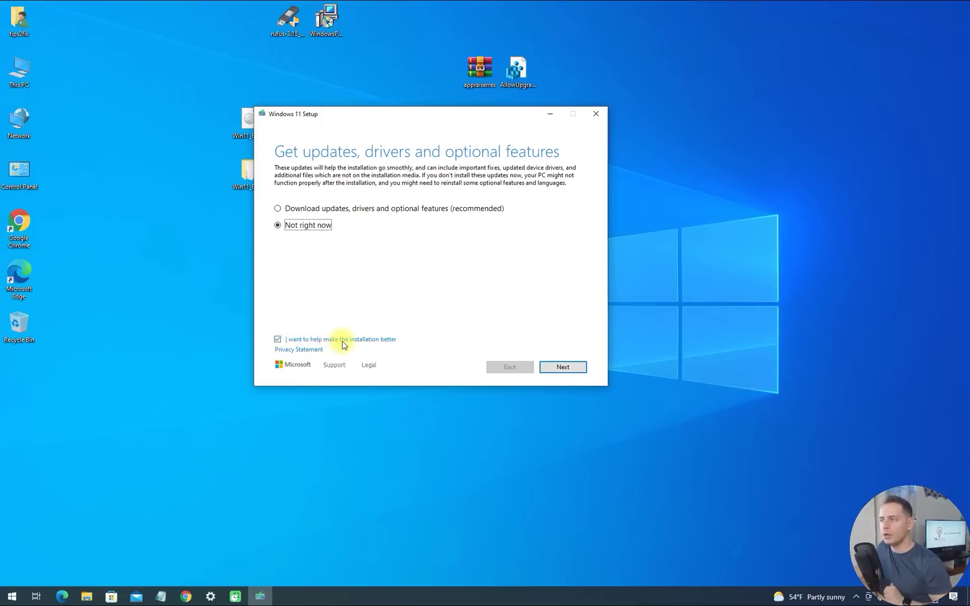
left_click(277, 339)
left_click(278, 340)
left_click_drag(395, 119, 310, 112)
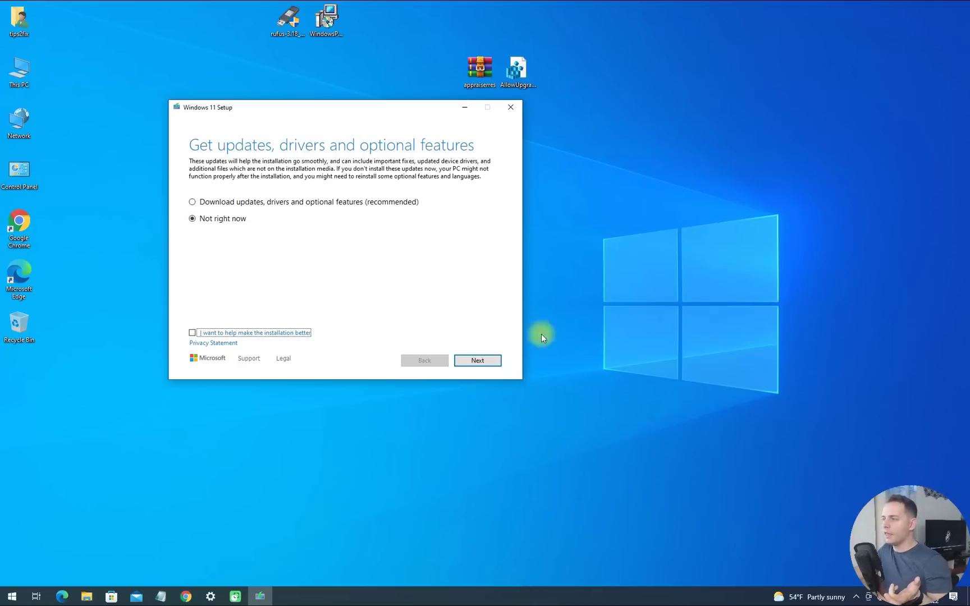
left_click(479, 362)
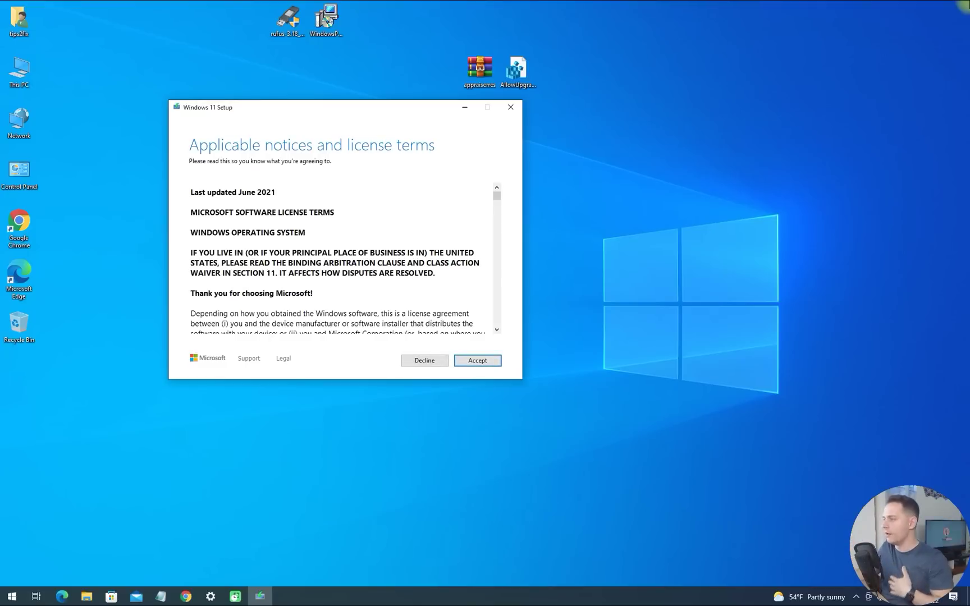
Go through the license terms to the end, accept them, and proceed to the ready-to-install summary
left_click_drag(497, 196, 497, 320)
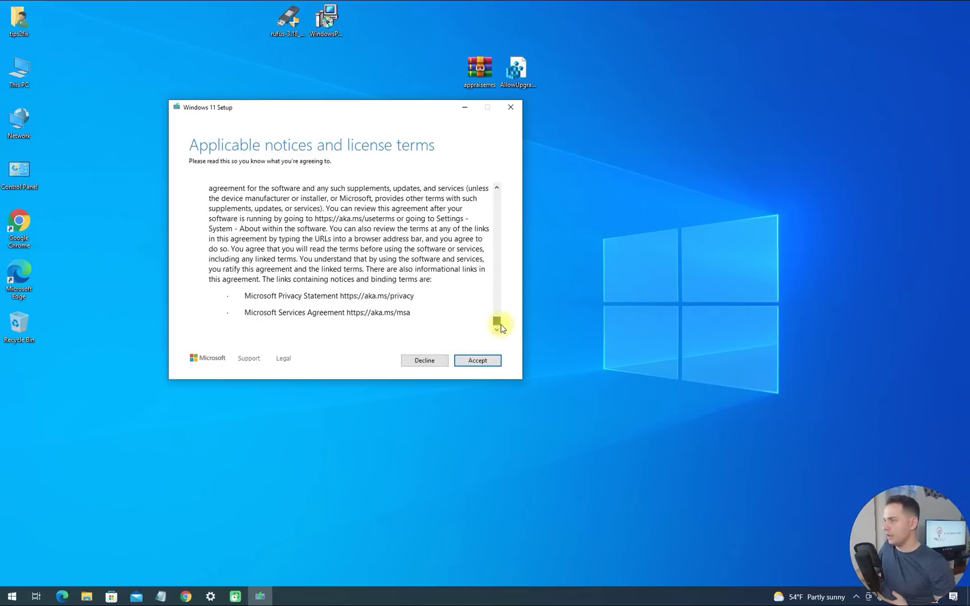
left_click(478, 360)
left_click(444, 215)
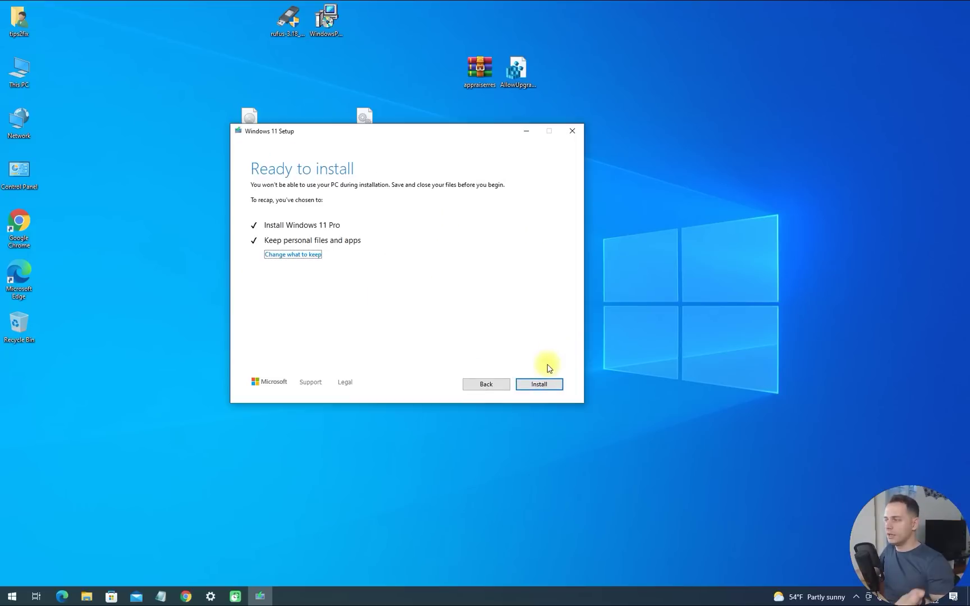
Start installing Windows 11 Pro with personal files and apps kept, and cancel the installation, confirming the exit
left_click(539, 385)
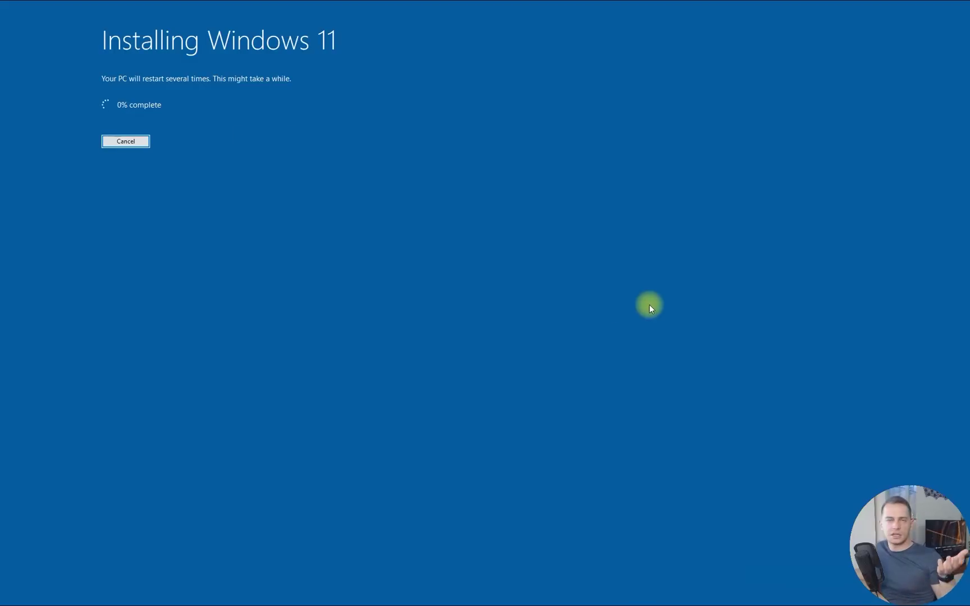
left_click(124, 142)
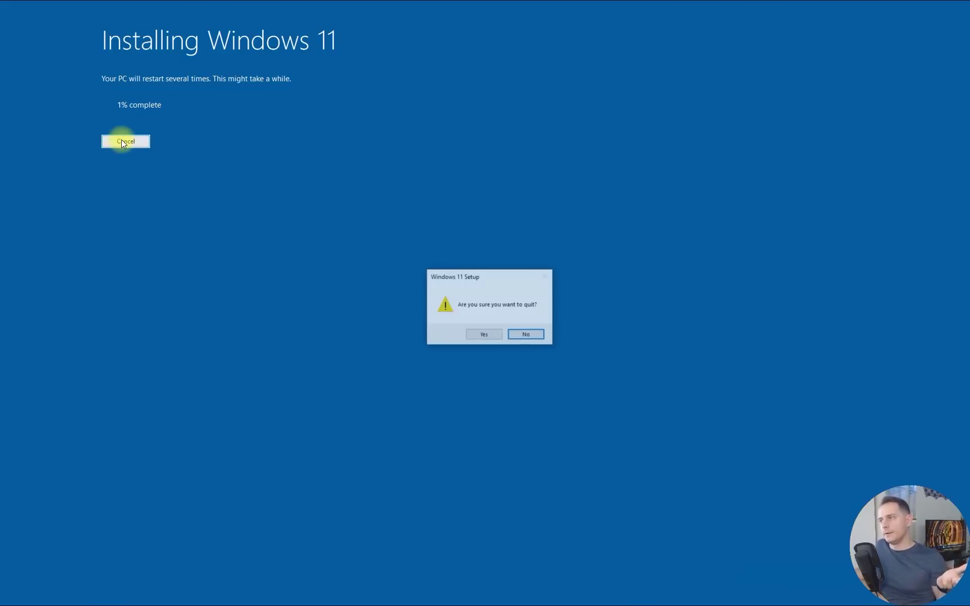
left_click(477, 336)
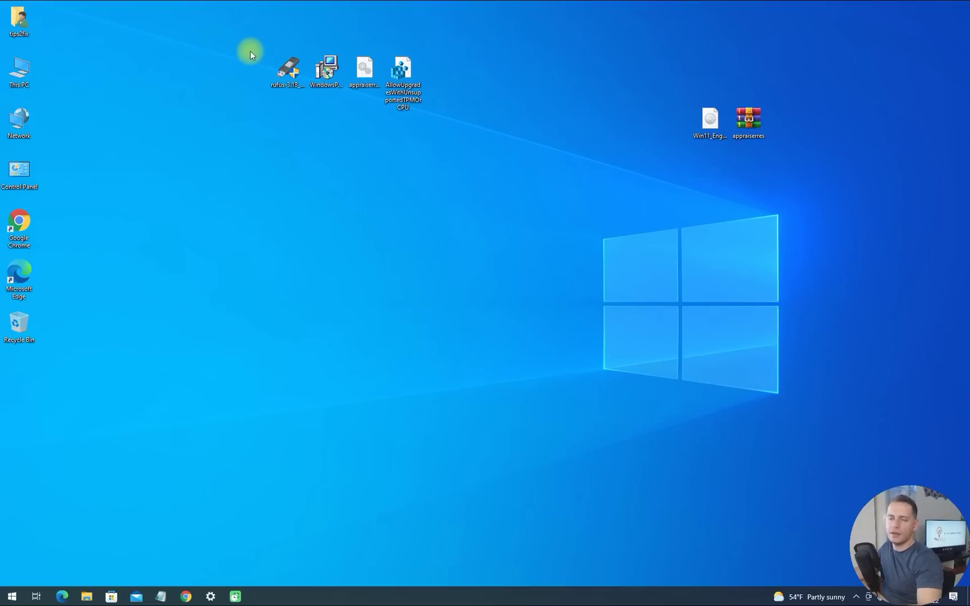
Pack the Rufus, WindowsPC, appraiserres.dll and AllowUpgrades registry files into an archive named Tips2Fix Windows 11 Tools
left_click_drag(213, 24, 401, 76)
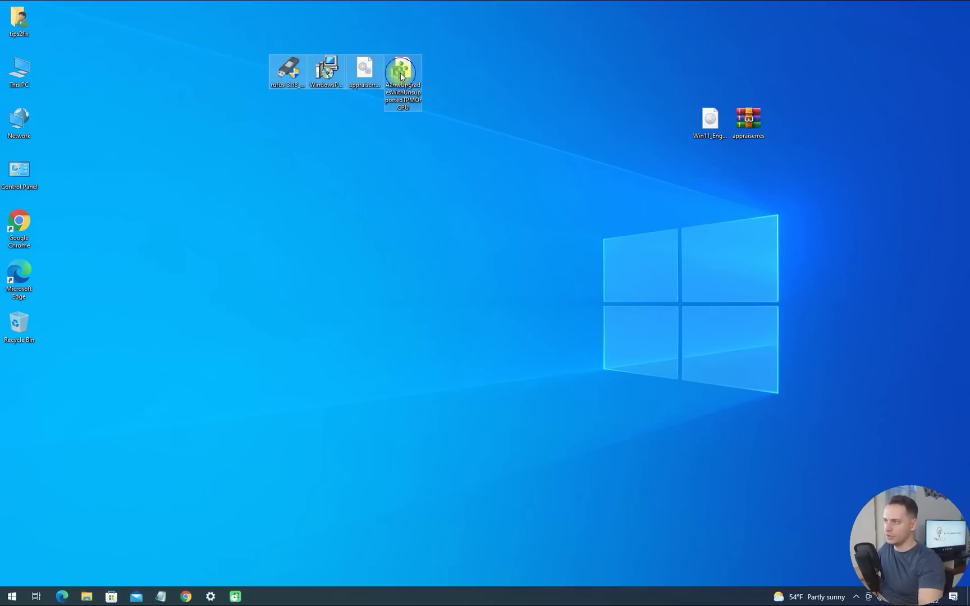
right_click(401, 76)
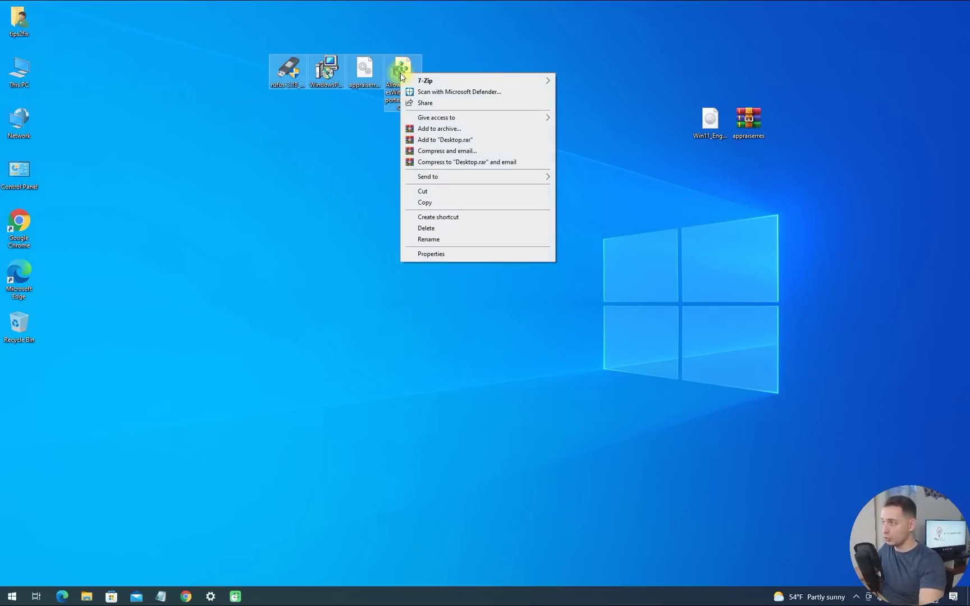
left_click(467, 132)
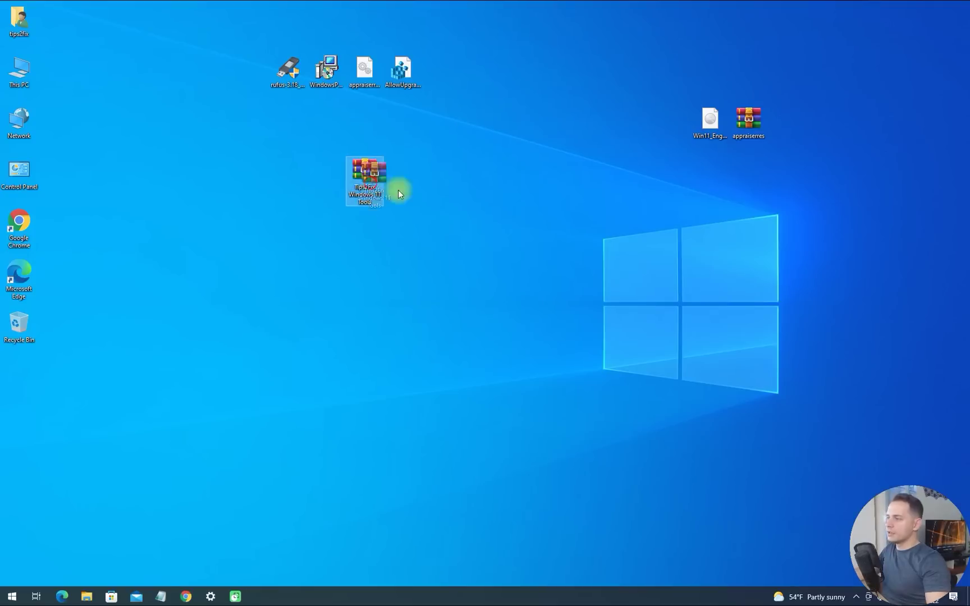
Line up the Tips2Fix Windows 11 Tools archive, the Windows 11 ISO and the appraiserres archive beside the four tool files
left_click_drag(370, 178, 553, 78)
left_click_drag(555, 73, 516, 185)
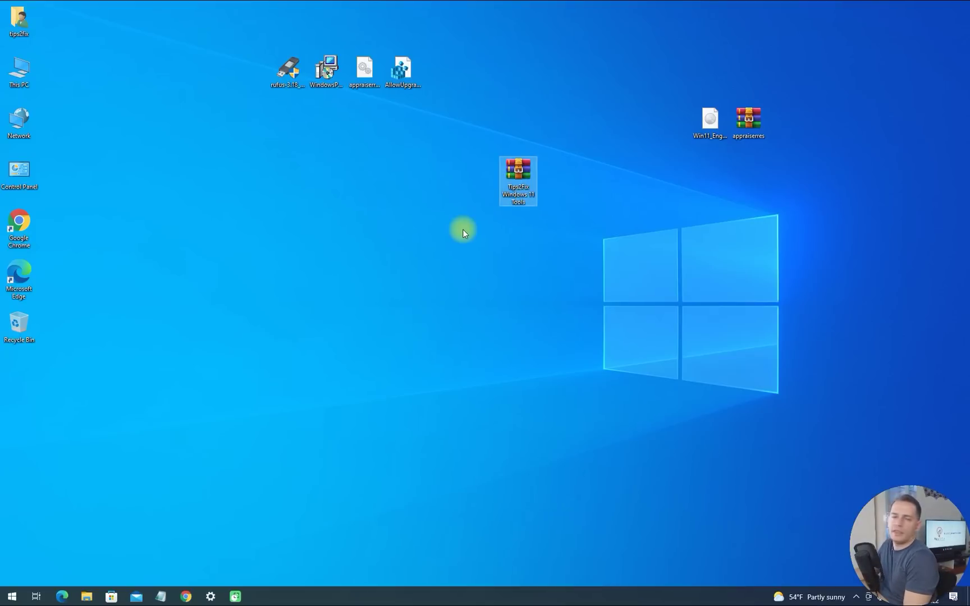
left_click_drag(710, 119, 596, 177)
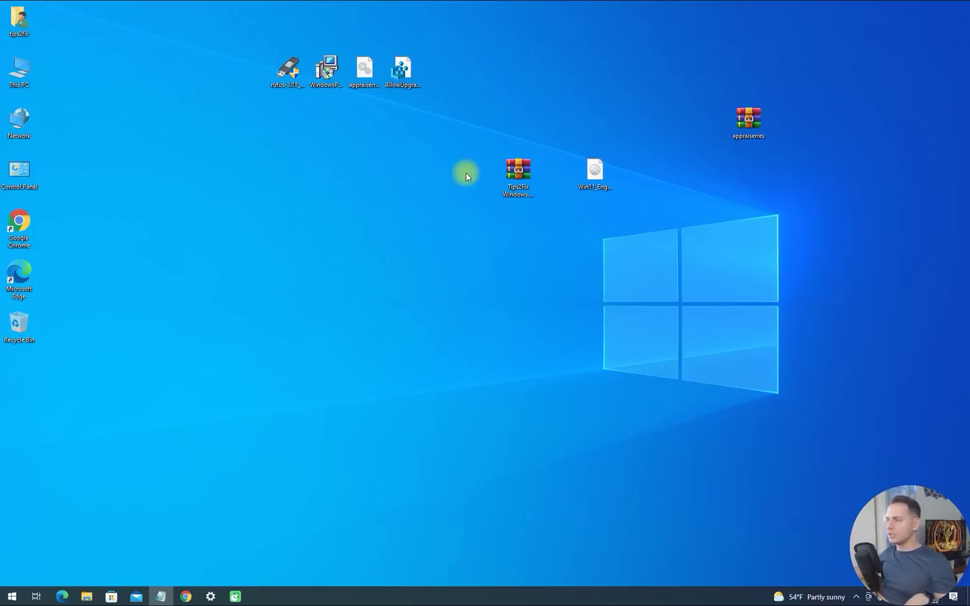
left_click_drag(518, 172, 480, 75)
left_click_drag(595, 172, 518, 75)
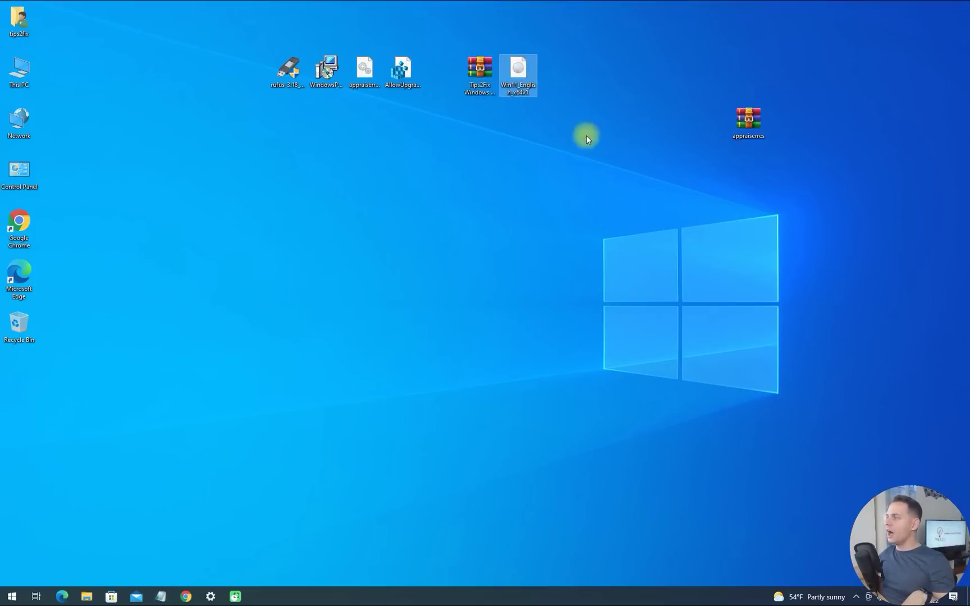
left_click_drag(748, 121, 569, 71)
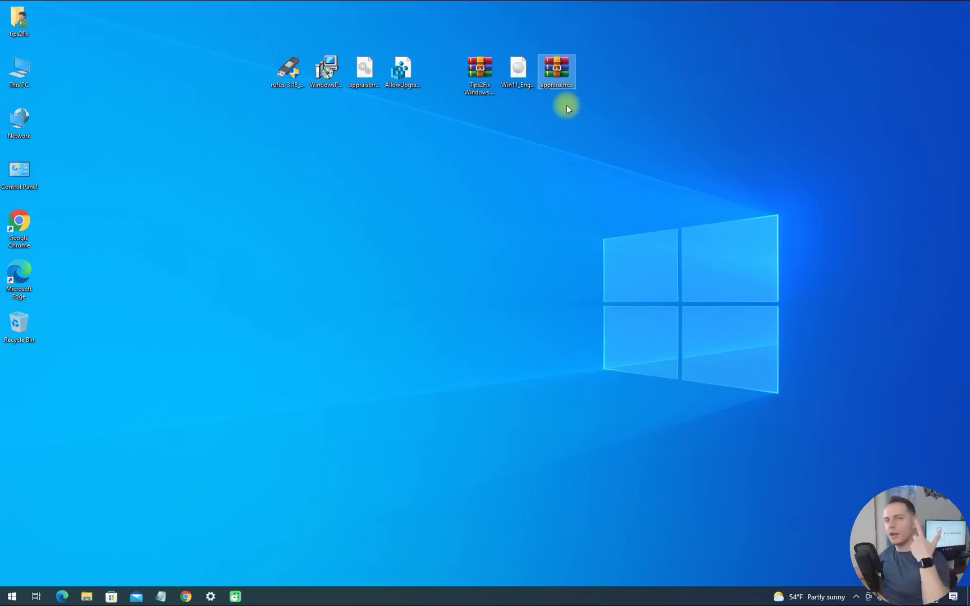
left_click(289, 94)
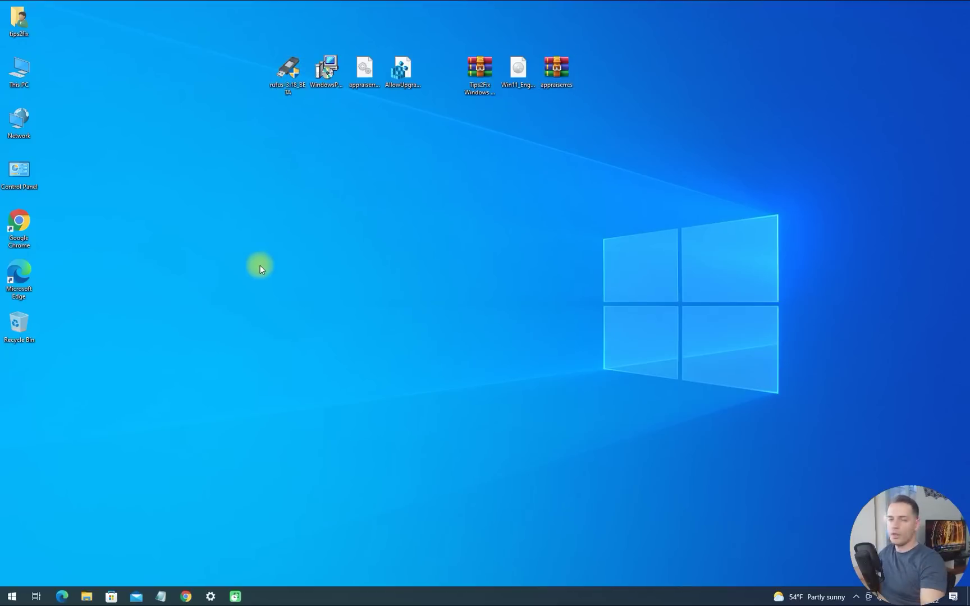
Open the CCCOMA_X64FRE_EN-US_DV9 (D:) drive from This PC and run its setup application as administrator
double_click(19, 71)
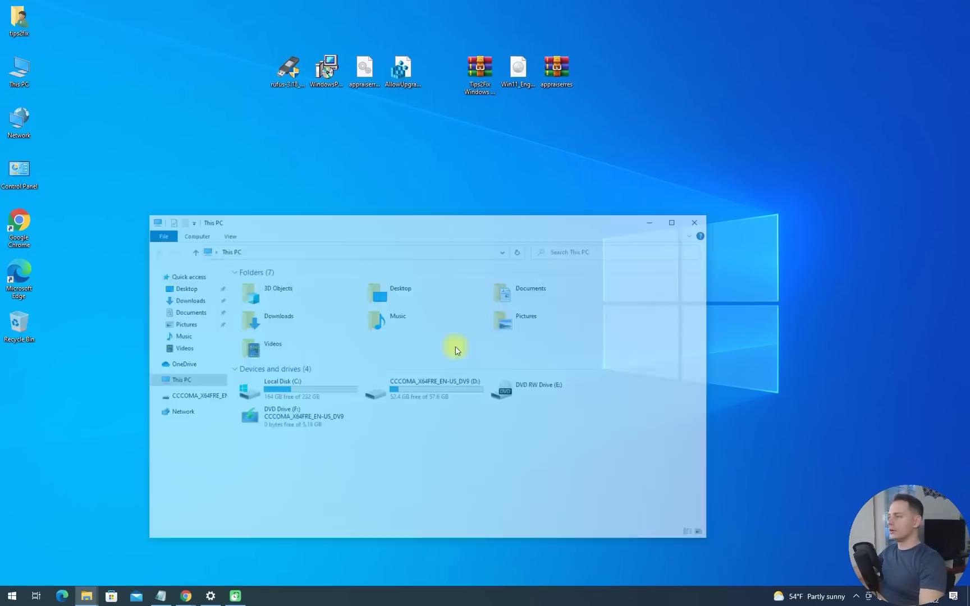
left_click_drag(386, 220, 440, 112)
left_click(436, 291)
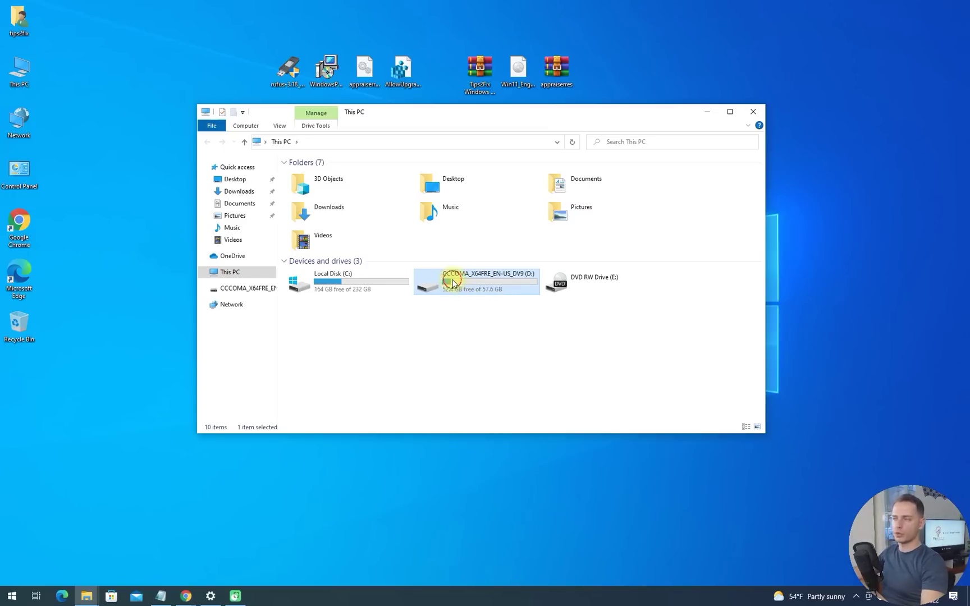
double_click(452, 282)
right_click(299, 252)
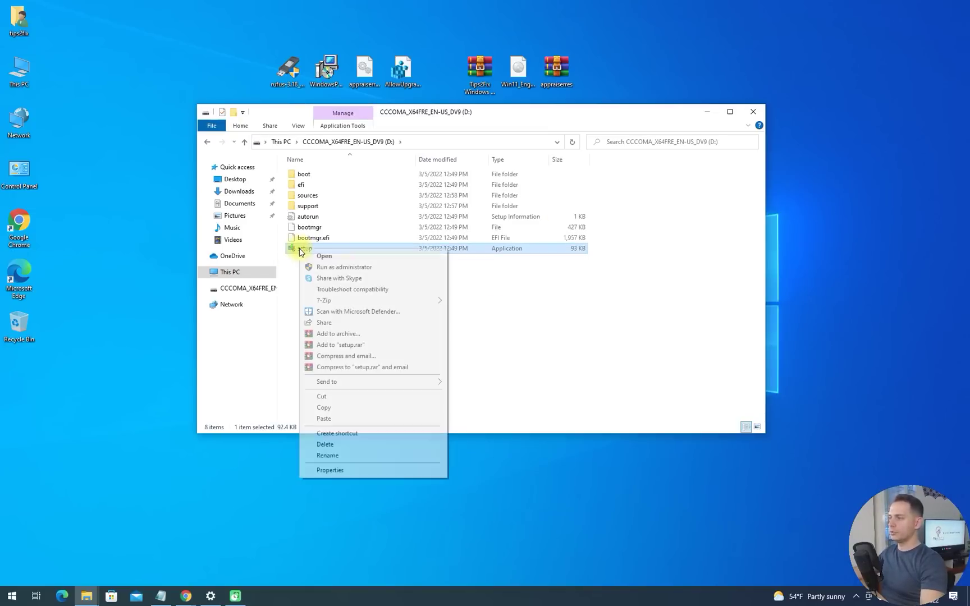
left_click(333, 267)
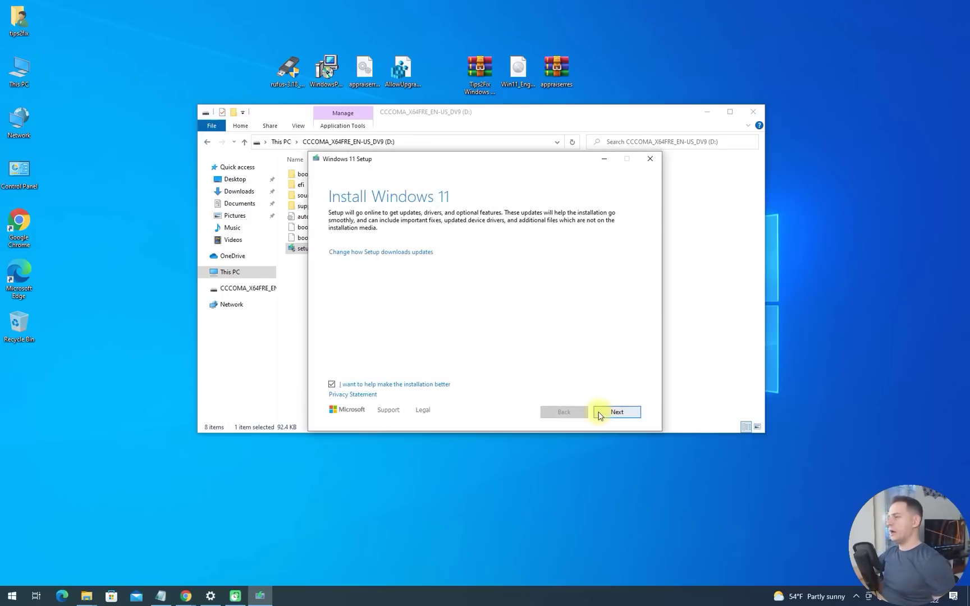
Opt out of helping make the installation better and set Setup's update download option to Not right now
left_click(332, 385)
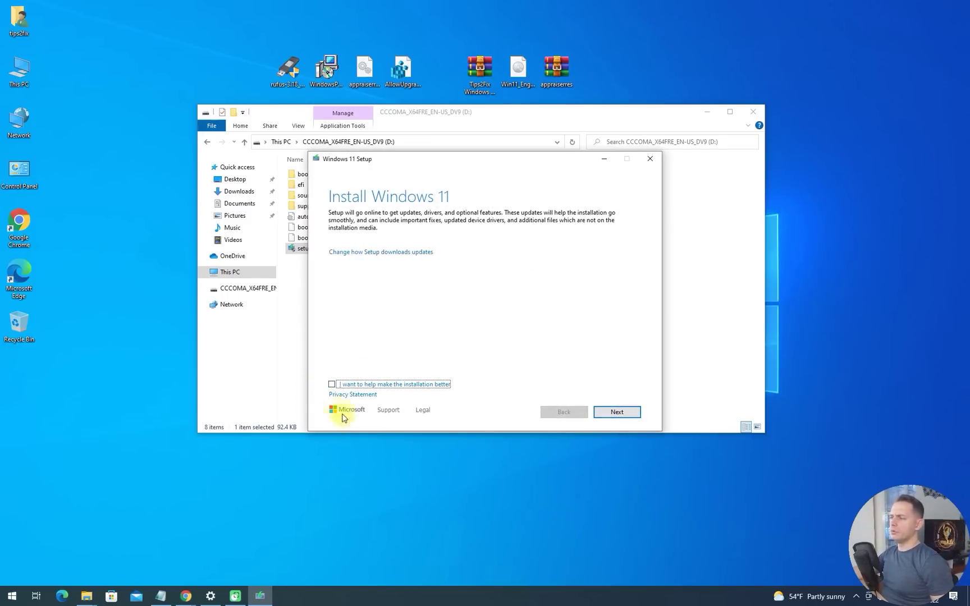
left_click(353, 252)
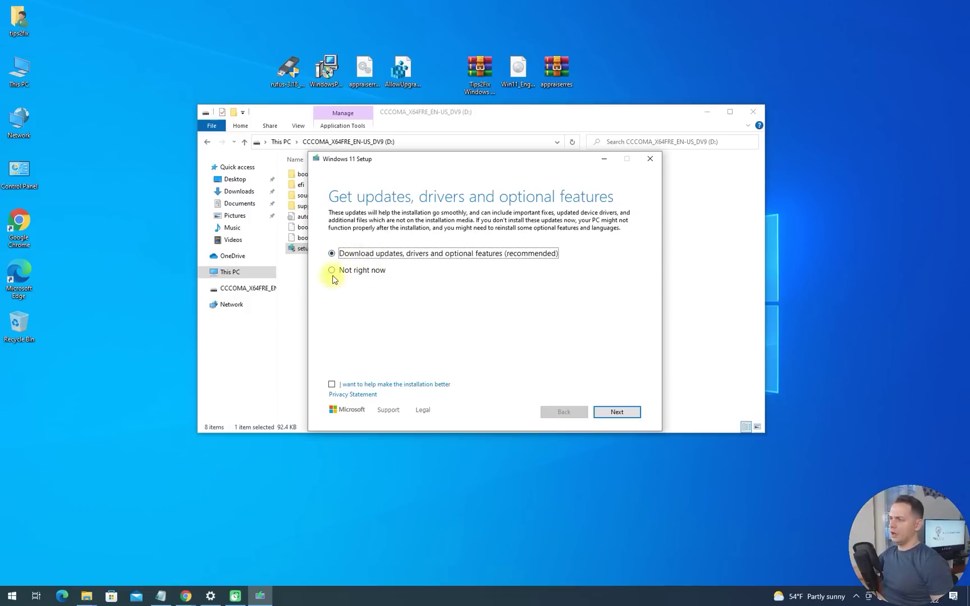
left_click(332, 271)
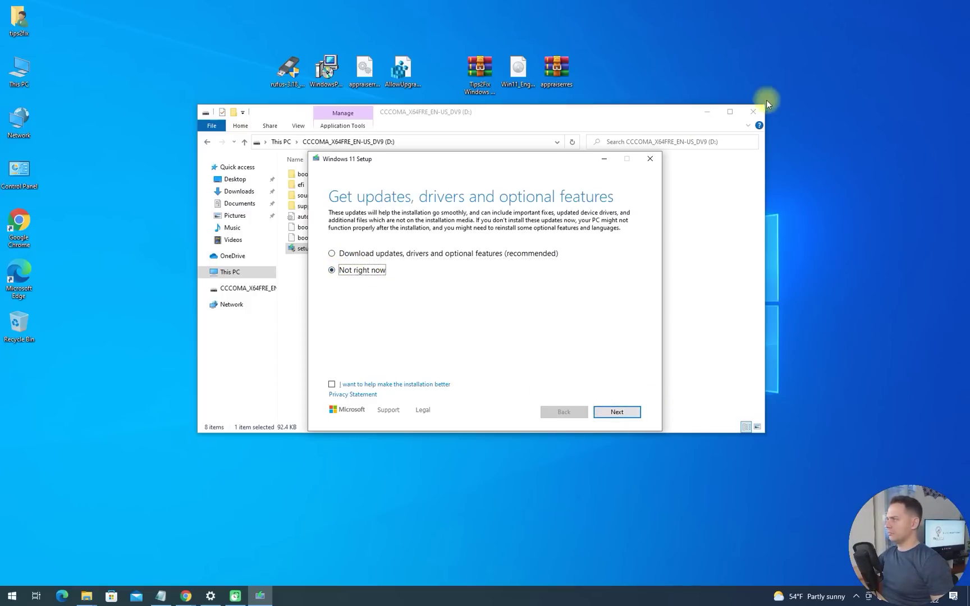
Accept the license terms in Windows 11 Setup and start installing Windows 11 Pro with personal files and apps kept
left_click(753, 112)
left_click(620, 412)
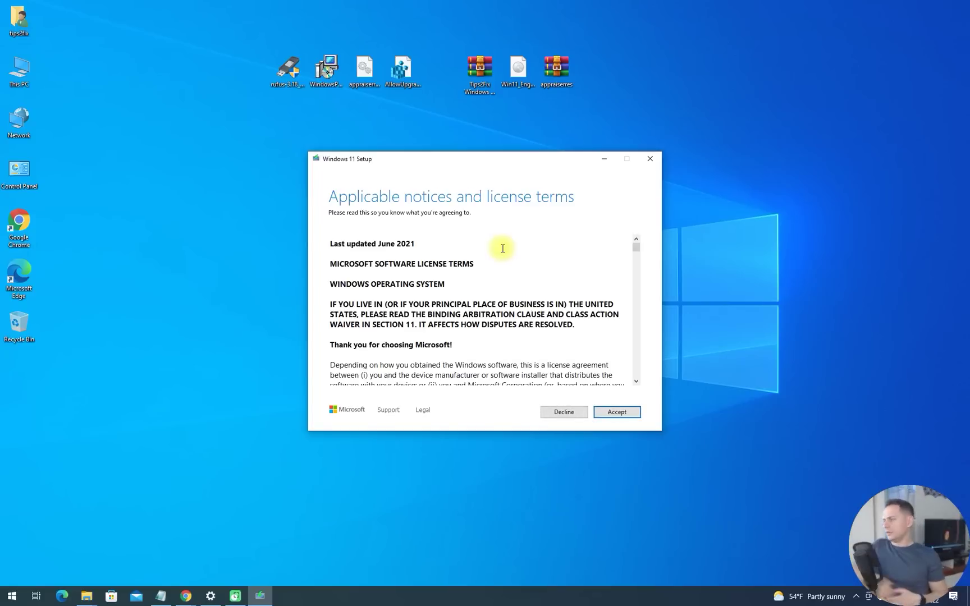
left_click(616, 412)
left_click(498, 262)
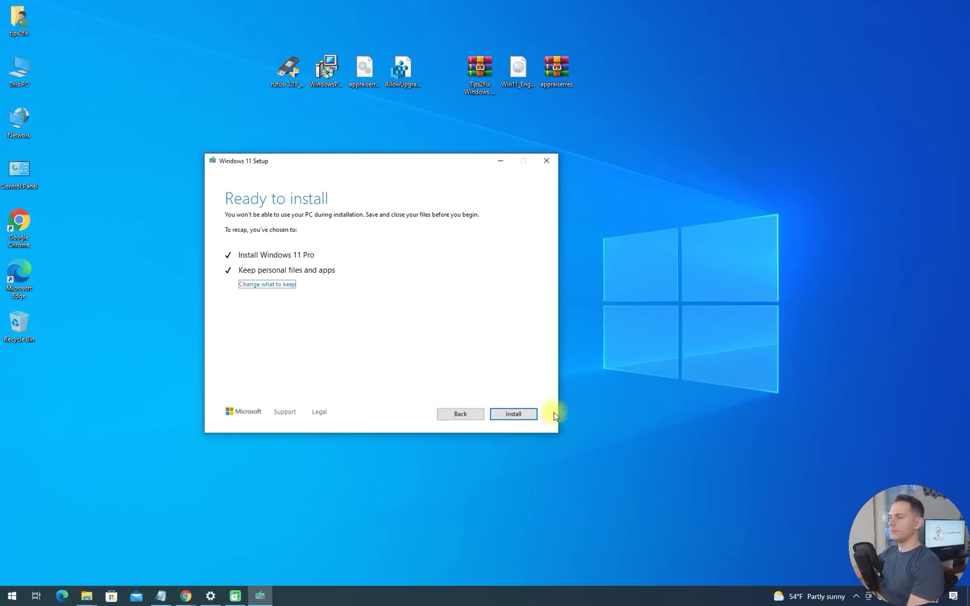
left_click(514, 413)
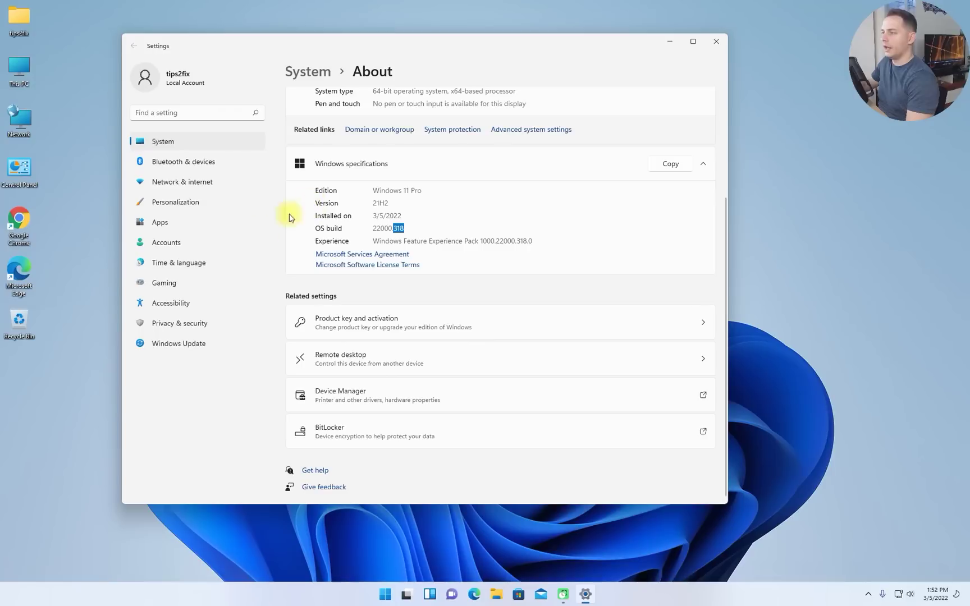
Download the pending updates in Windows Update and restart the PC to finish installing them, including a fresh check for updates
left_click(185, 342)
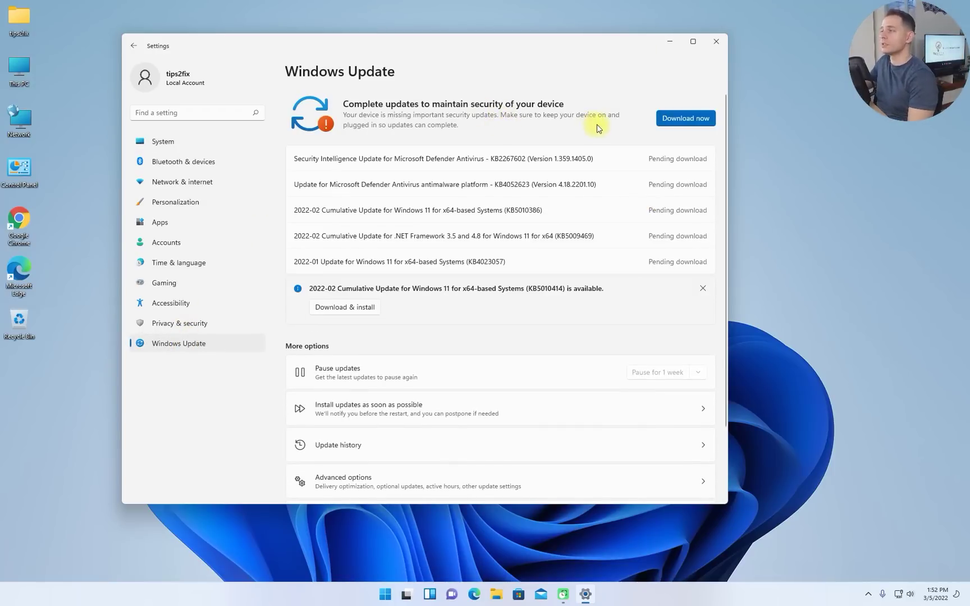
left_click(679, 119)
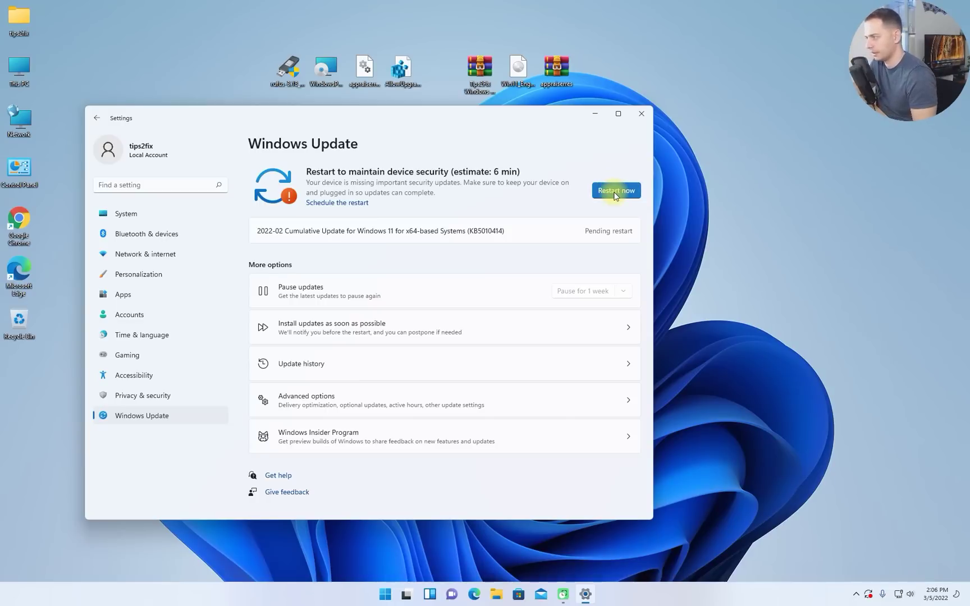
left_click(616, 191)
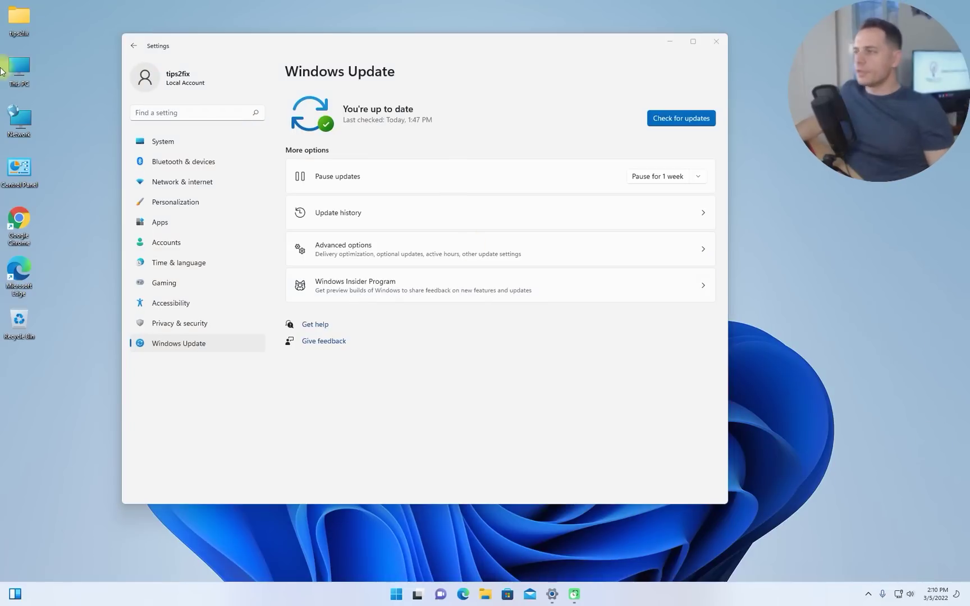
left_click(667, 124)
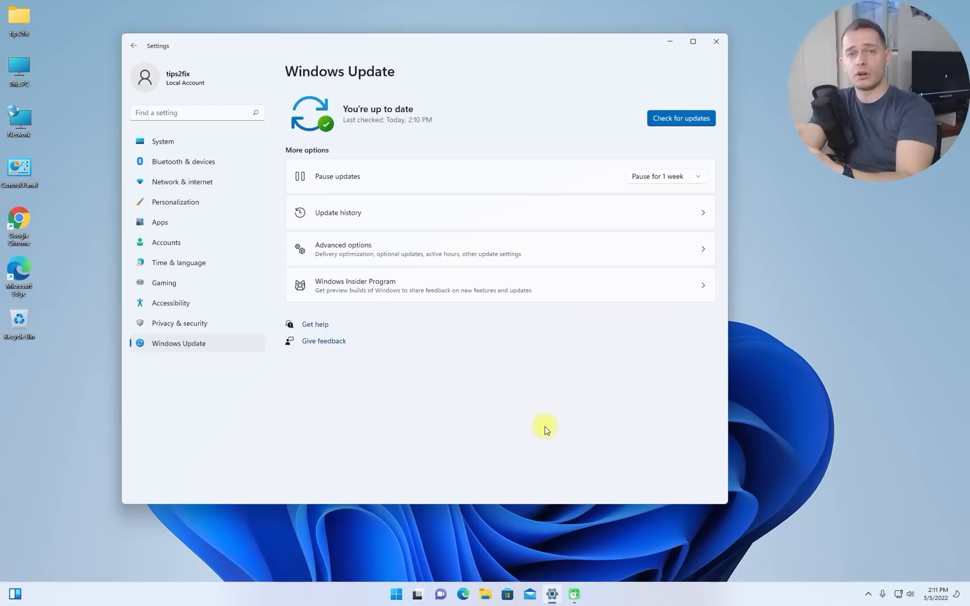
left_click_drag(298, 46, 293, 37)
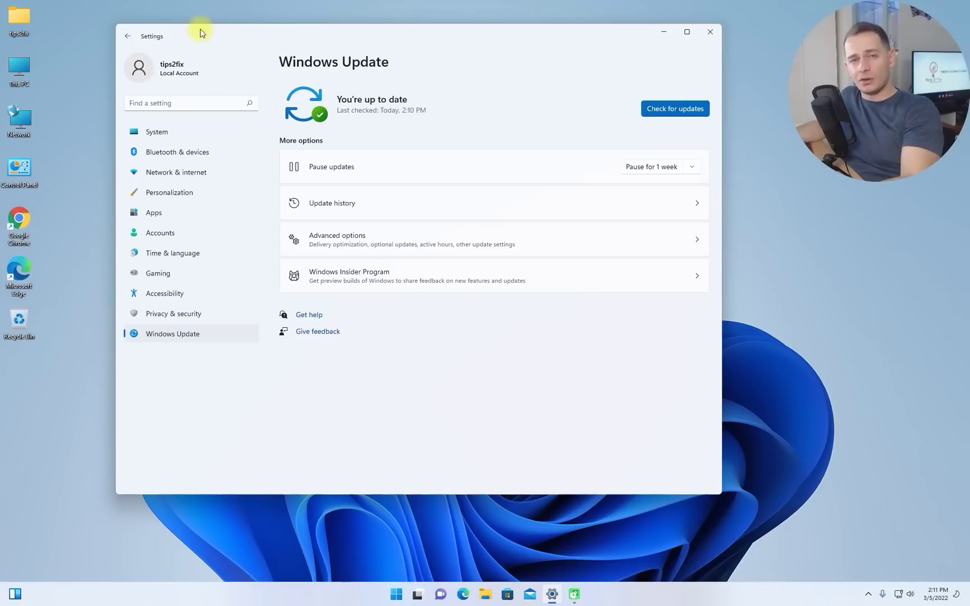
left_click_drag(200, 33, 193, 60)
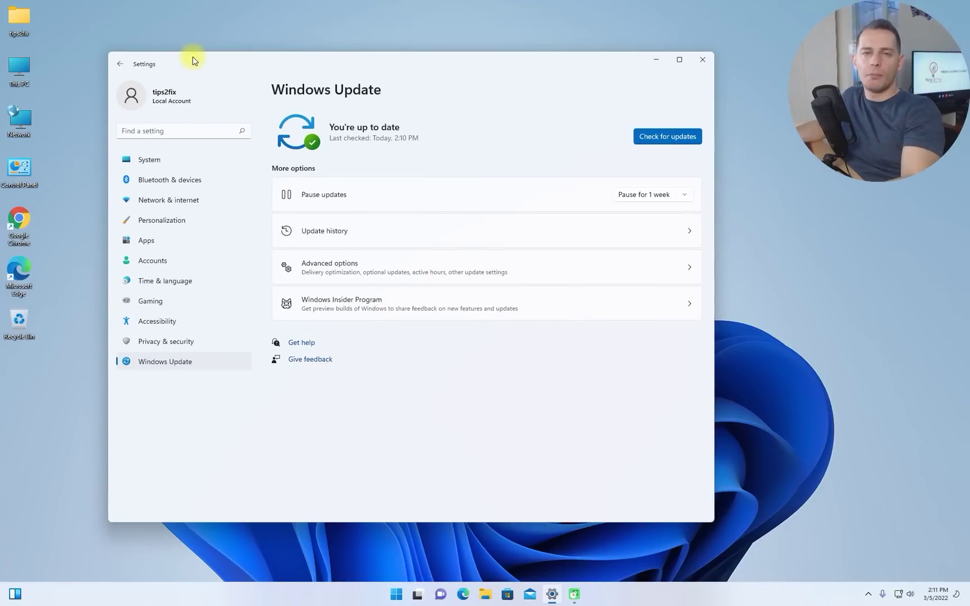